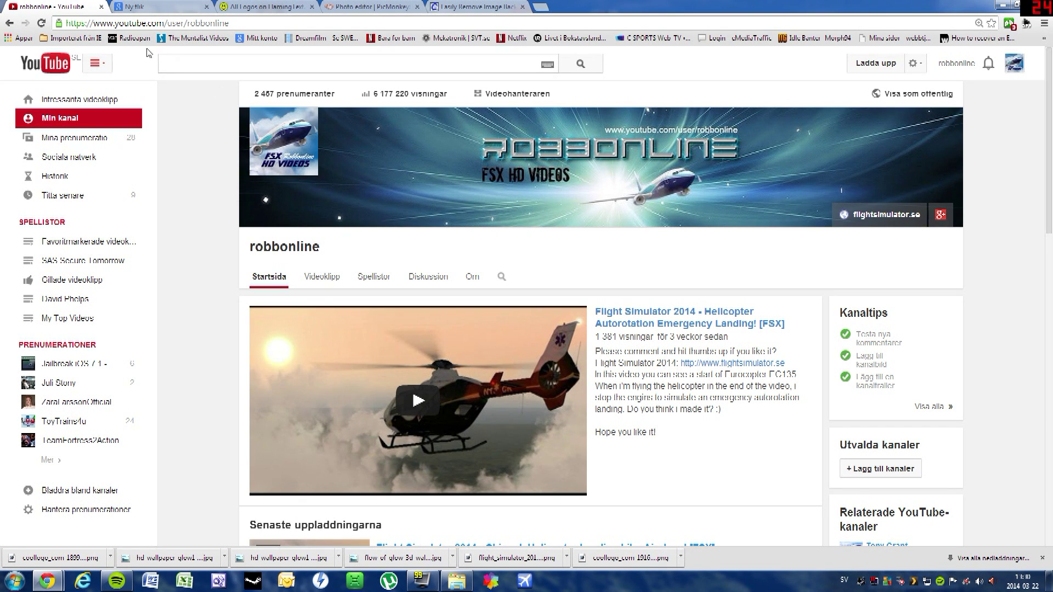
Switch from the YouTube channel page to the Google homepage in the 'Ny flik' tab.
click(138, 8)
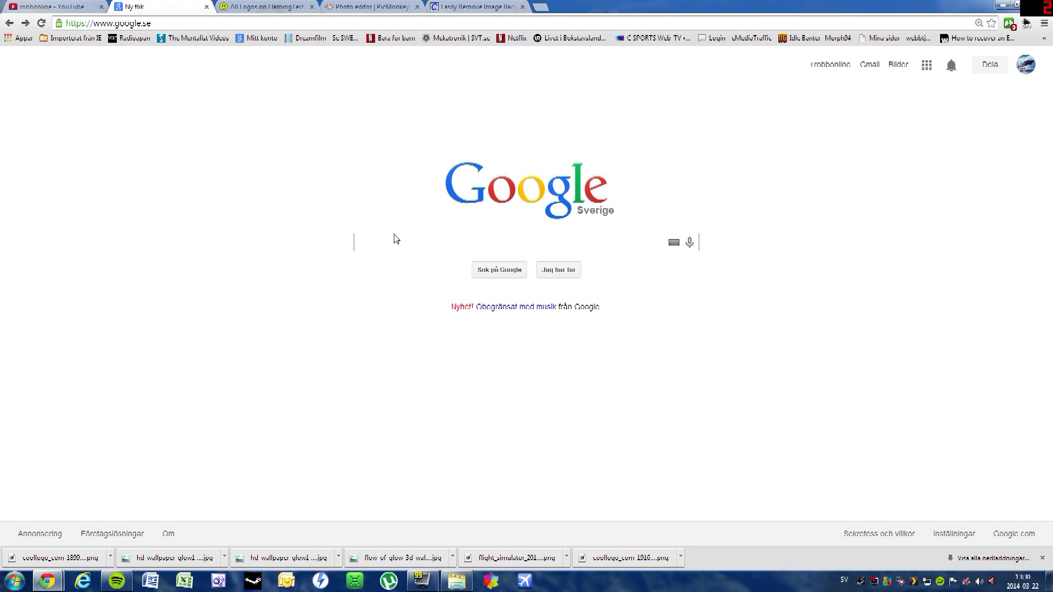
Search Google Images for 'blue glow hd'.
click(67, 7)
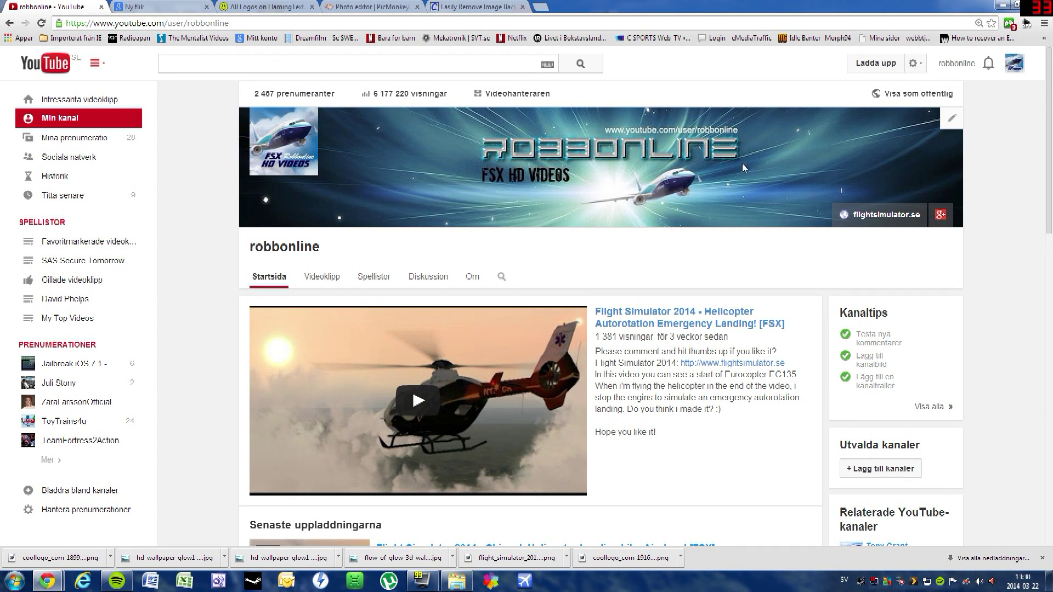
click(140, 12)
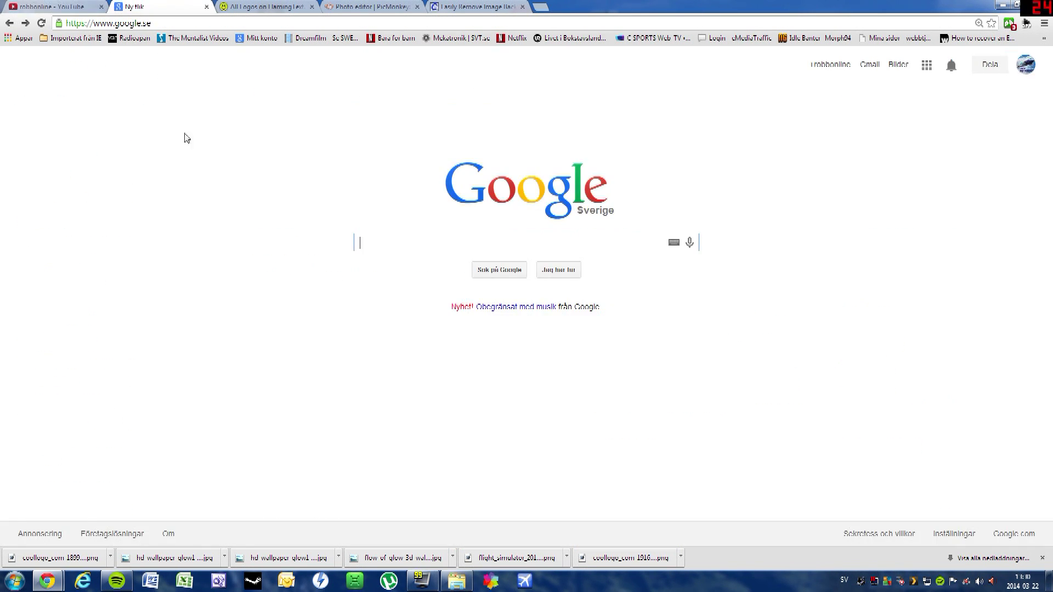
text(blue)
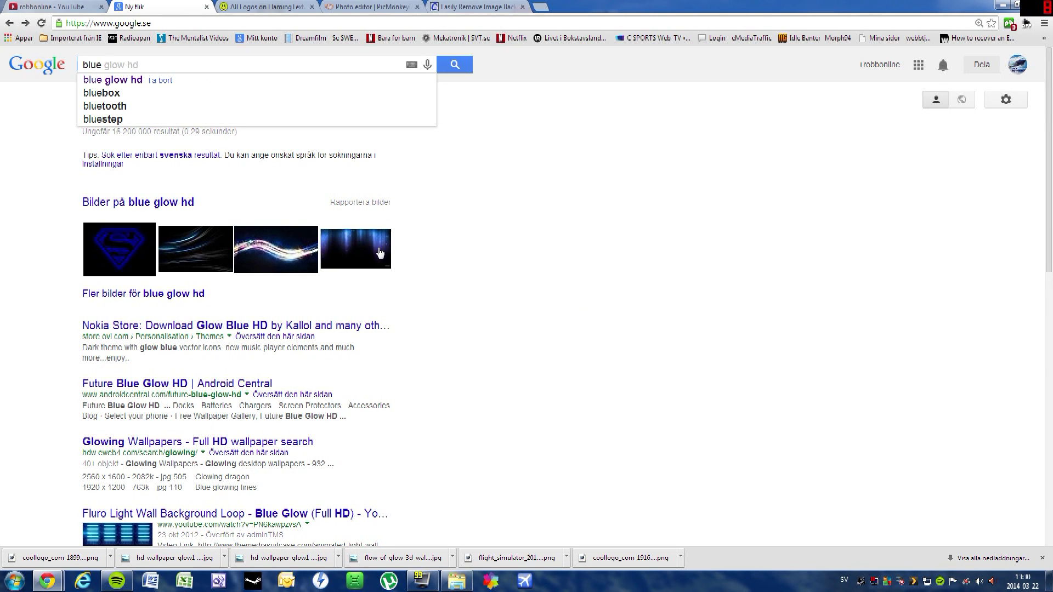
key(Down)
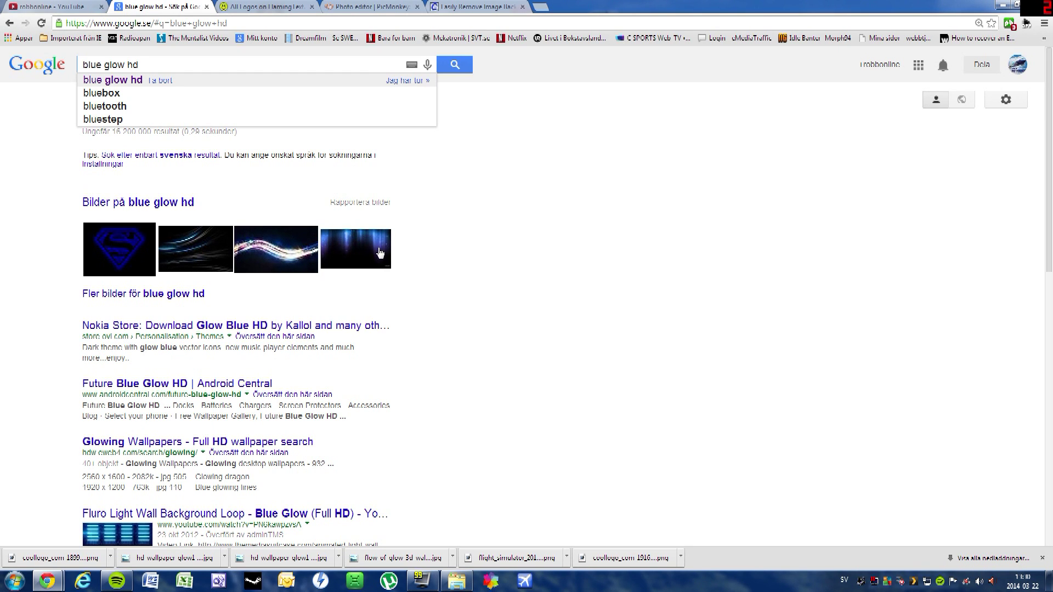
key(Escape)
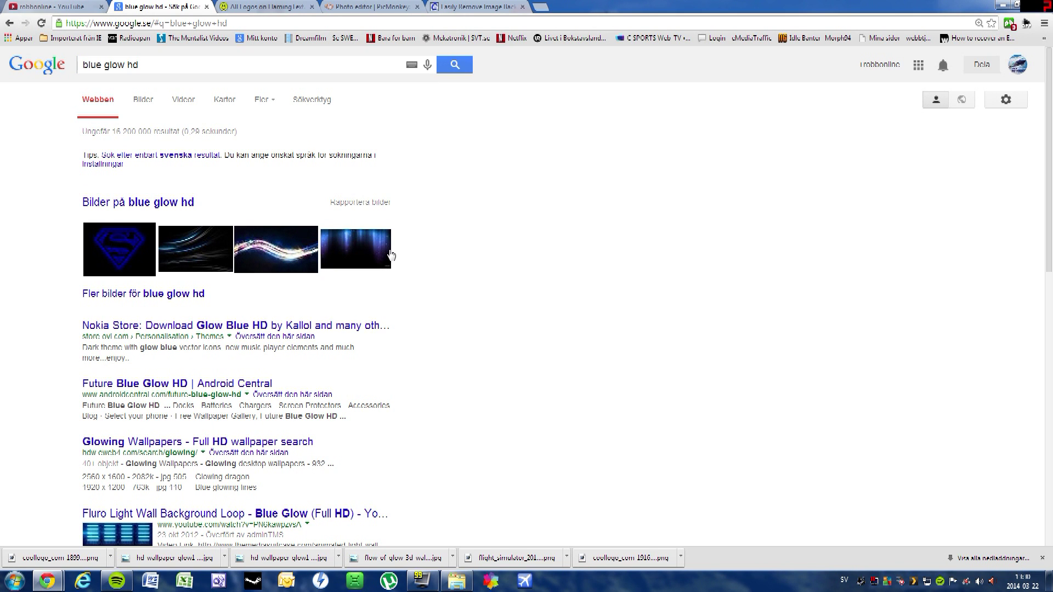
click(143, 99)
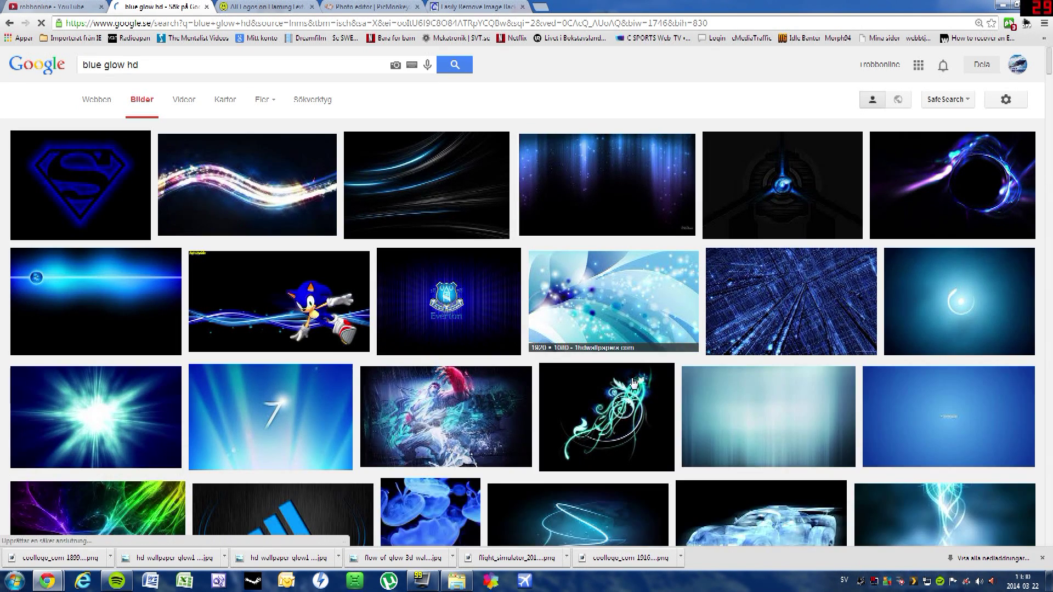
Preview the glowing blue swirl wallpaper, download it full size, then go to FlamingText.
scroll(634, 385, down, 1)
scroll(635, 386, down, 1)
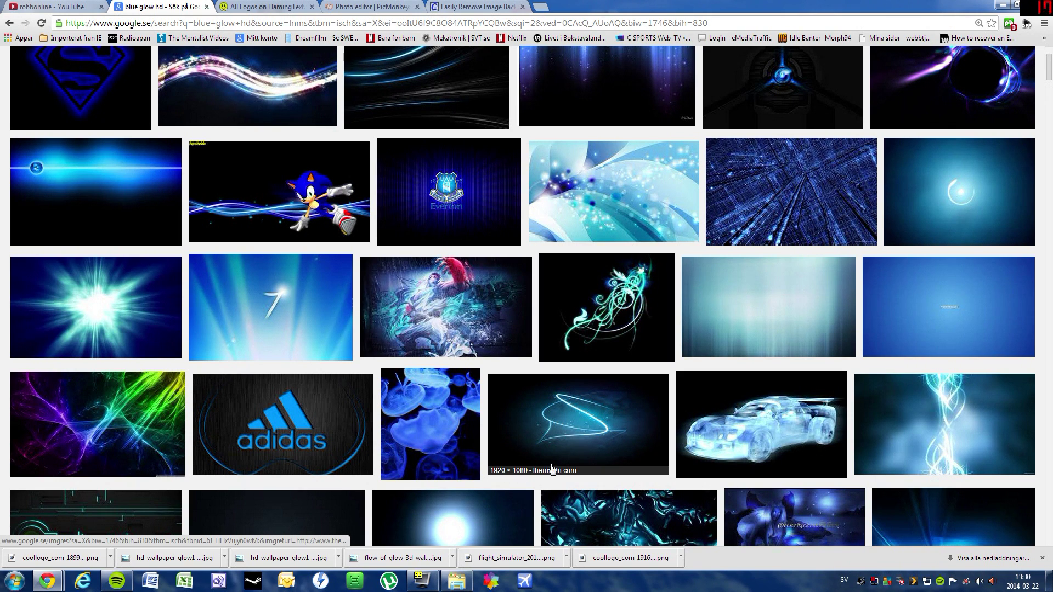
click(581, 430)
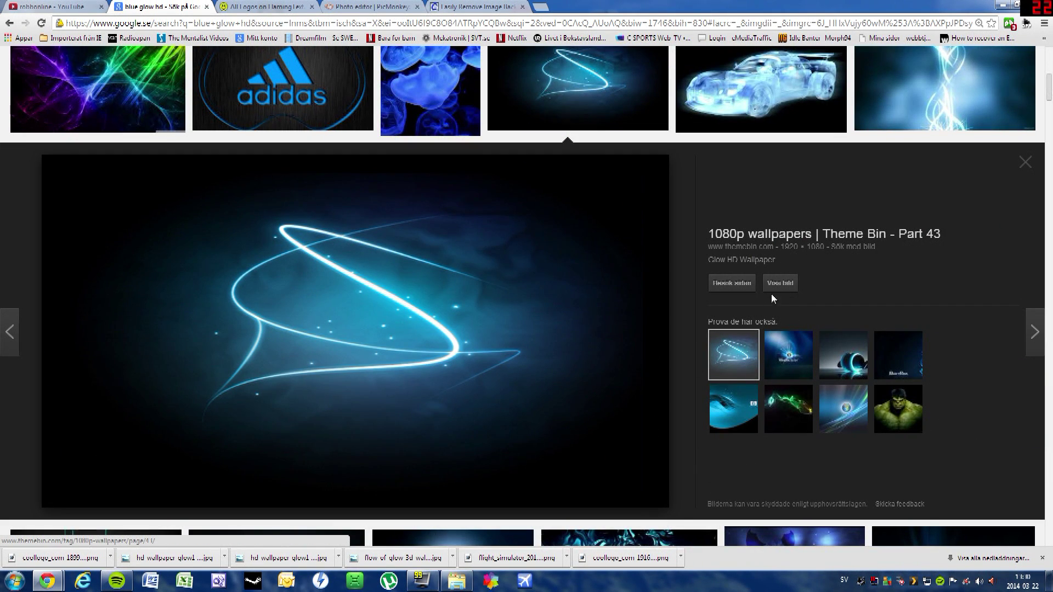
click(779, 283)
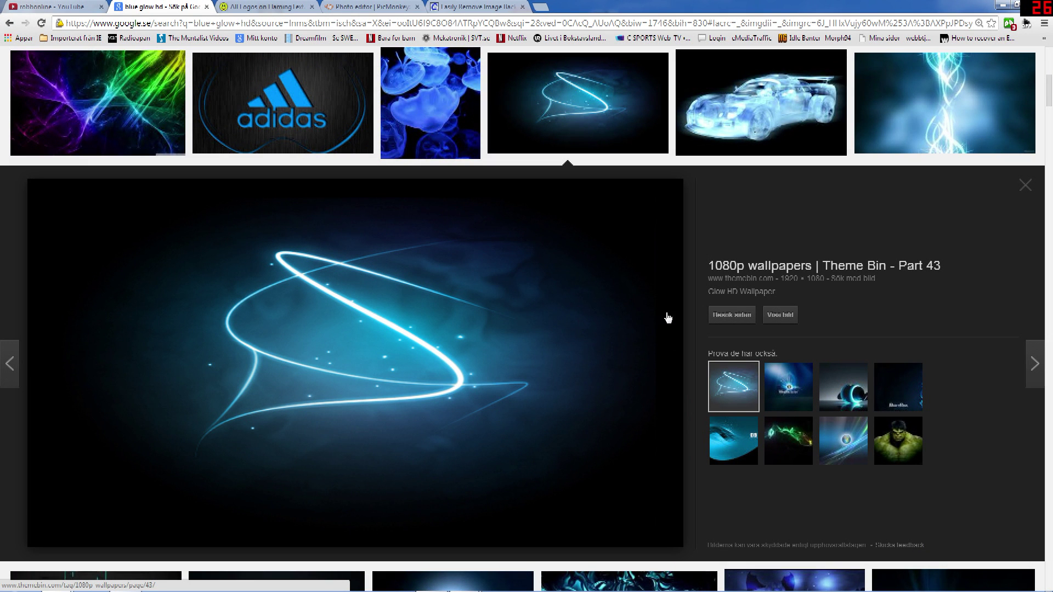
click(251, 8)
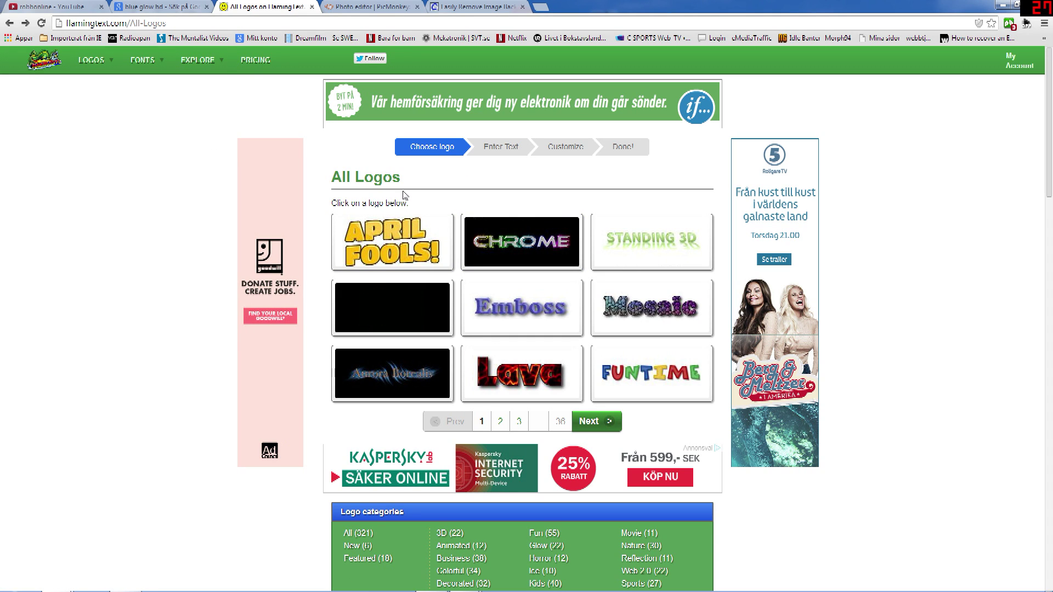
Pick the CHROME style from FlamingText's All Logos gallery to open its text editor.
click(36, 8)
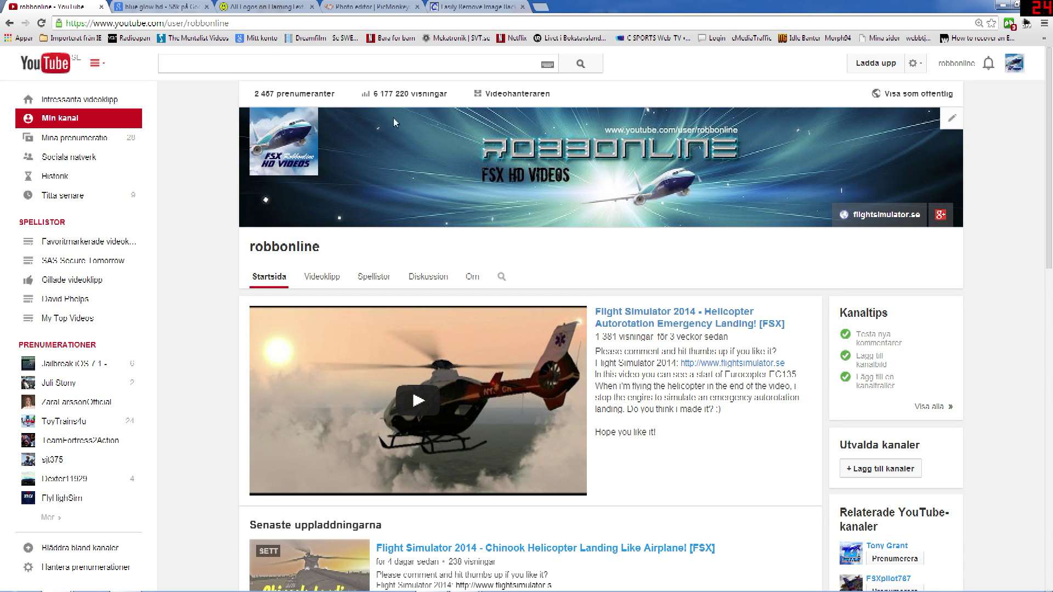
click(153, 11)
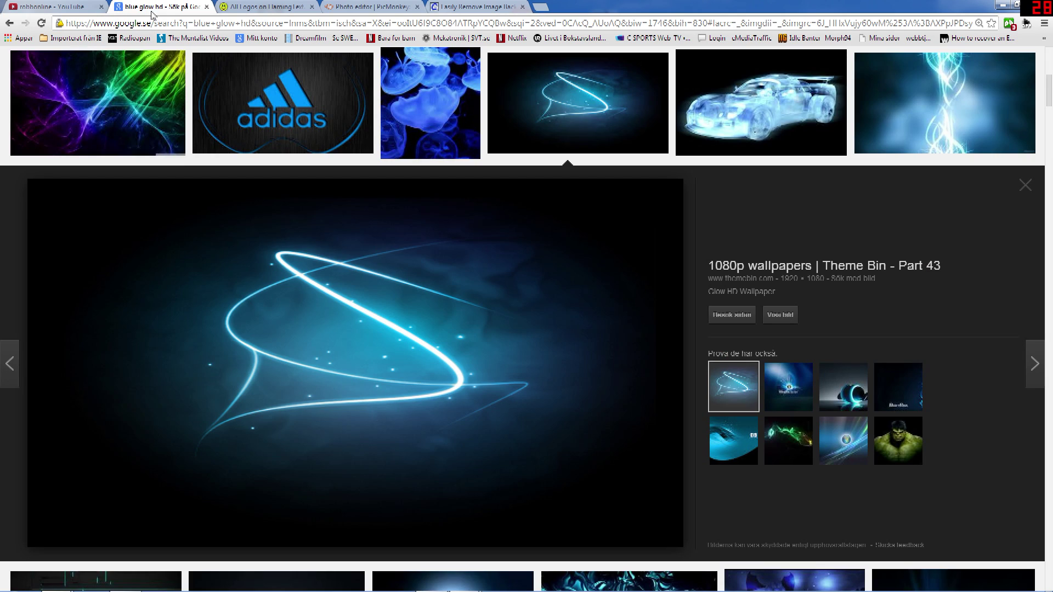
click(255, 8)
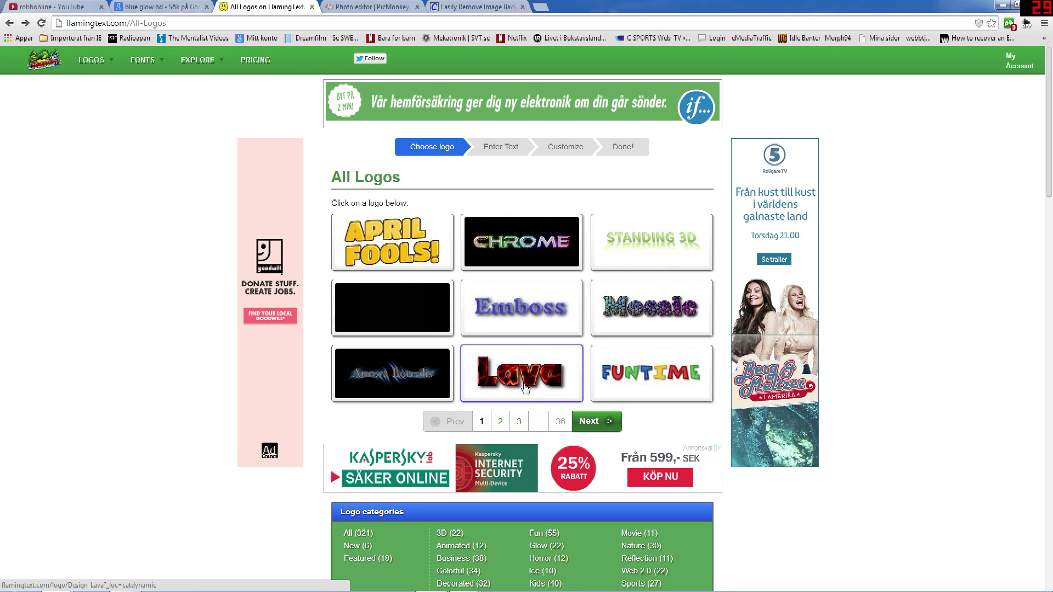
click(520, 252)
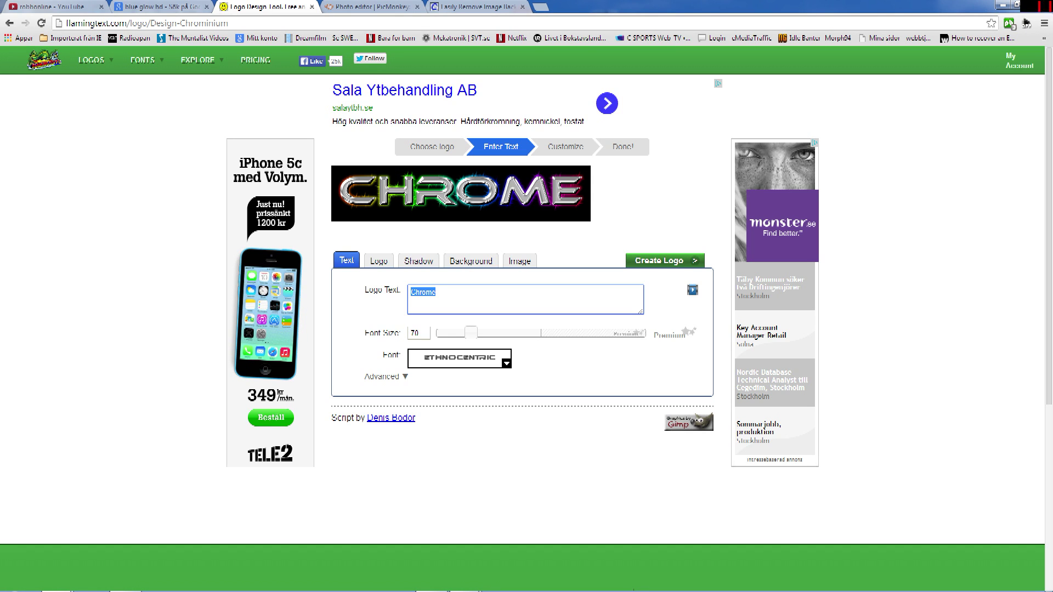
Enter 'Robbonline' as the logo text and try the Aladdin font.
text(Ro)
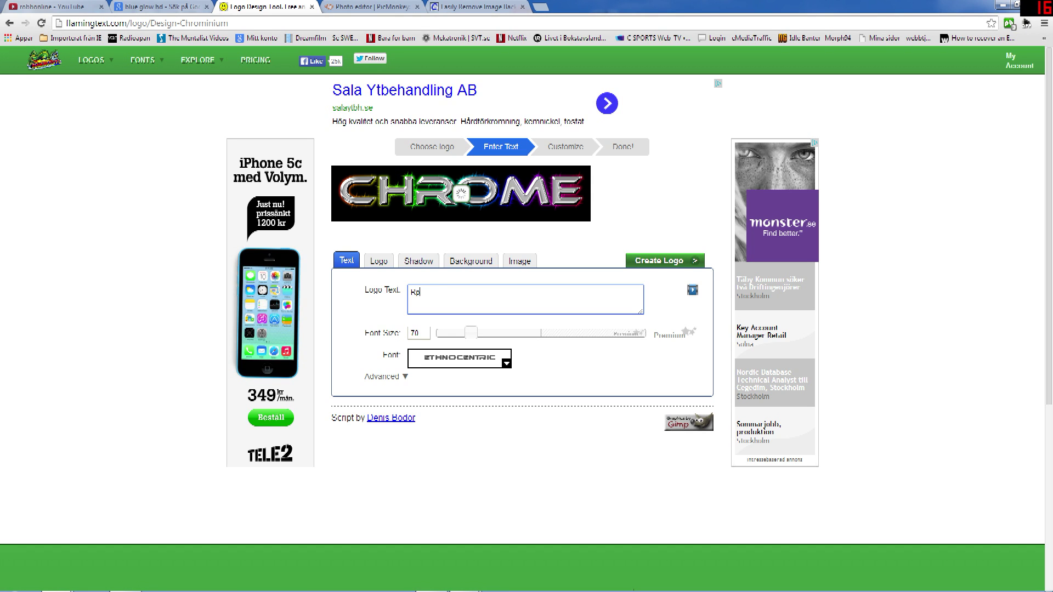
text(bbonline)
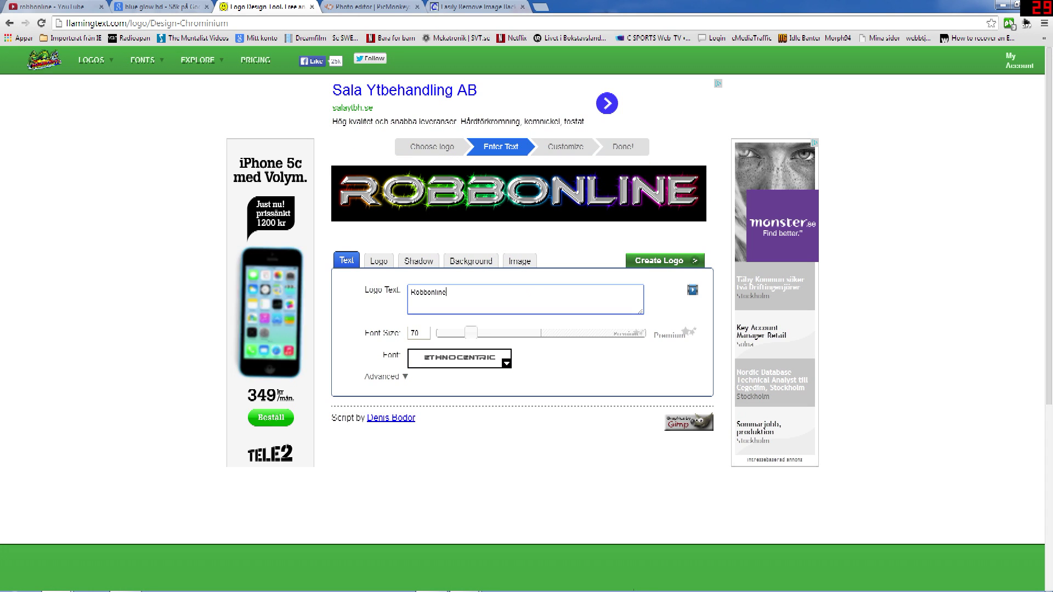
click(502, 363)
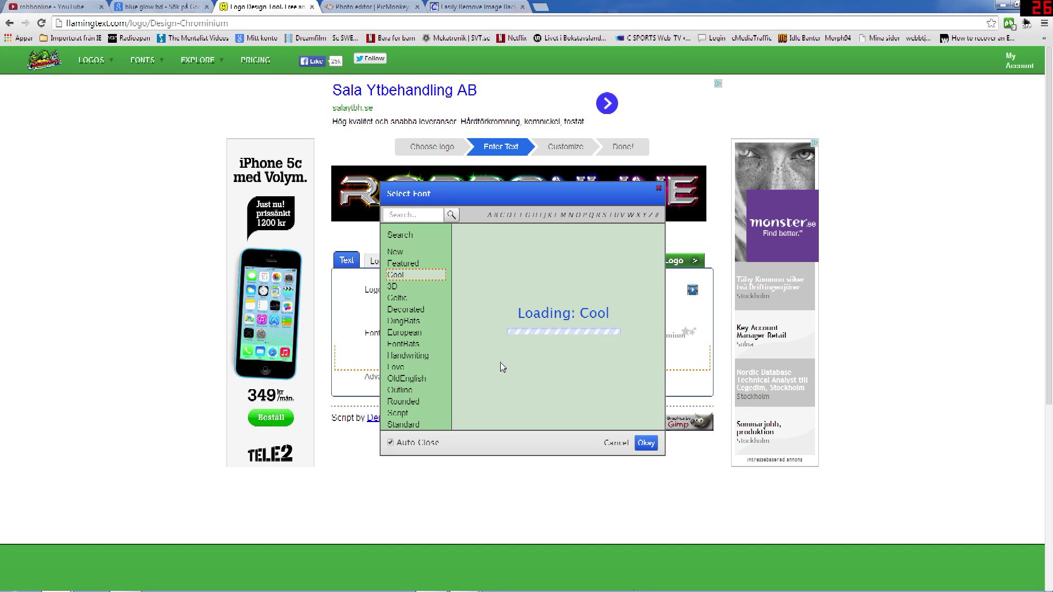
drag(660, 303, 661, 344)
scroll(662, 344, down, 5)
scroll(663, 343, up, 4)
scroll(667, 340, up, 2)
scroll(669, 340, down, 1)
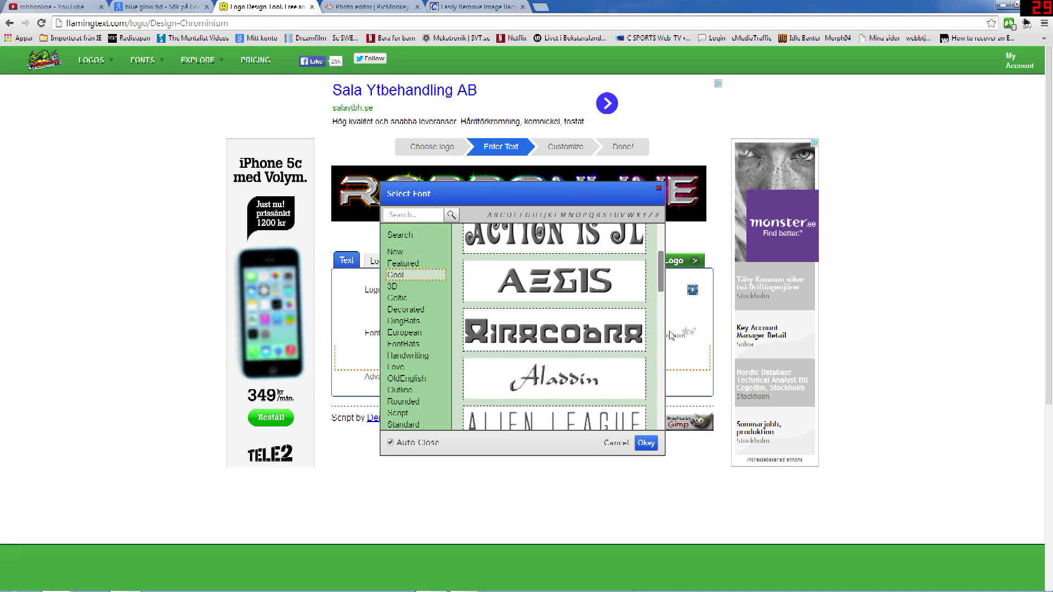
scroll(674, 340, down, 1)
click(546, 340)
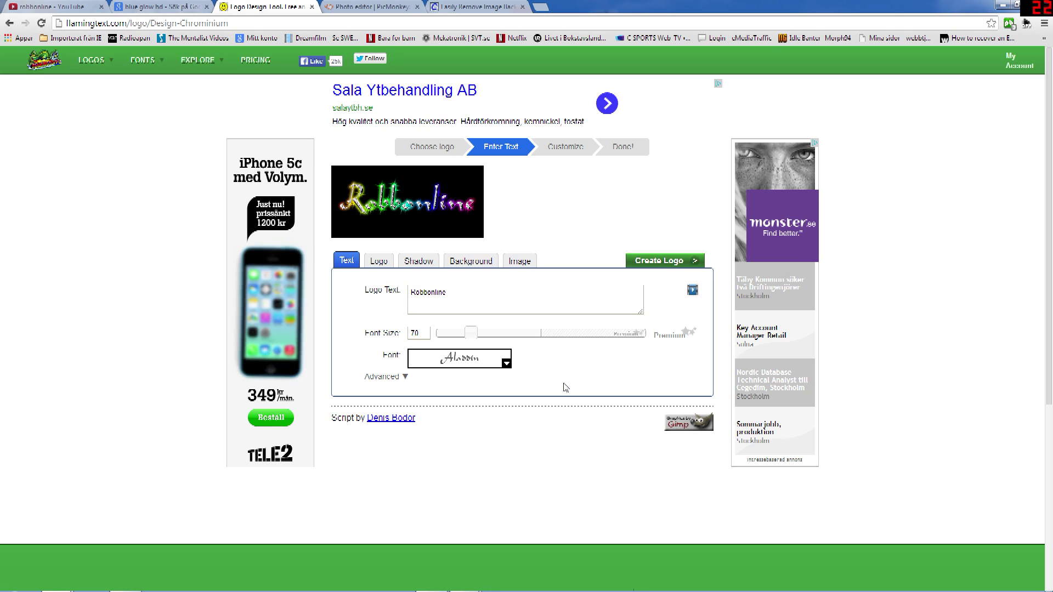
Switch the logo font to Battlefield instead.
click(505, 364)
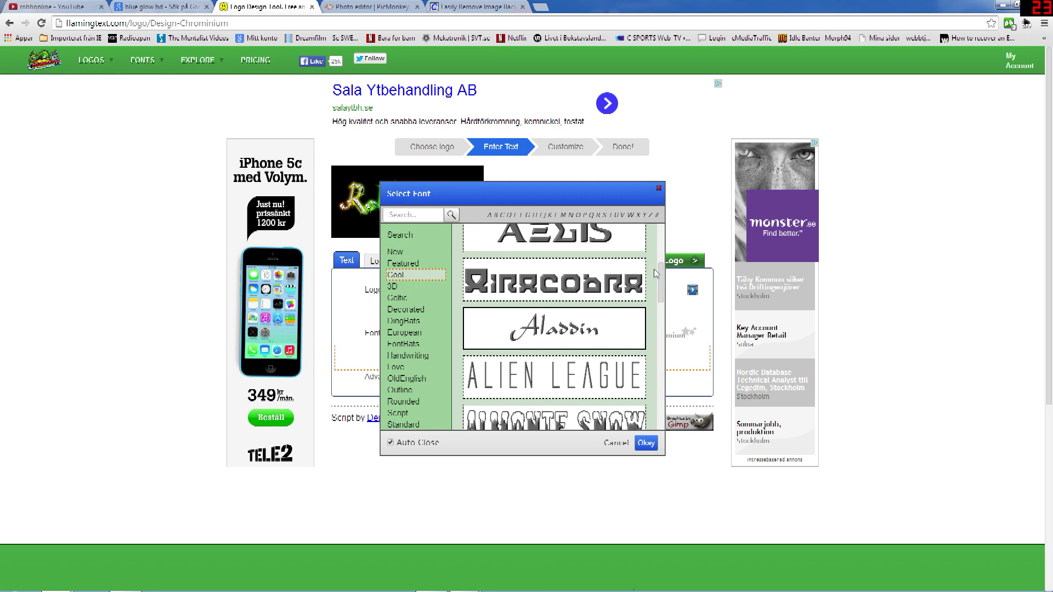
drag(662, 289, 662, 339)
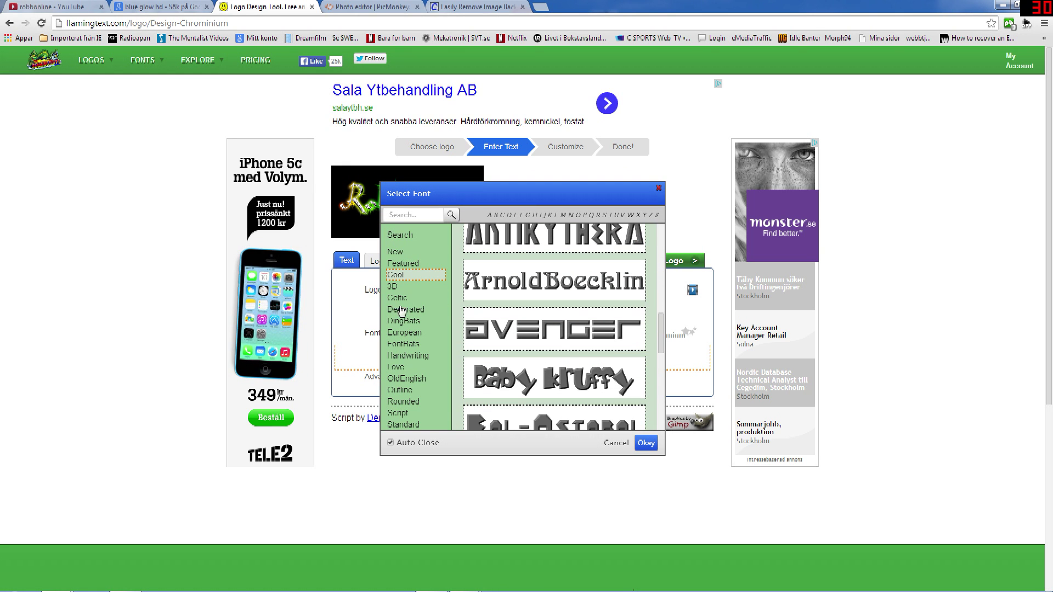
drag(661, 329, 665, 376)
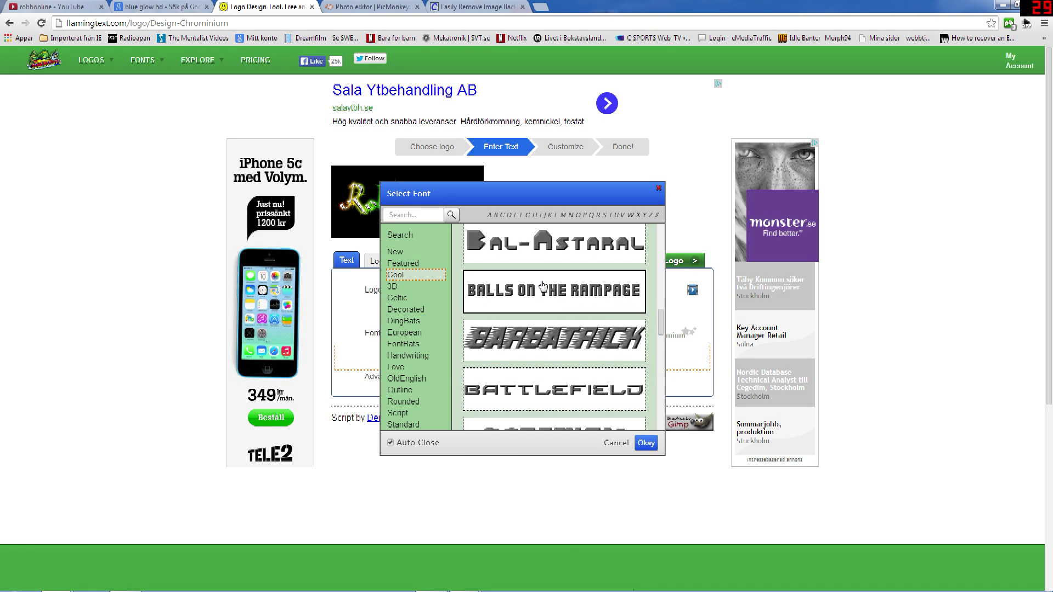
click(563, 391)
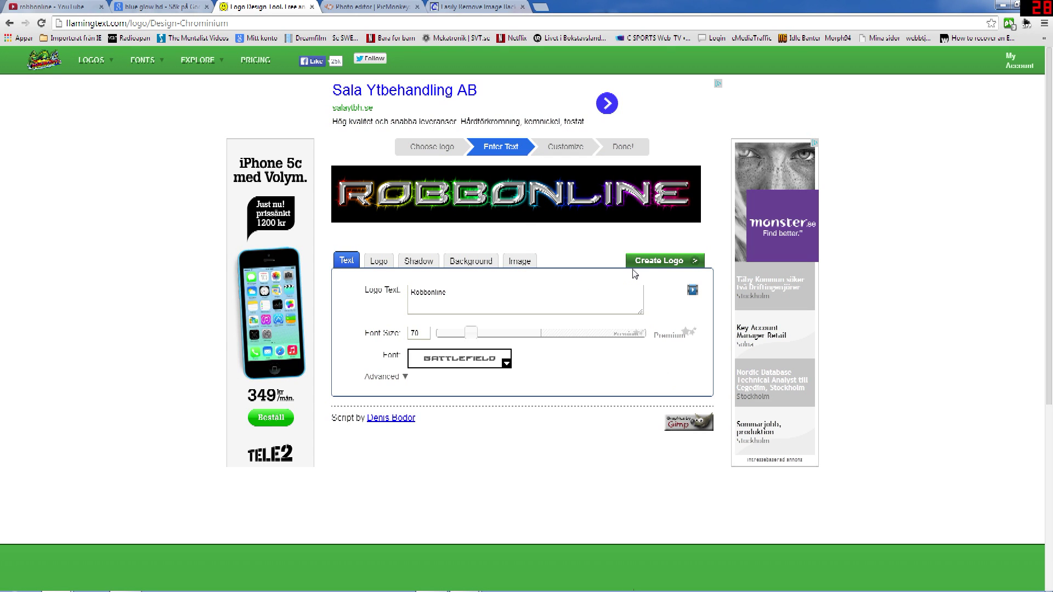
Give the logo outline a single solid cyan colour.
click(379, 262)
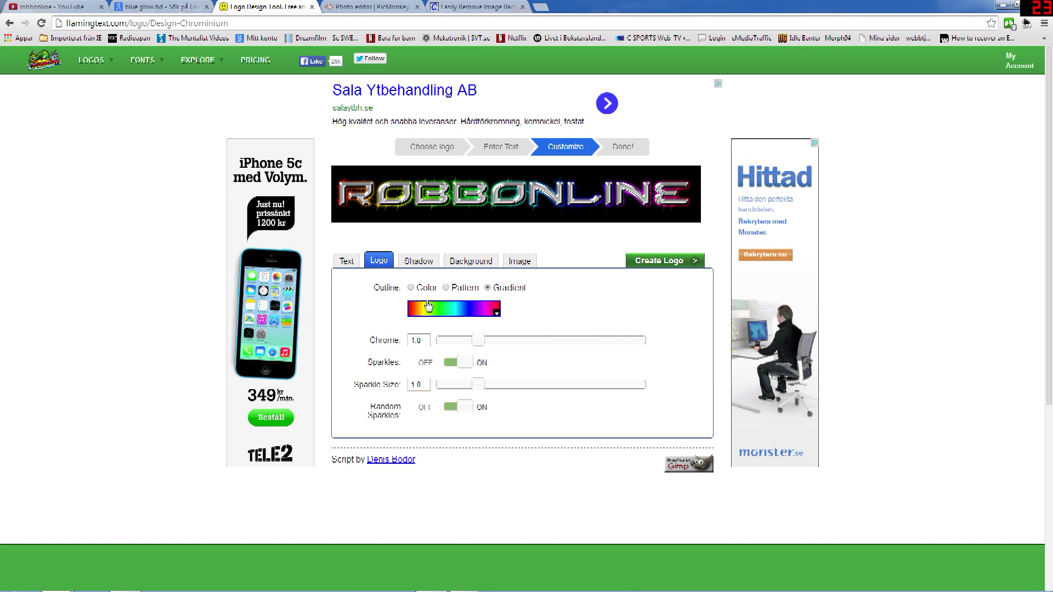
click(410, 289)
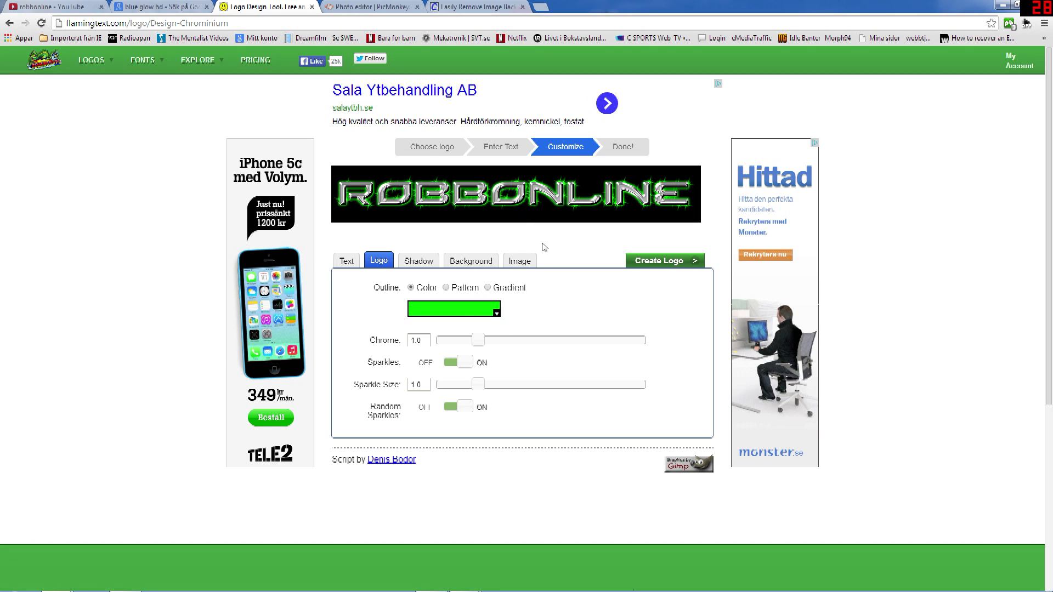
click(497, 313)
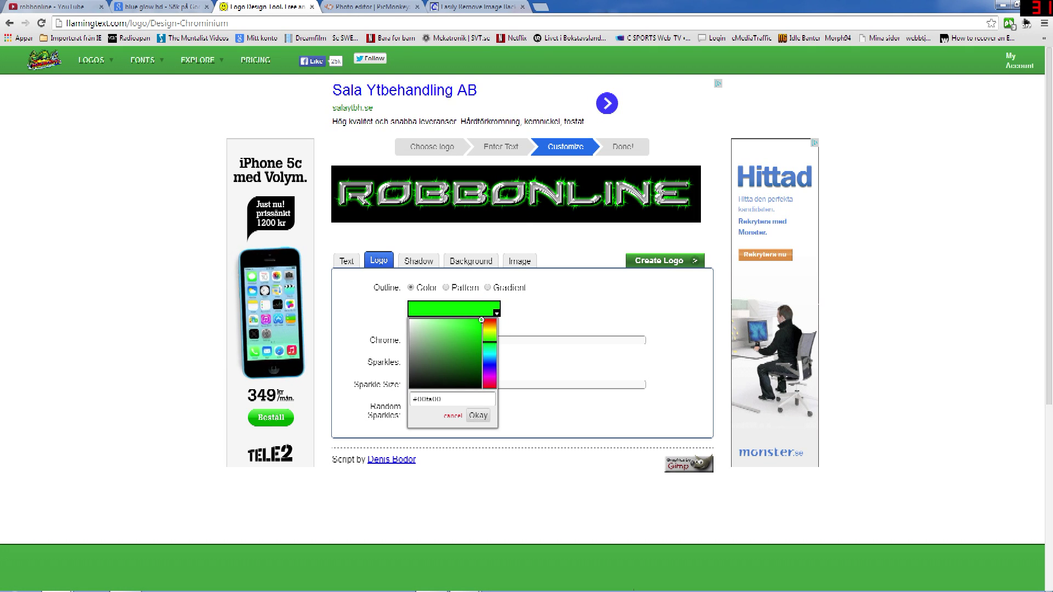
click(489, 356)
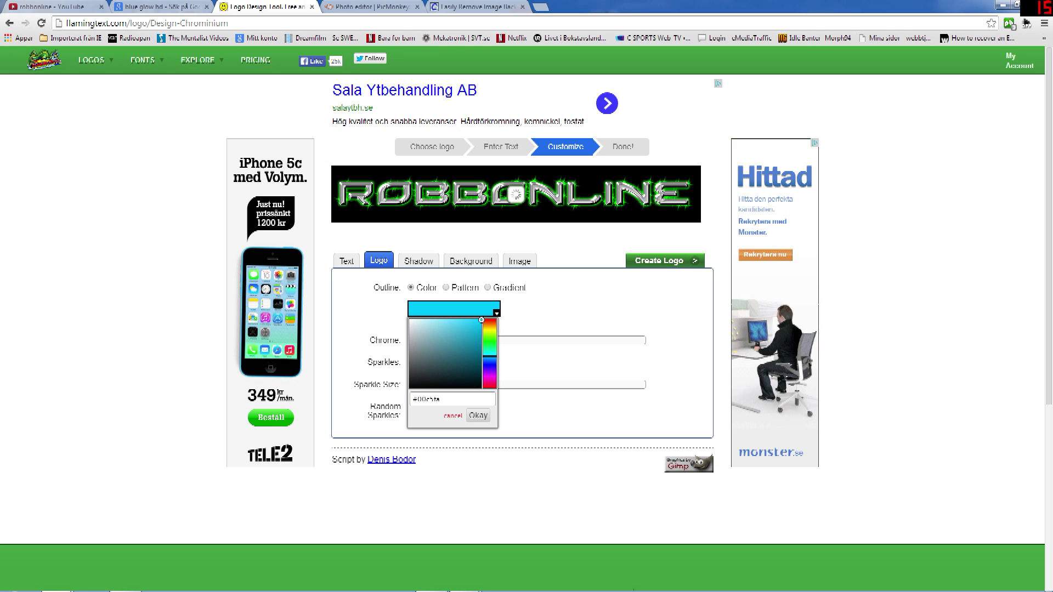
click(581, 324)
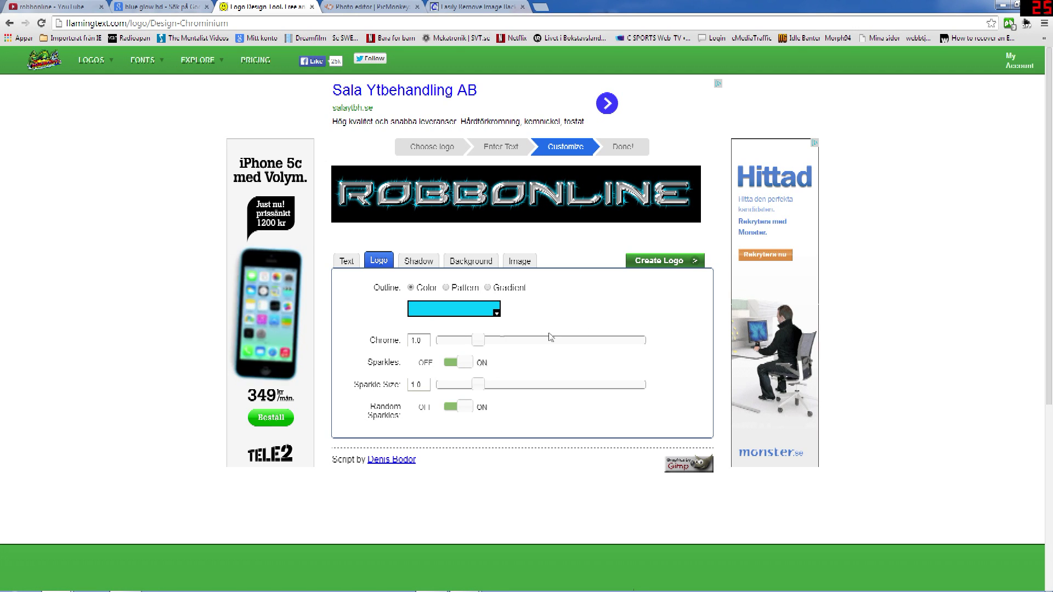
Add a Drop shadow and set the logo background to Transparent.
click(418, 264)
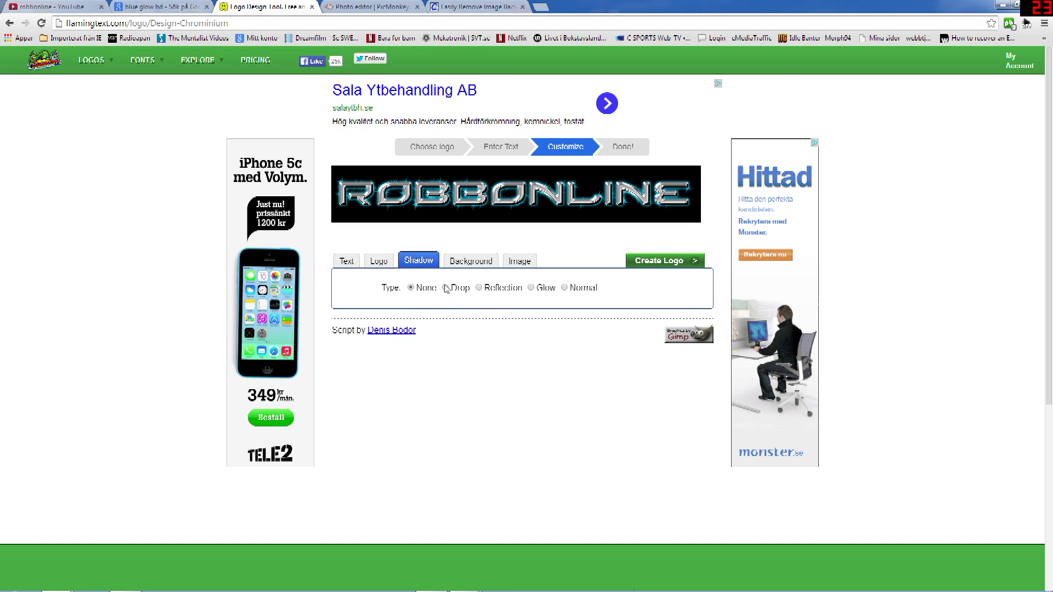
click(446, 289)
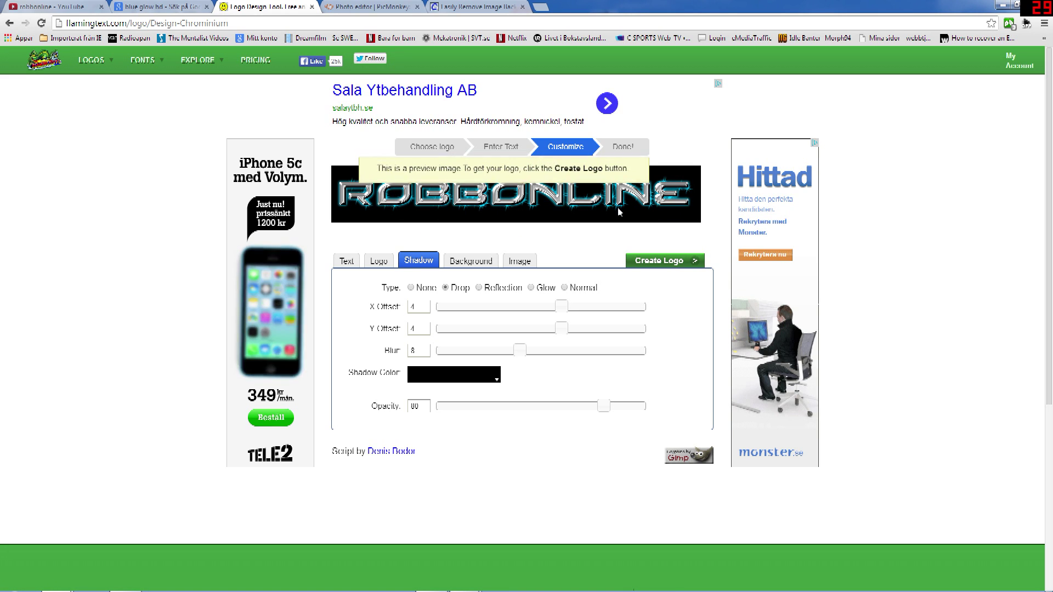
click(467, 263)
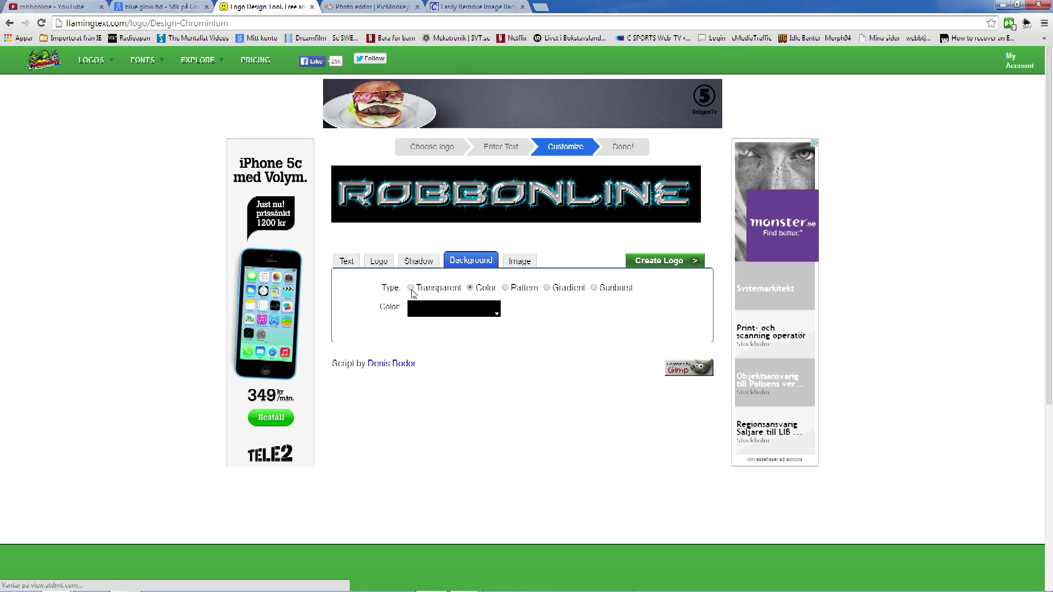
click(415, 290)
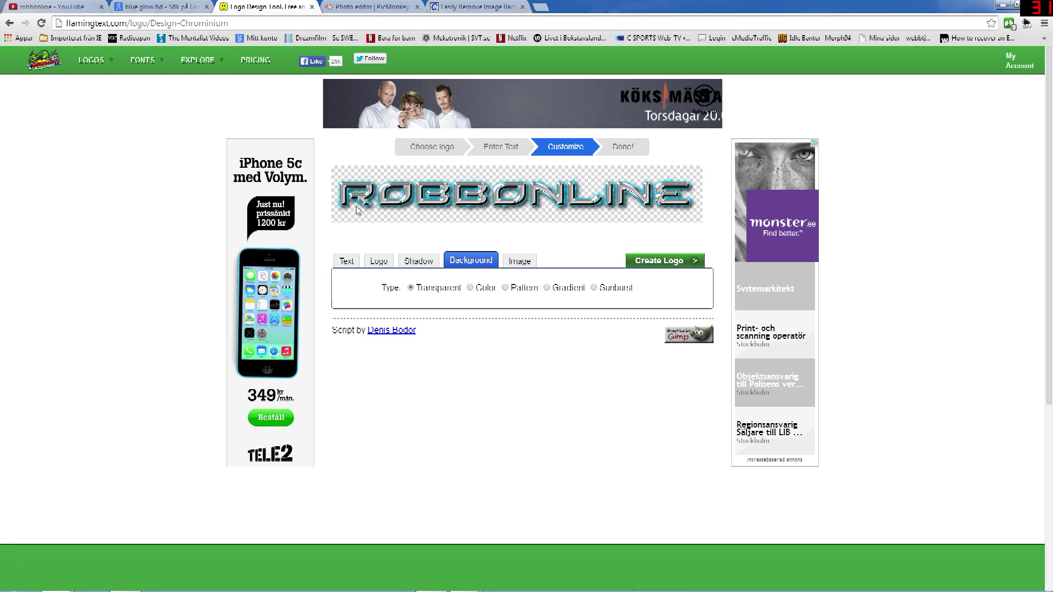
Create the Robbonline logo for Personal Use and download it as a coollogo_com PNG.
click(661, 266)
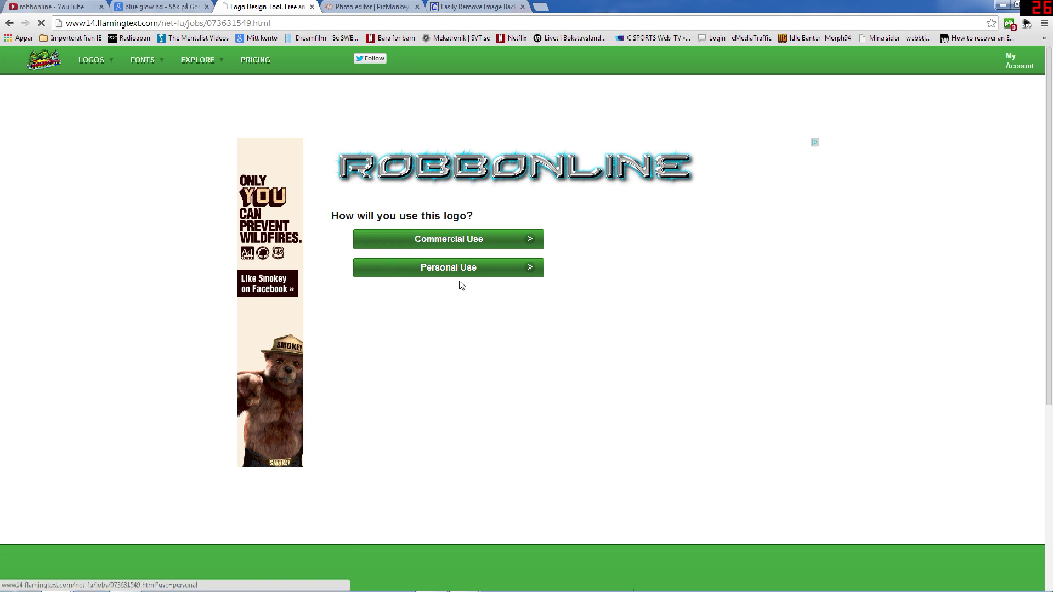
click(460, 270)
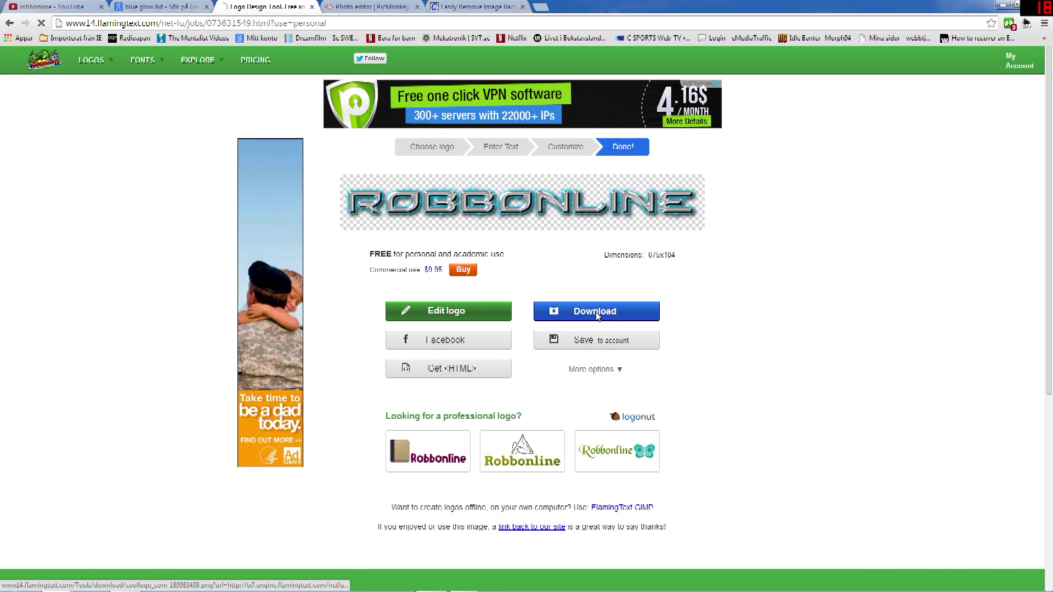
click(596, 315)
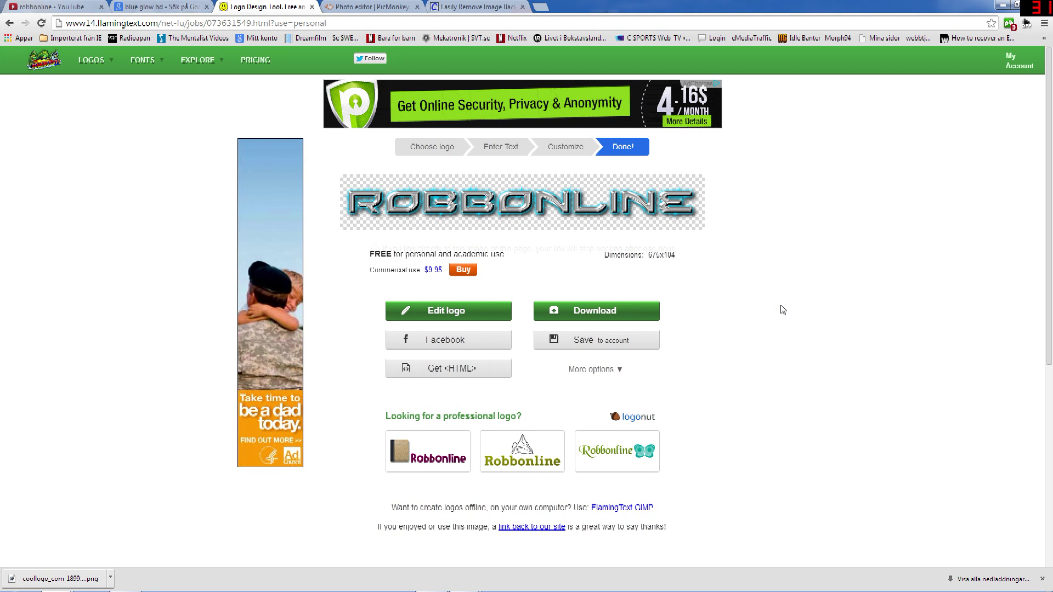
click(362, 9)
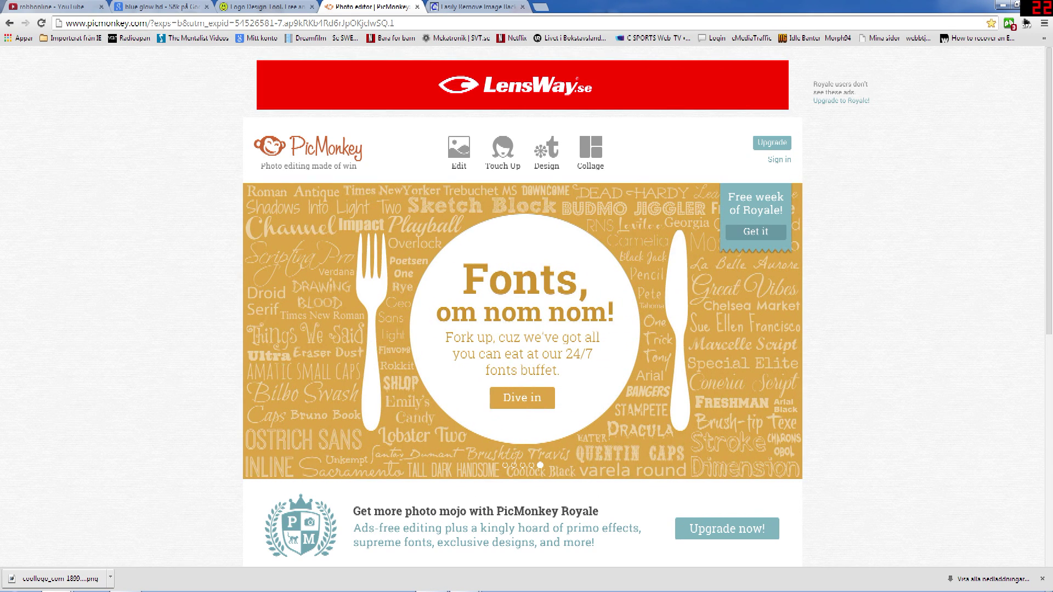
Open hd-wallpaper-glow1 (1).jpg from the computer in PicMonkey's editor.
mouse_move(459, 155)
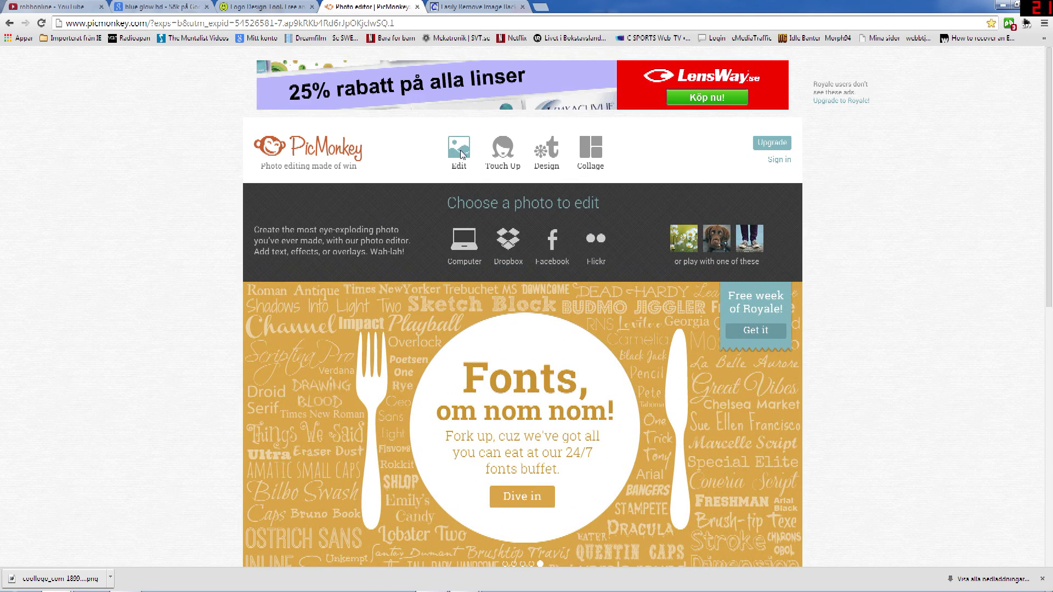
click(460, 155)
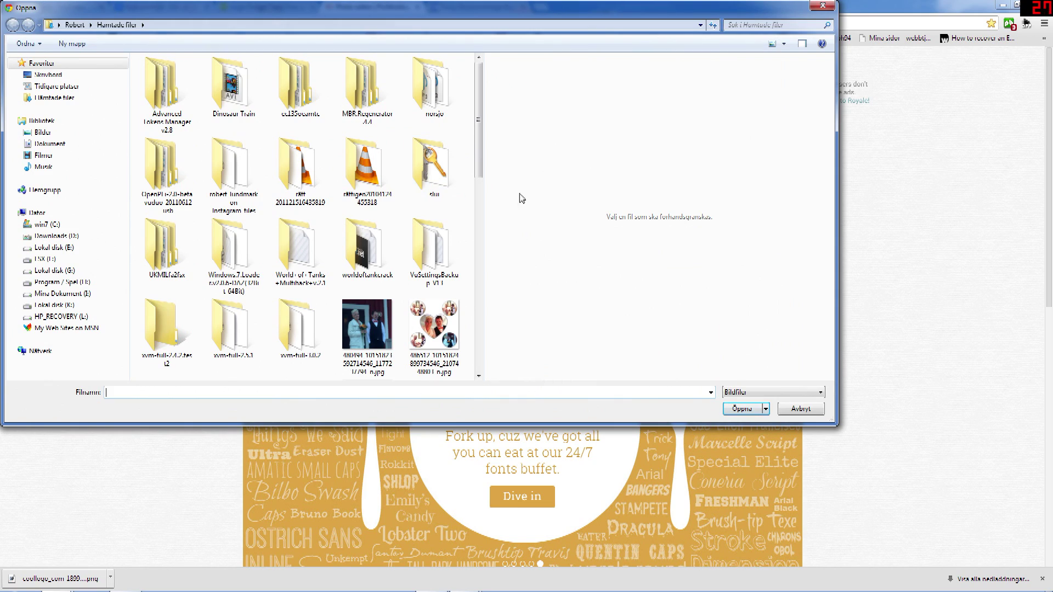
drag(478, 143, 478, 280)
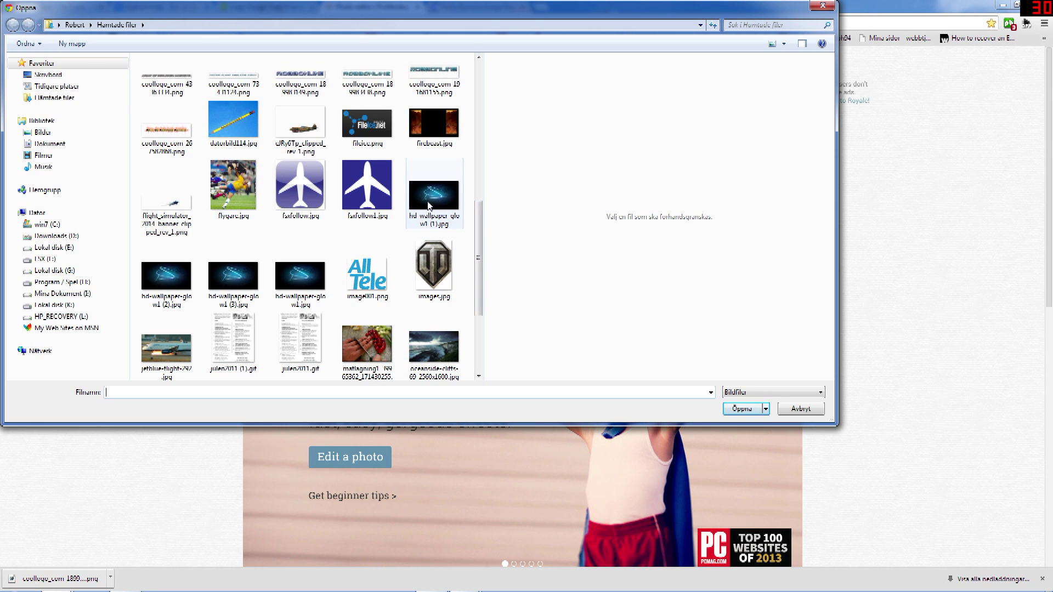
click(437, 205)
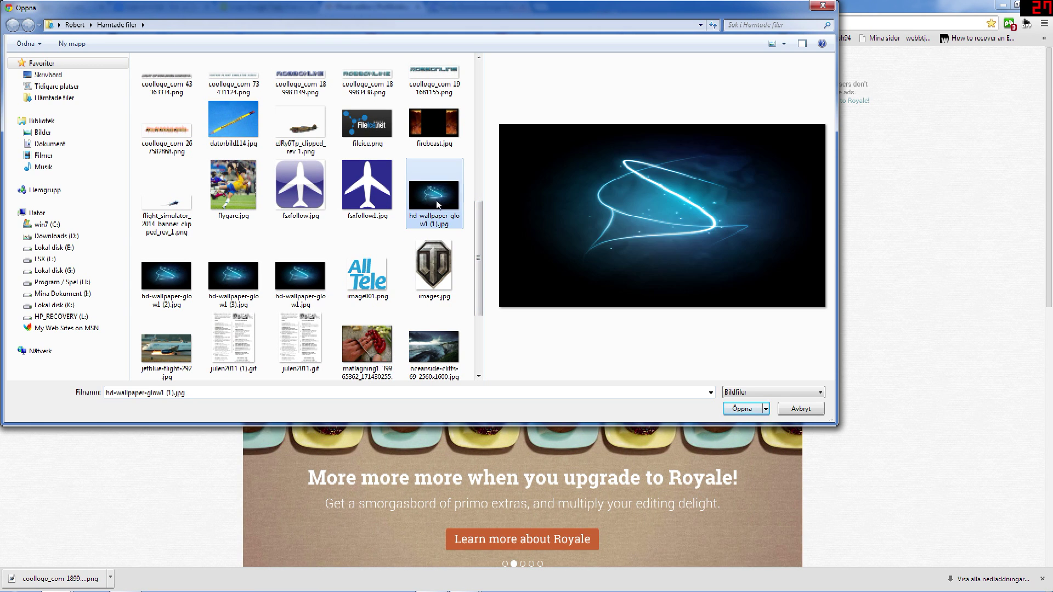
double_click(437, 205)
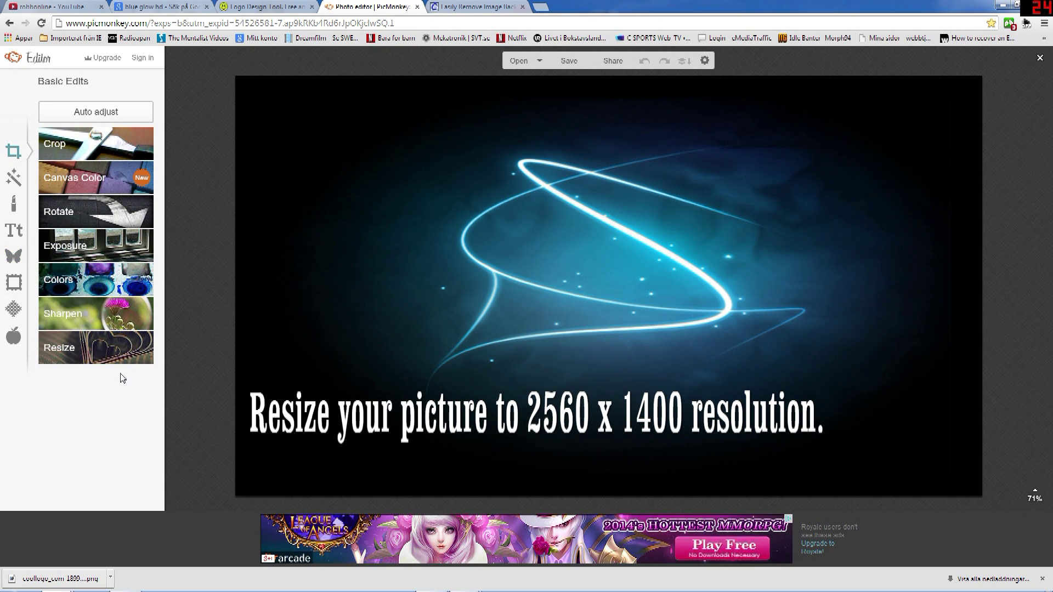
Resize the wallpaper from 1920 wide to 2560 x 1440 pixels, keeping proportions.
click(83, 353)
drag(82, 380, 26, 388)
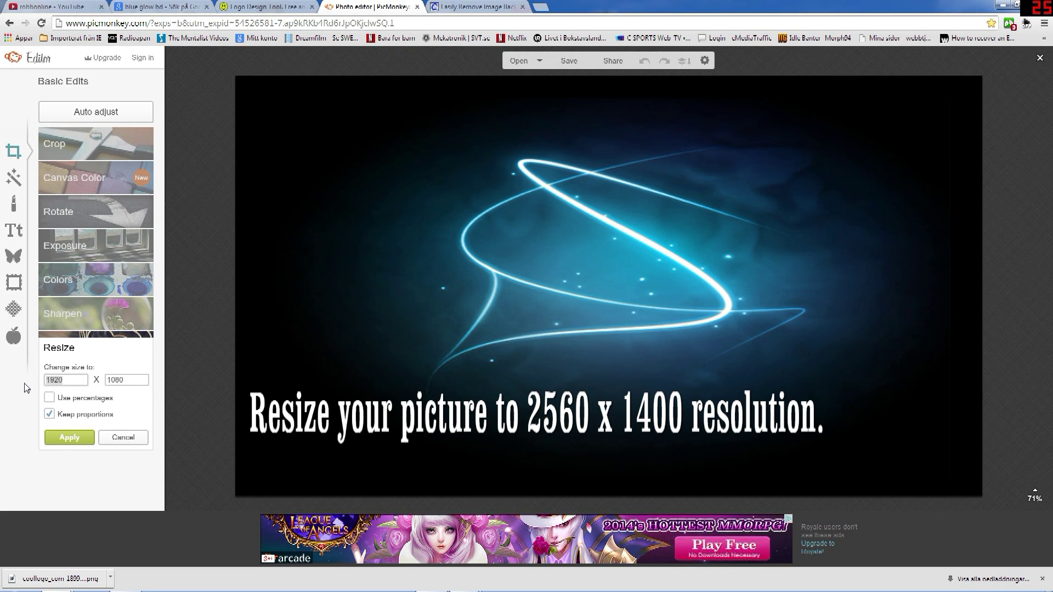
text(2)
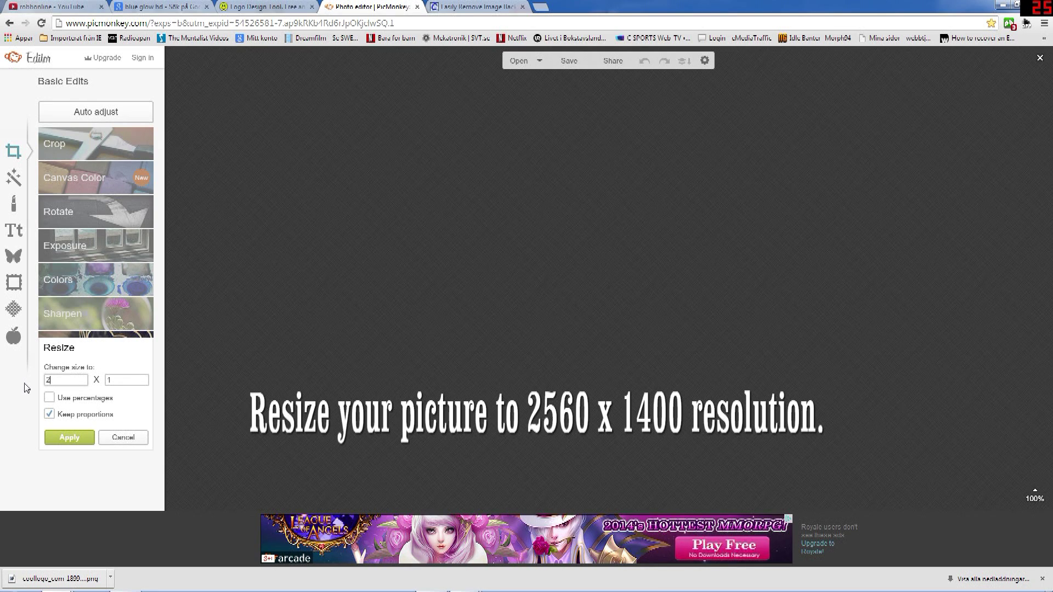
text(560)
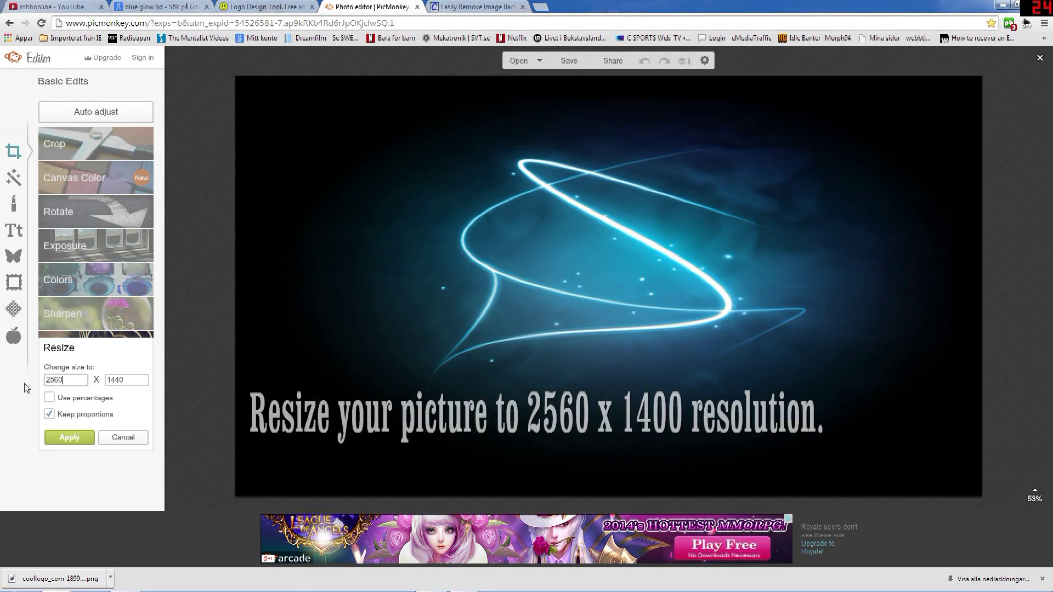
click(64, 438)
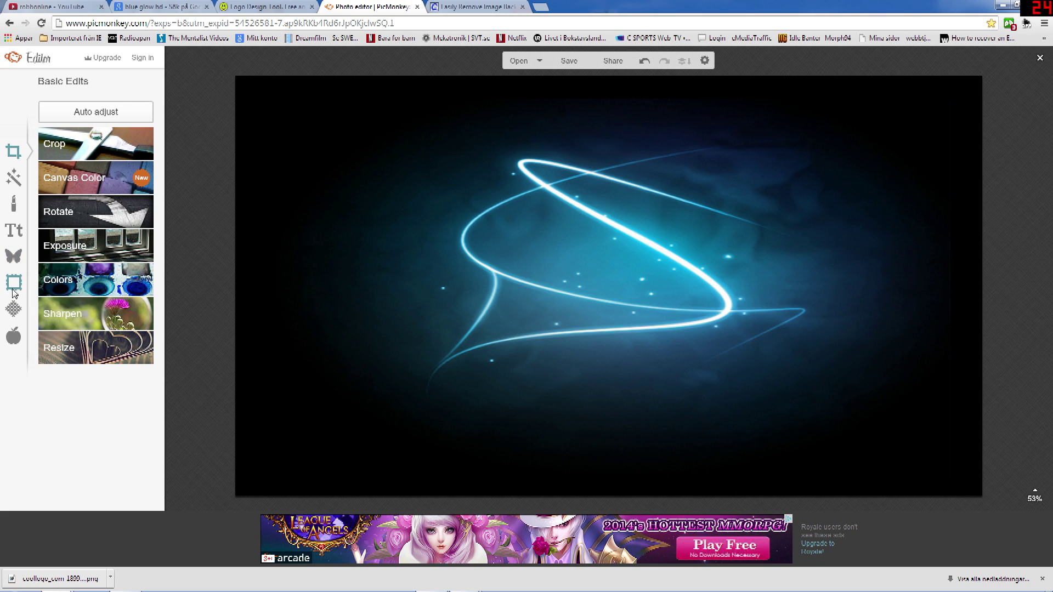
Add the coollogo PNG as a Your Own overlay and shift it up and right.
click(14, 258)
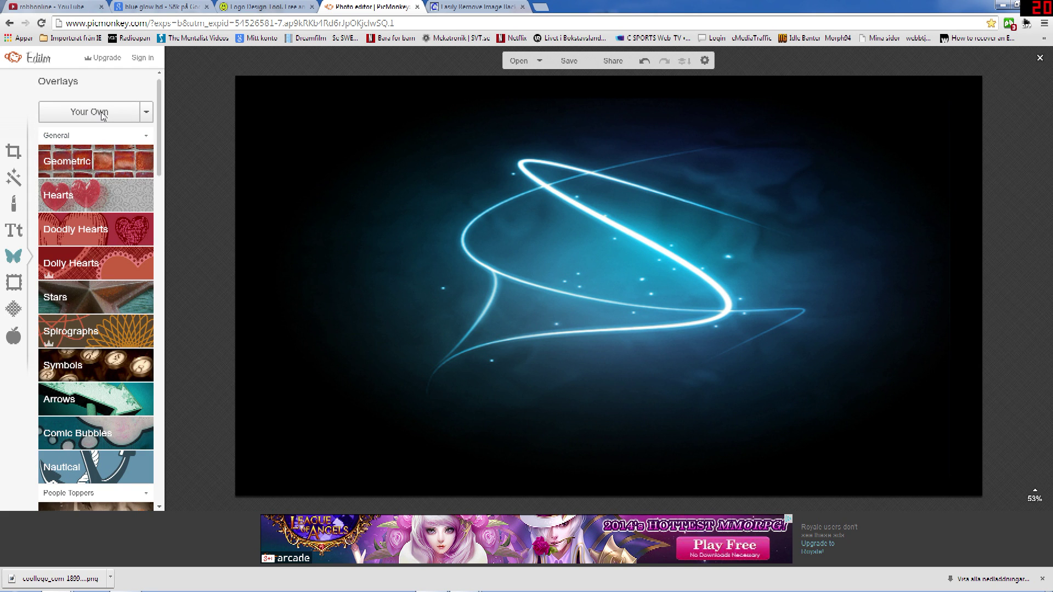
click(102, 113)
drag(479, 145, 492, 222)
click(305, 229)
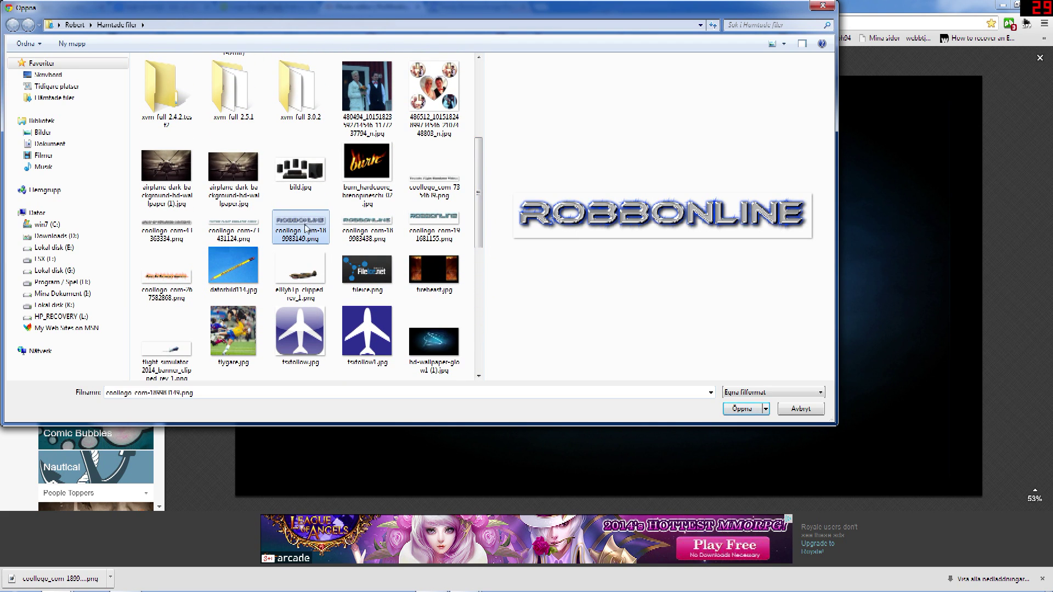
double_click(312, 238)
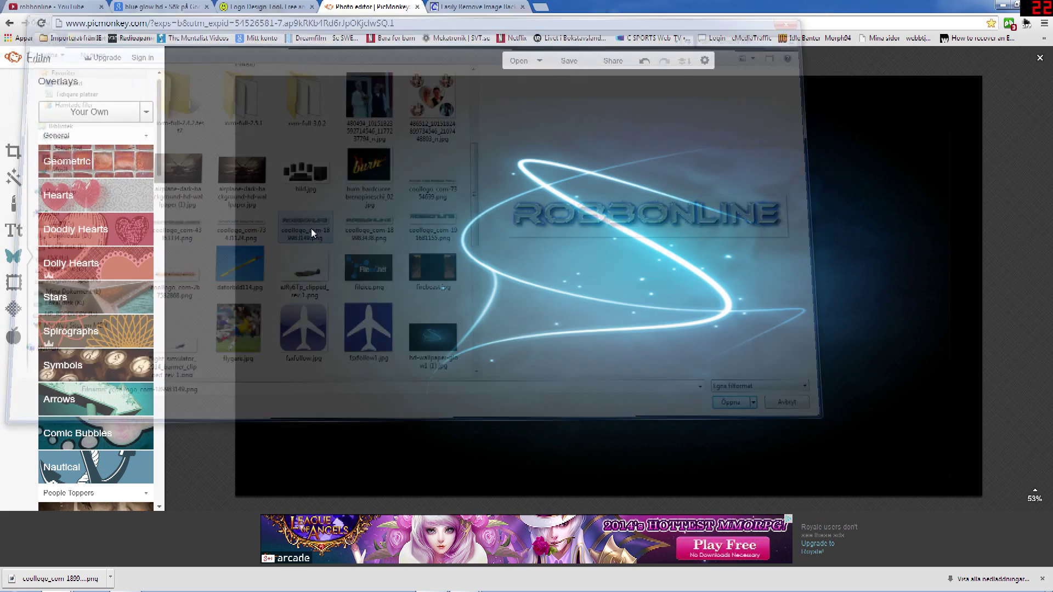
drag(656, 286, 676, 267)
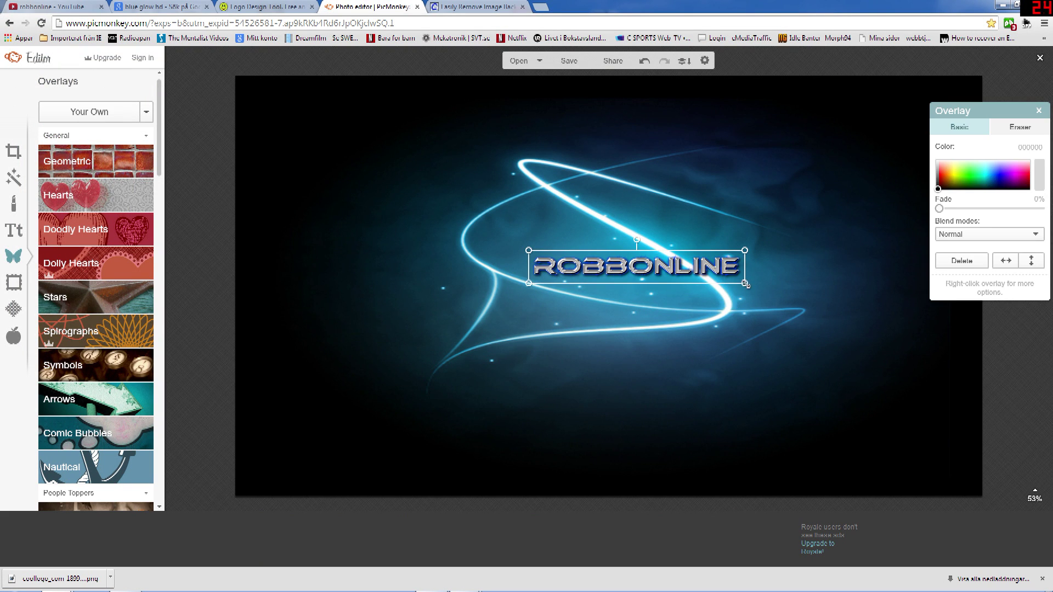
Enlarge the ROBBONLINE overlay, Straighten it level, and nudge it to the swirl's centre.
drag(744, 283, 792, 296)
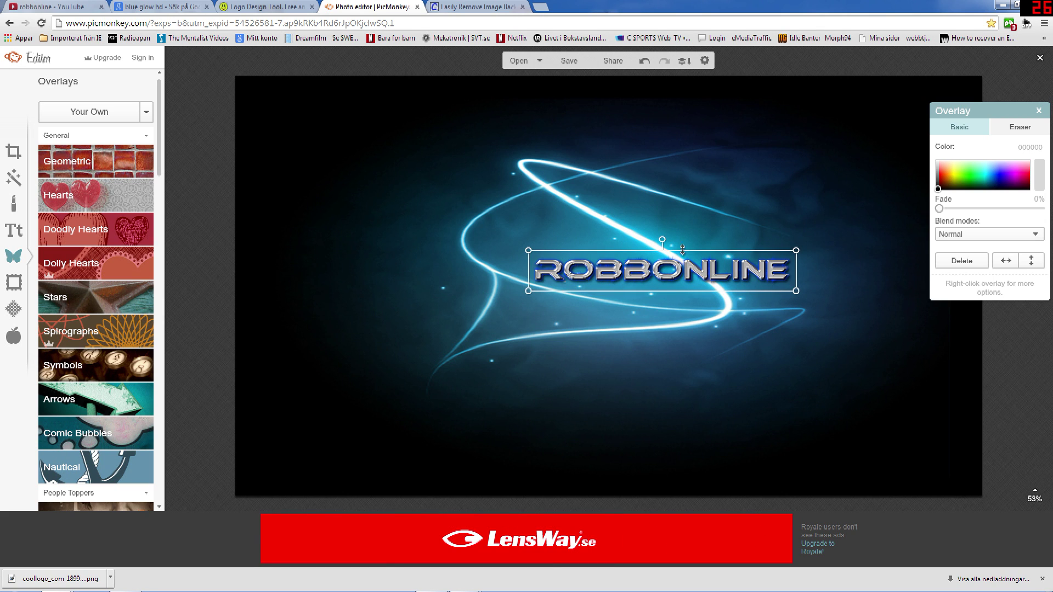
drag(619, 239, 656, 227)
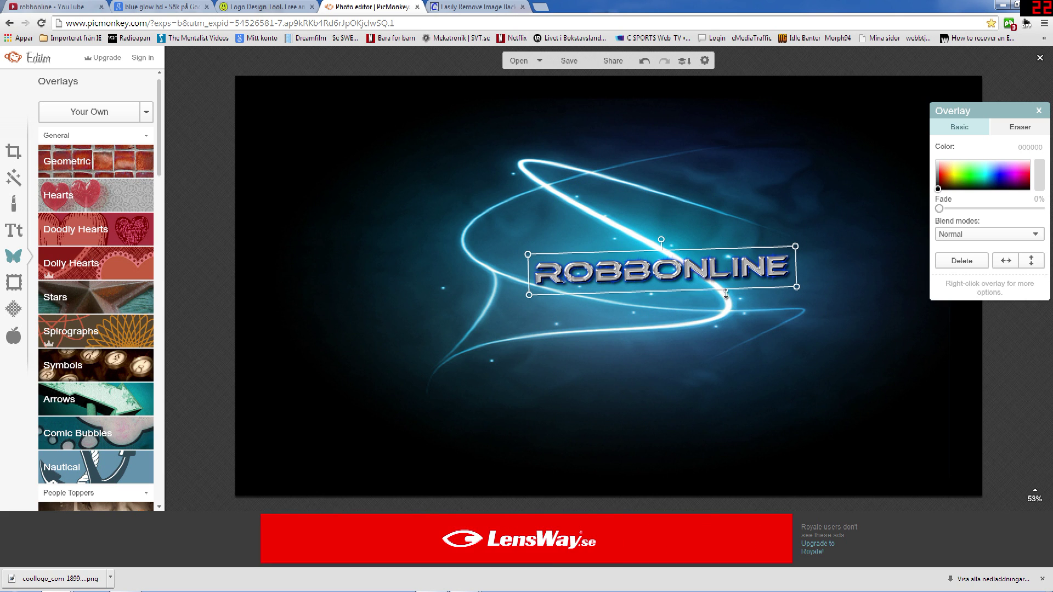
right_click(679, 273)
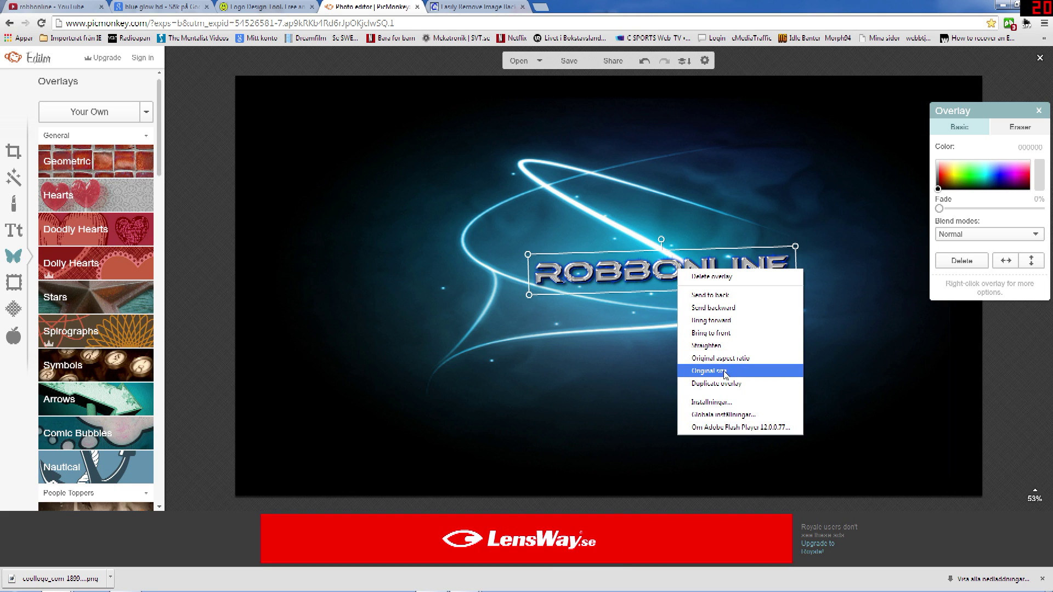
click(716, 346)
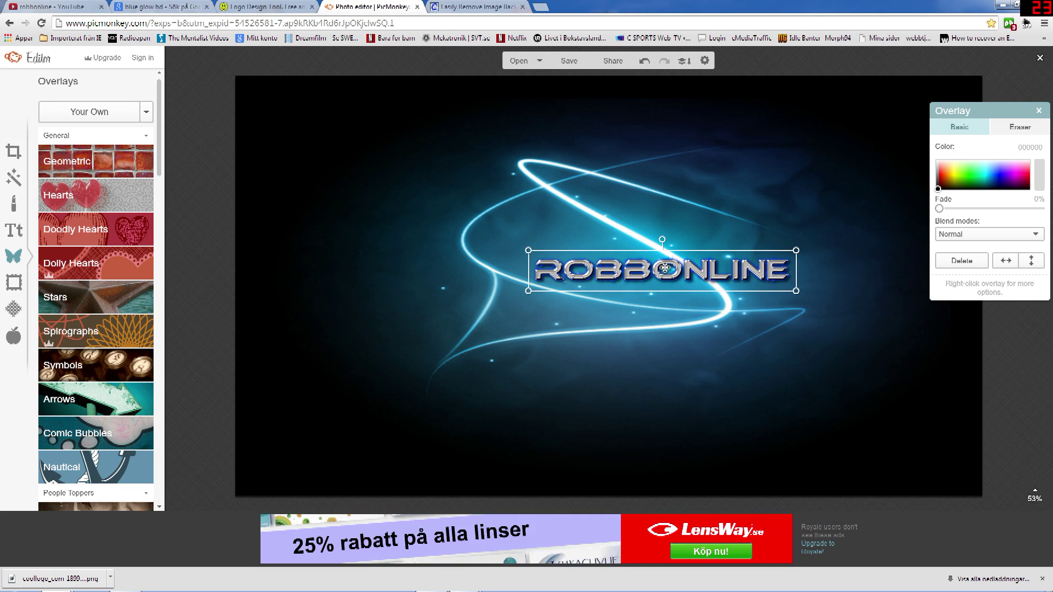
mouse_move(638, 264)
mouse_down()
mouse_move(615, 270)
mouse_move(635, 278)
mouse_up()
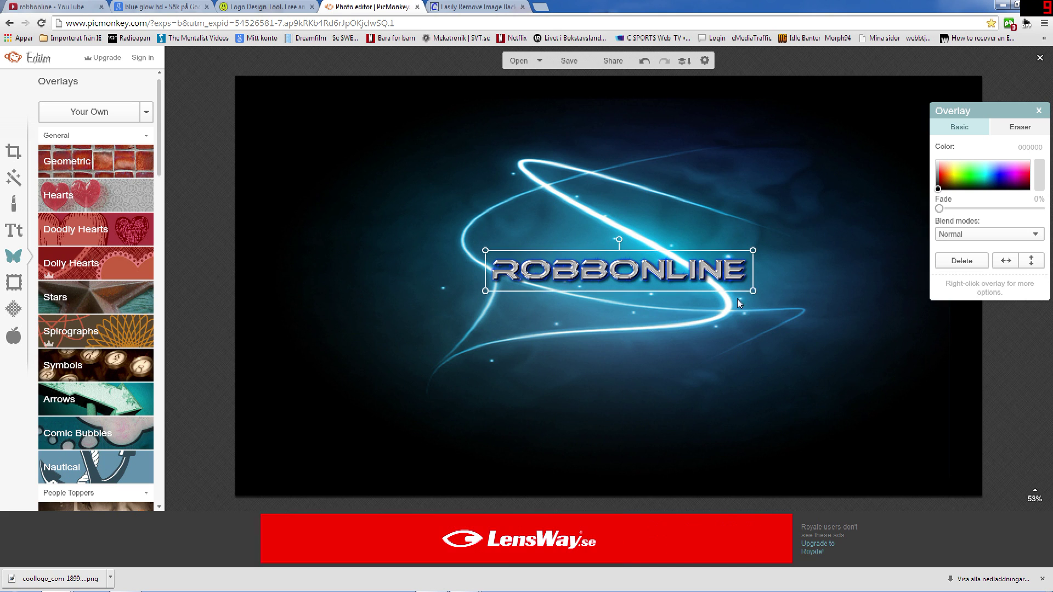
drag(685, 274, 683, 275)
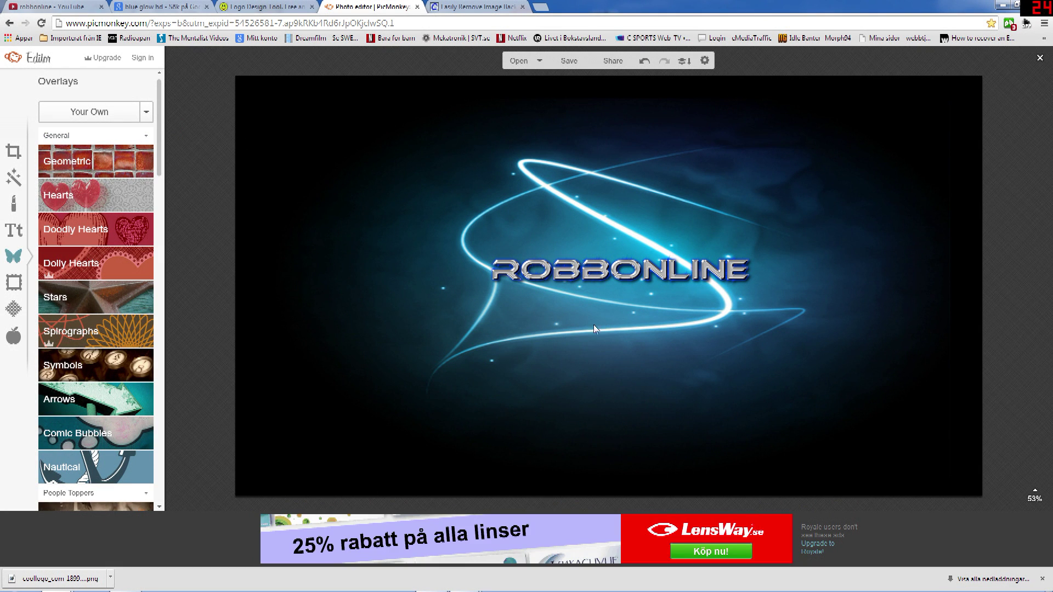
click(33, 7)
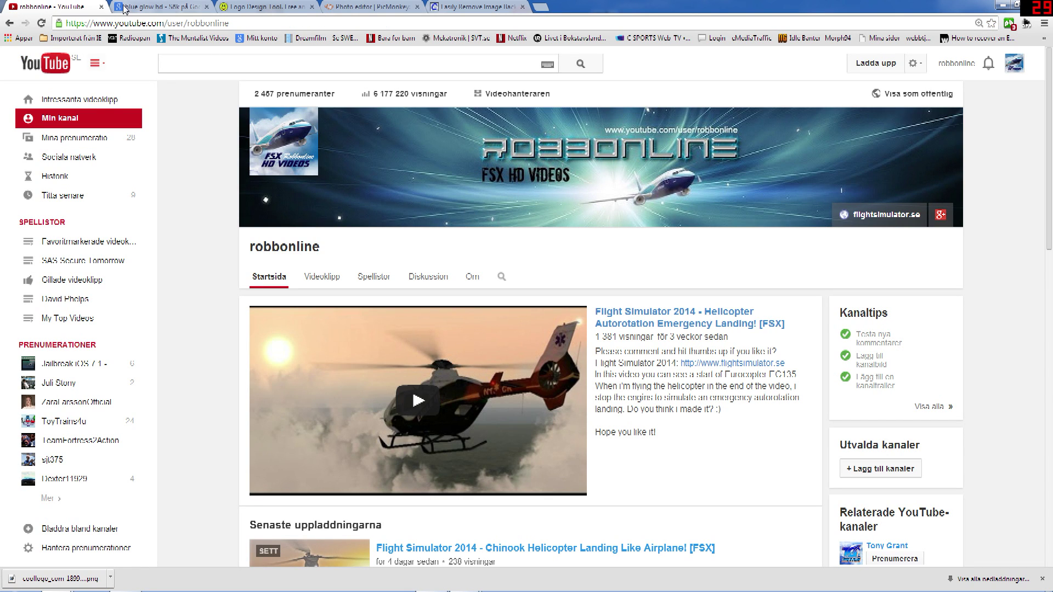
click(147, 8)
click(367, 7)
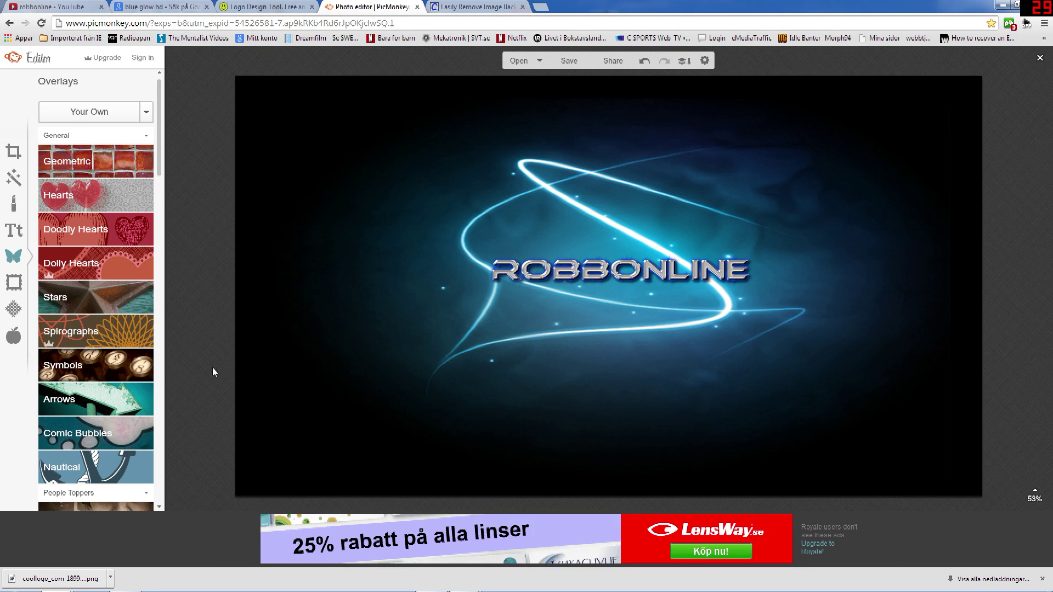
Add a new Arial text box below the logo and type 'FSX HD VIDEOS'.
click(14, 231)
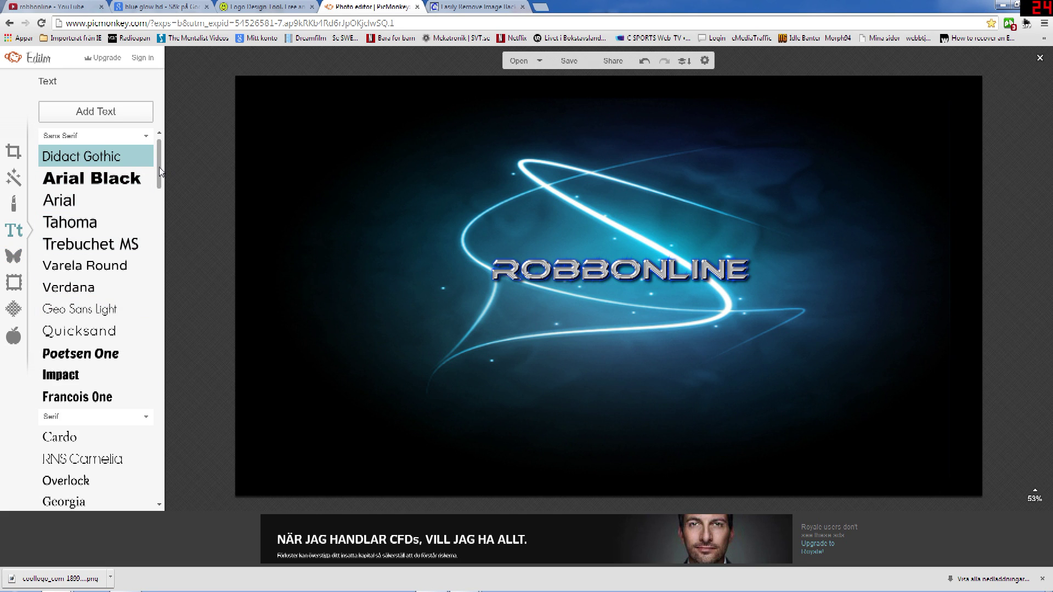
scroll(159, 181, down, 1)
drag(159, 181, 159, 221)
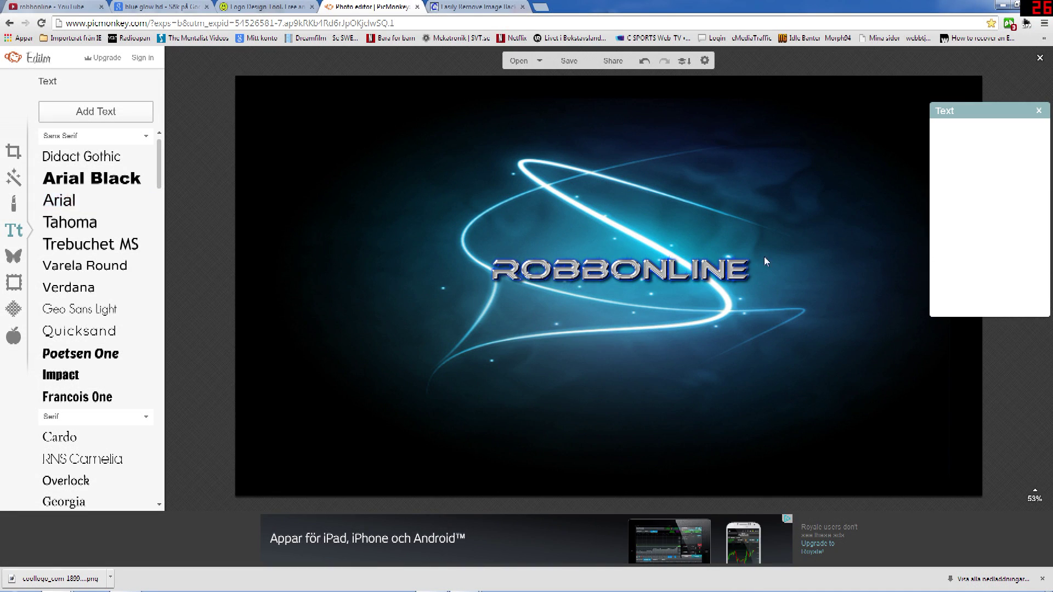
drag(613, 293, 595, 352)
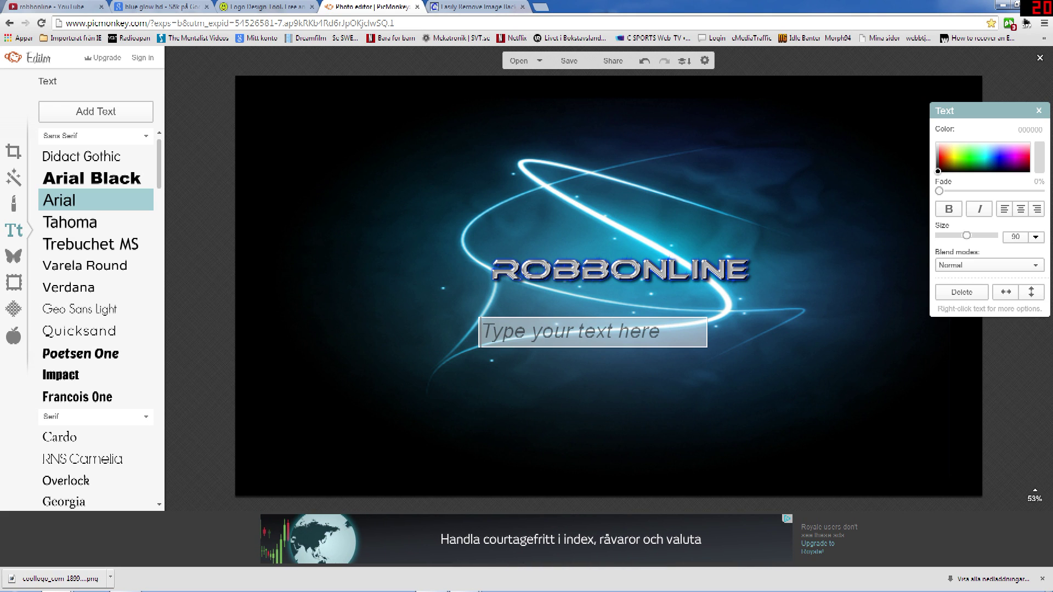
text(FSX)
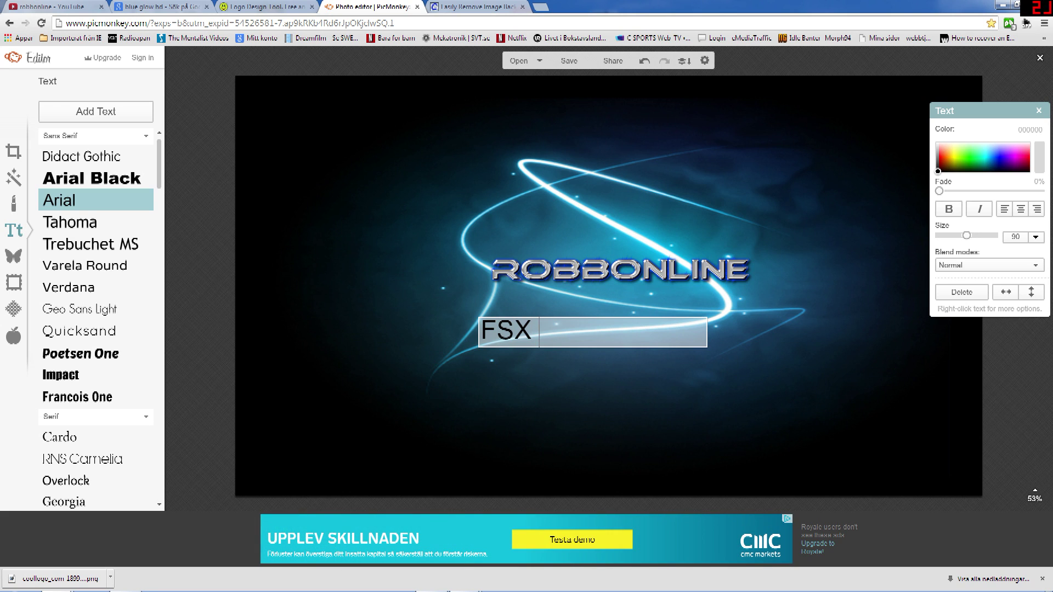
text( HD )
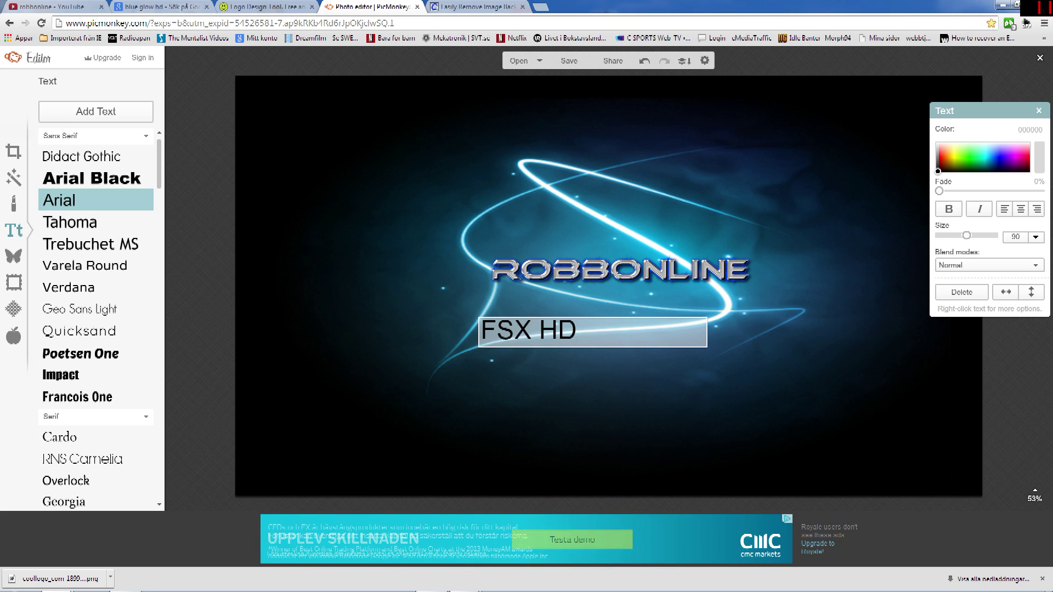
text(VIDEOS)
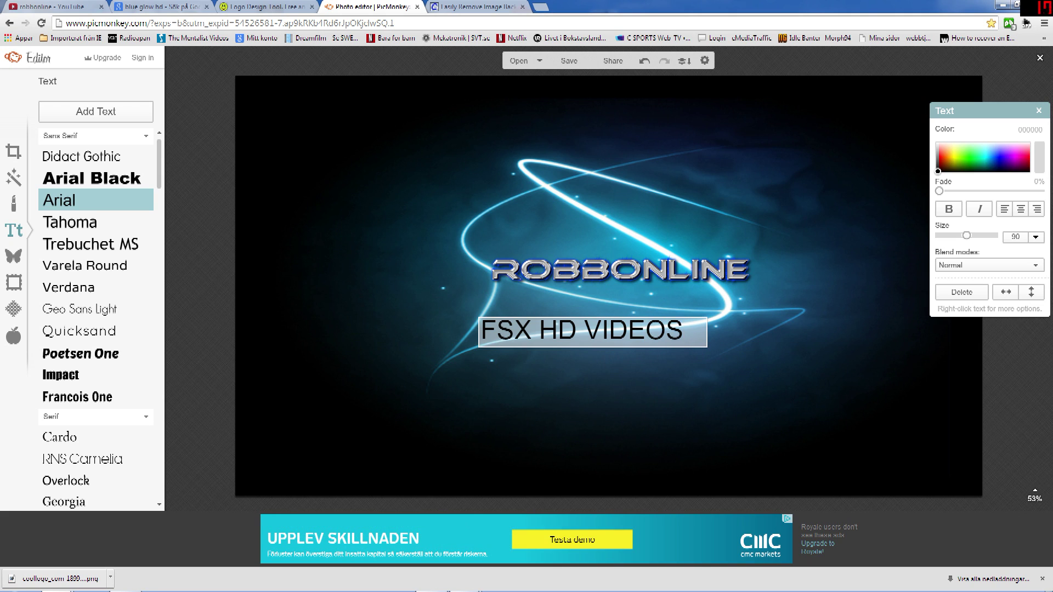
Move the caption just below ROBBONLINE and shrink it to size 25.
click(645, 327)
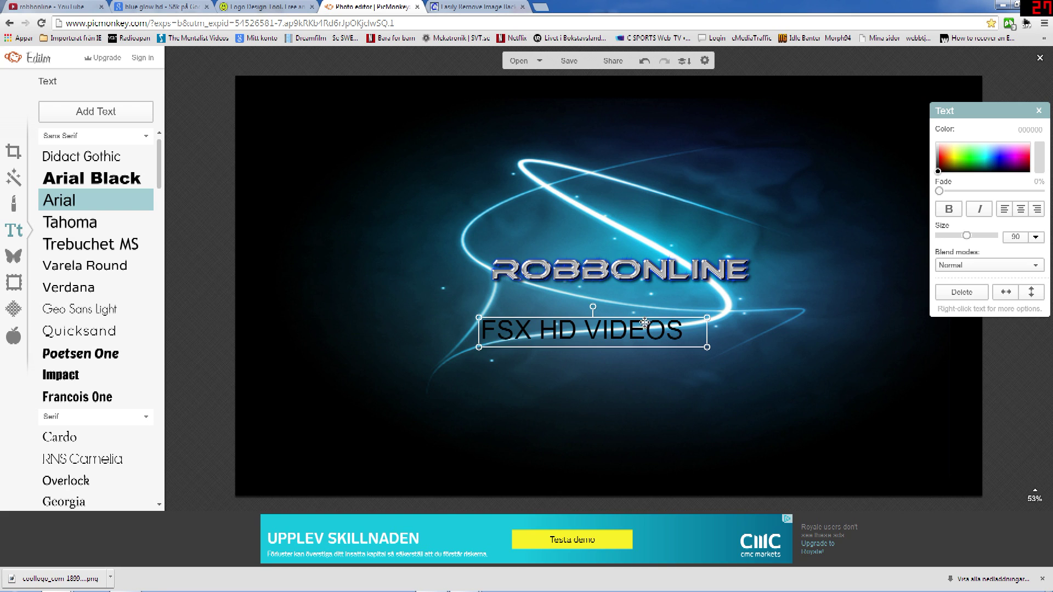
drag(648, 316, 658, 290)
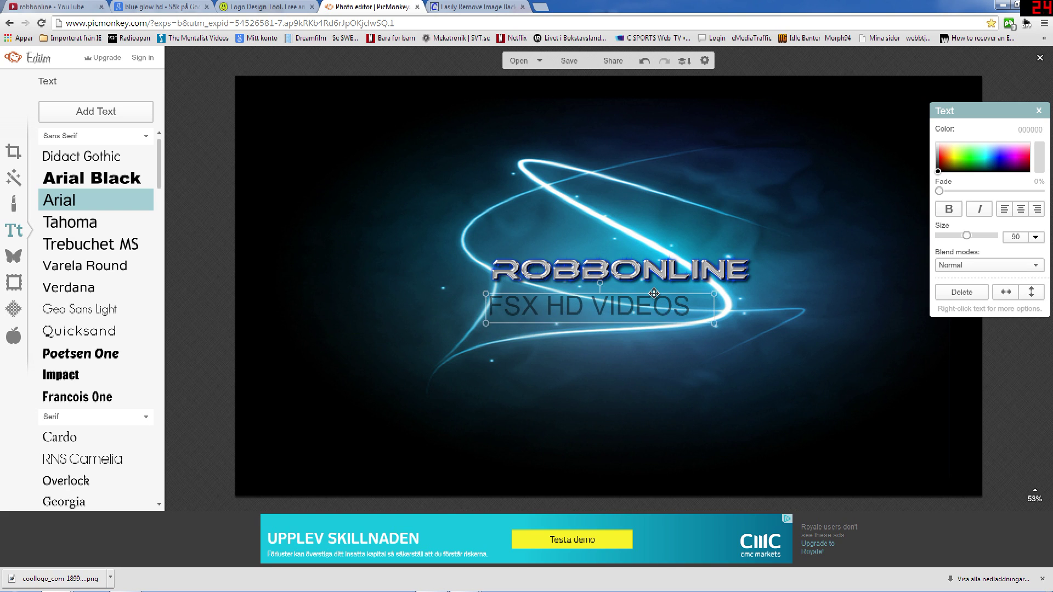
drag(709, 325, 540, 295)
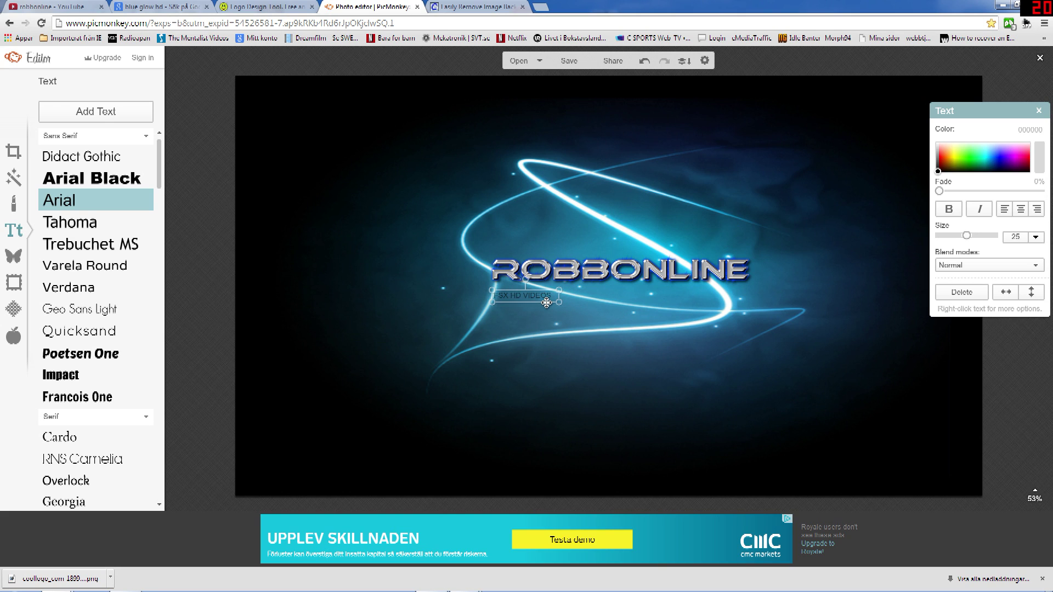
click(548, 299)
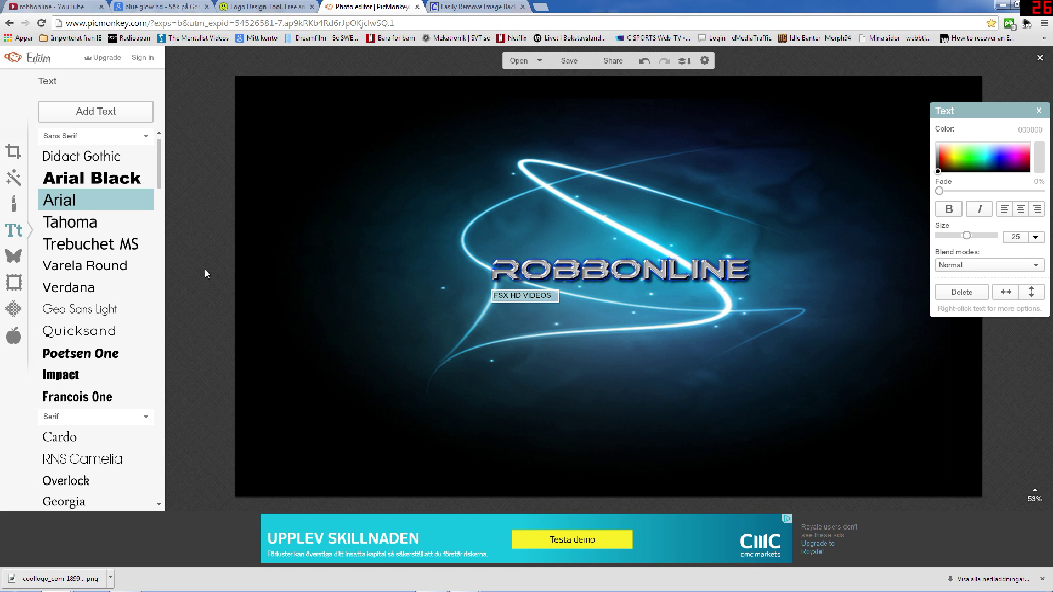
Switch the caption to the DOWNCOME font, enlarge it to size 29, and nudge it right.
drag(160, 182, 157, 339)
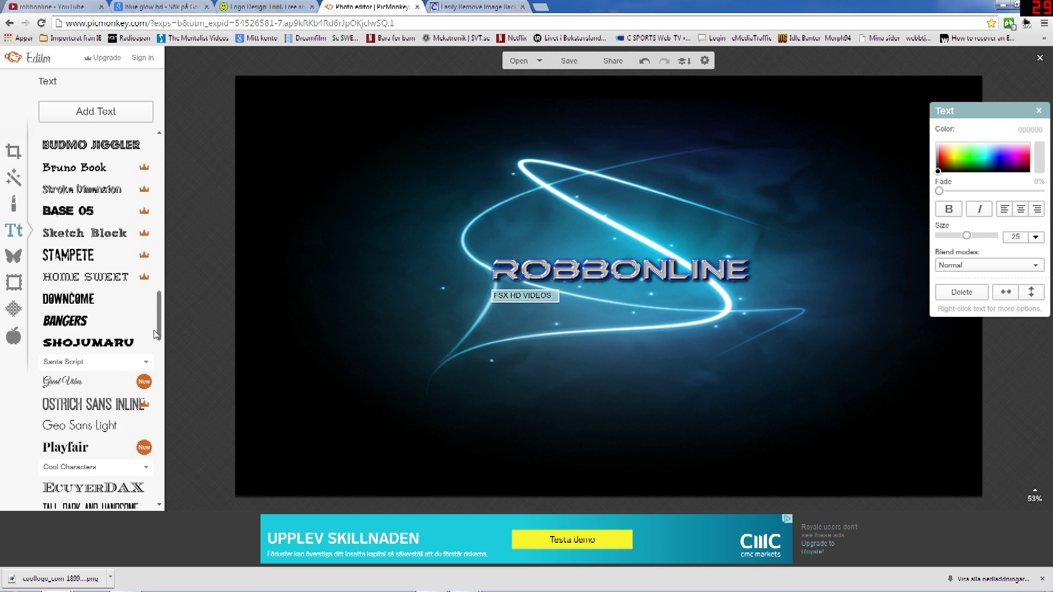
click(82, 299)
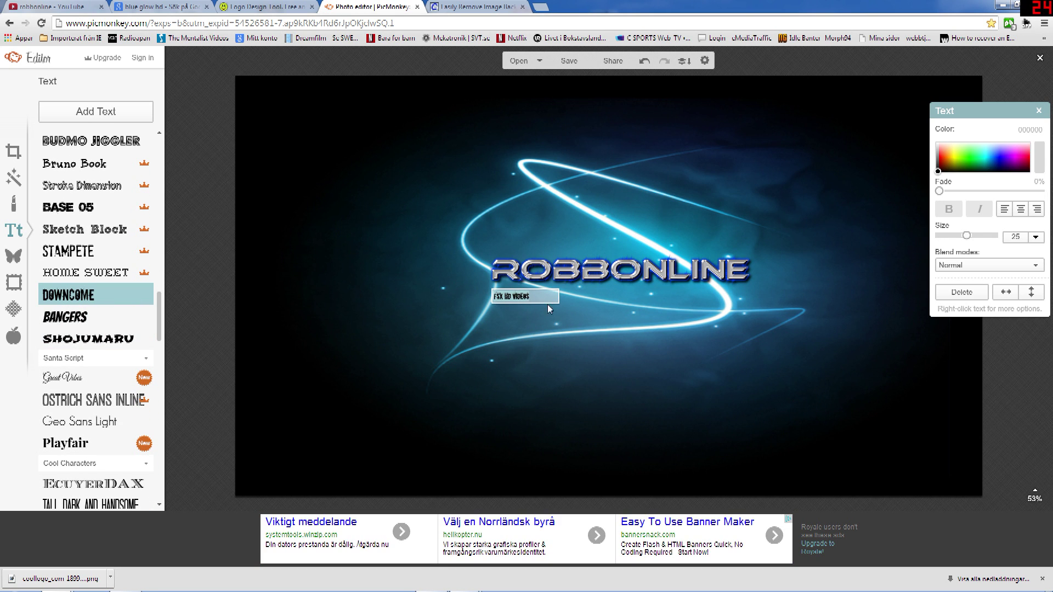
mouse_move(560, 305)
mouse_down()
mouse_move(597, 335)
mouse_move(576, 303)
mouse_up()
drag(580, 304, 582, 303)
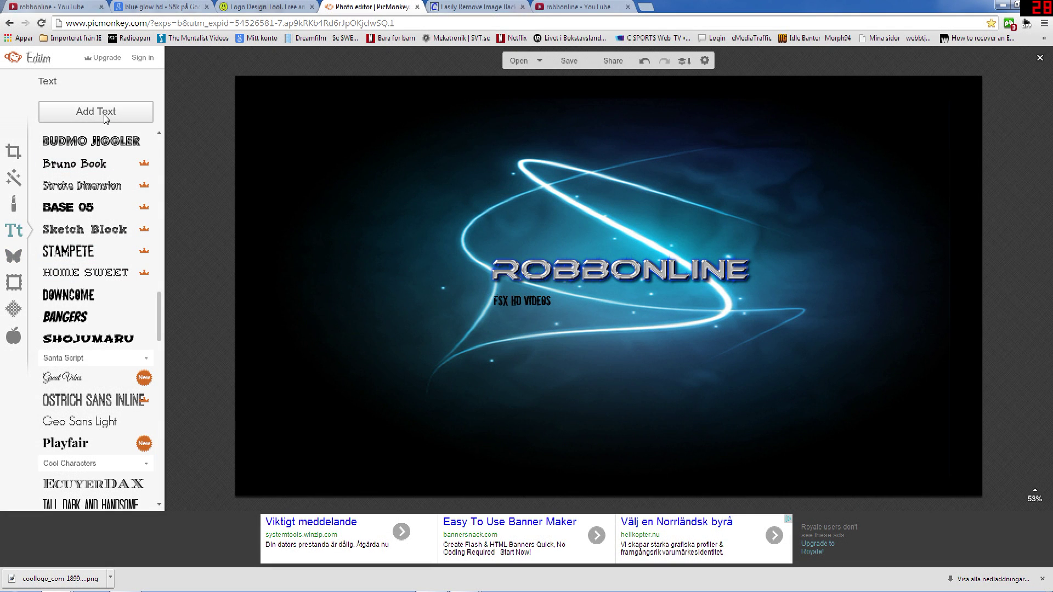
Add a text box above the logo, paste the channel's YouTube address, and size it to 28.
click(104, 119)
drag(656, 278, 648, 222)
click(649, 221)
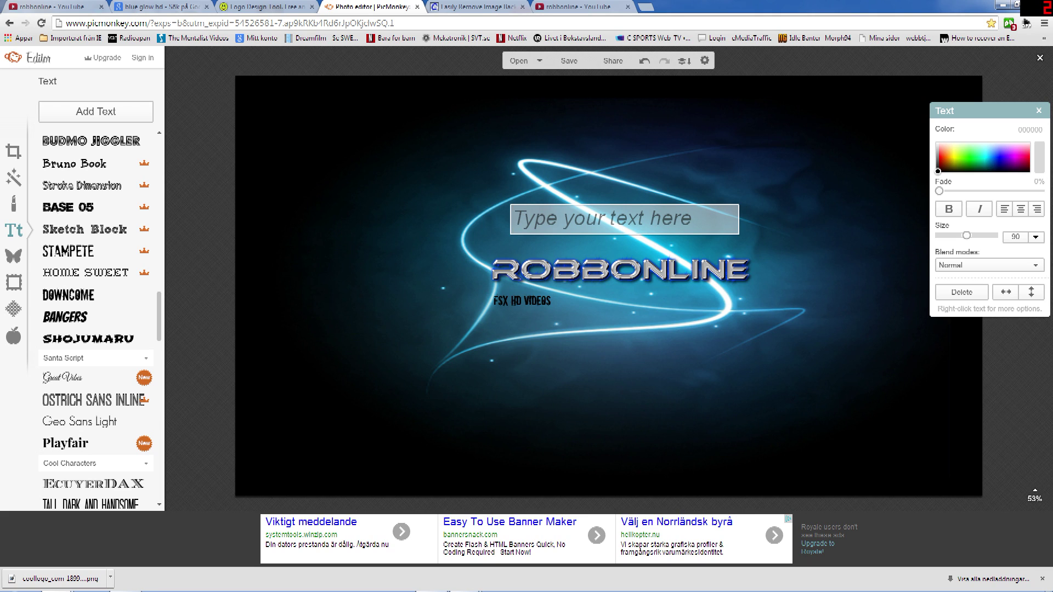
text(www.youtube.com/user/robbonline)
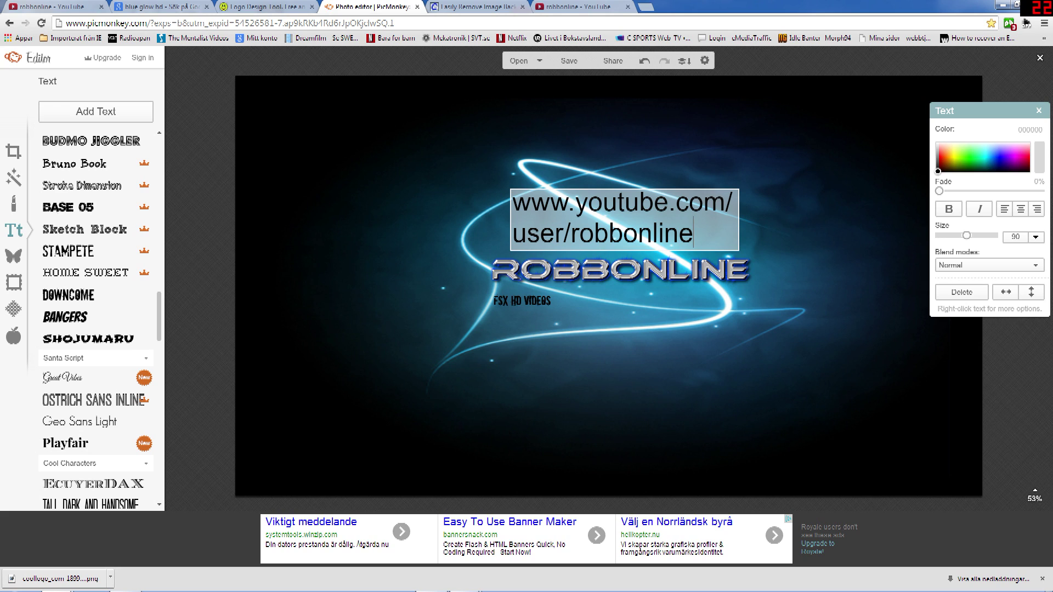
key(ctrl+a)
drag(962, 236, 945, 237)
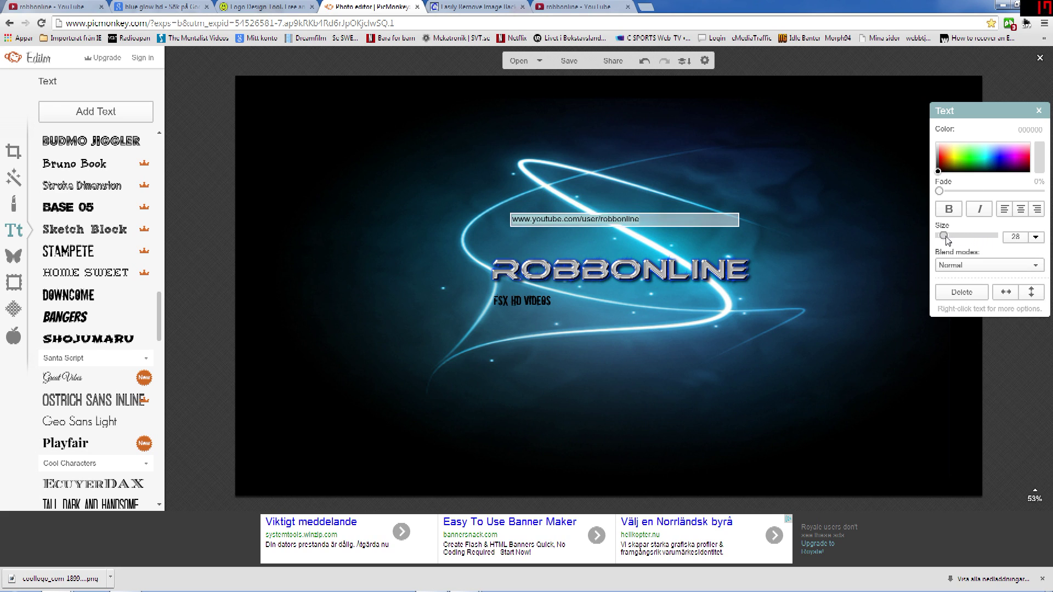
click(693, 212)
drag(727, 214, 820, 248)
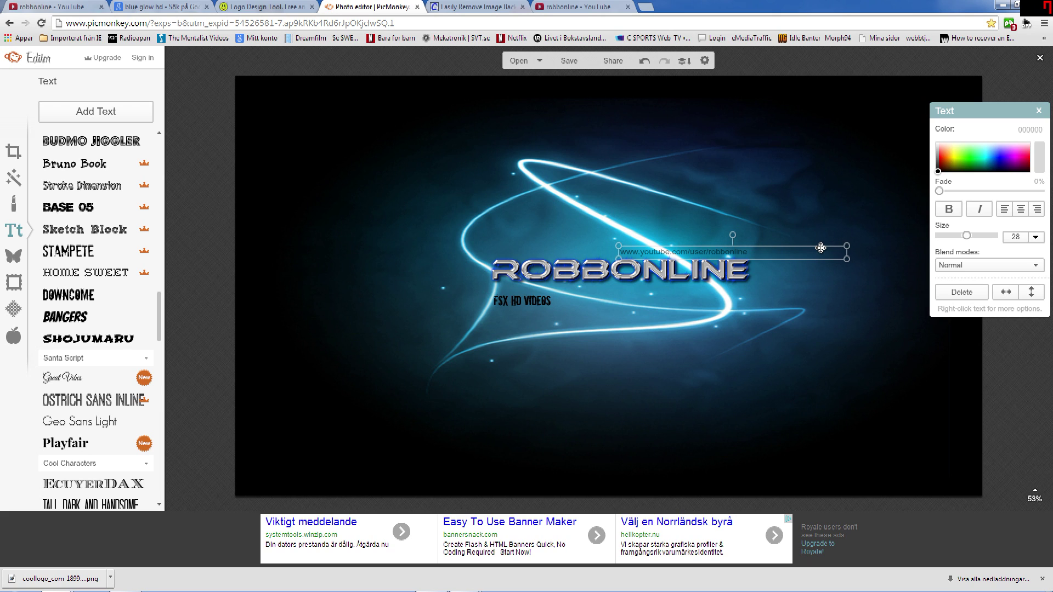
Color the address text white and move it to sit just above ROBBONLINE.
click(770, 374)
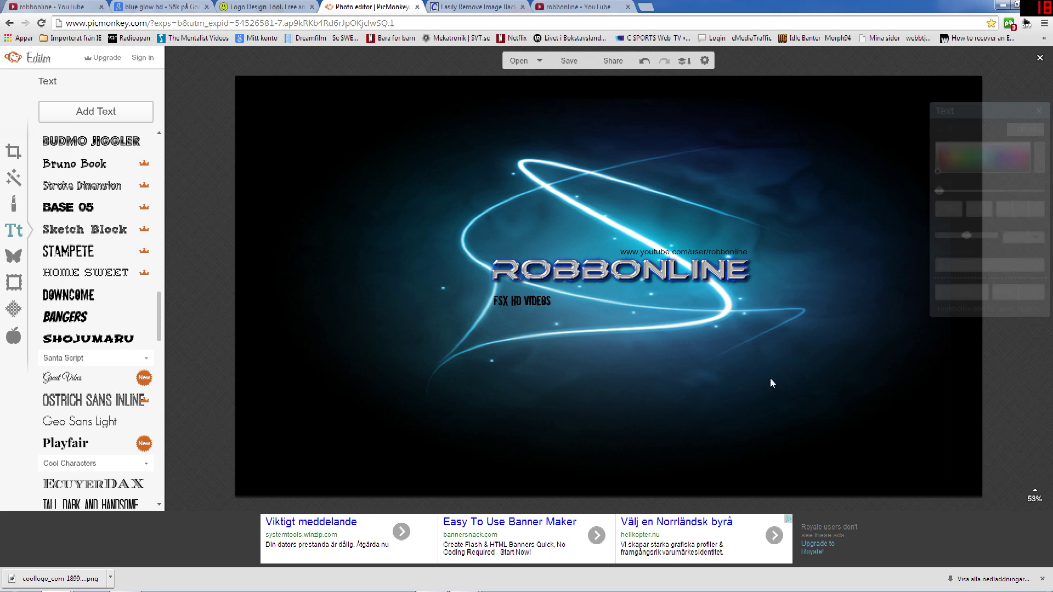
click(715, 253)
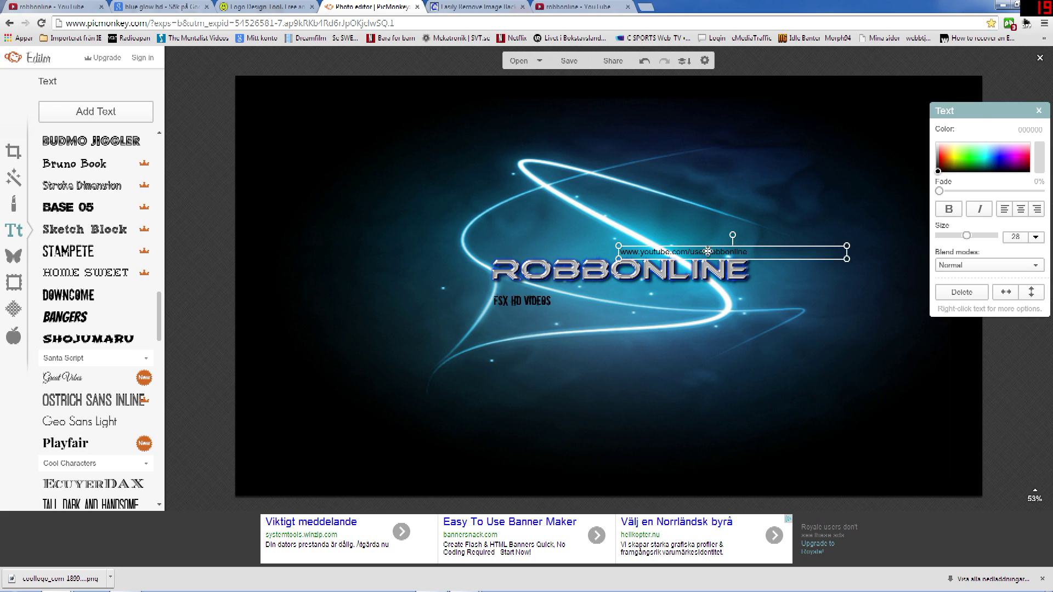
click(775, 255)
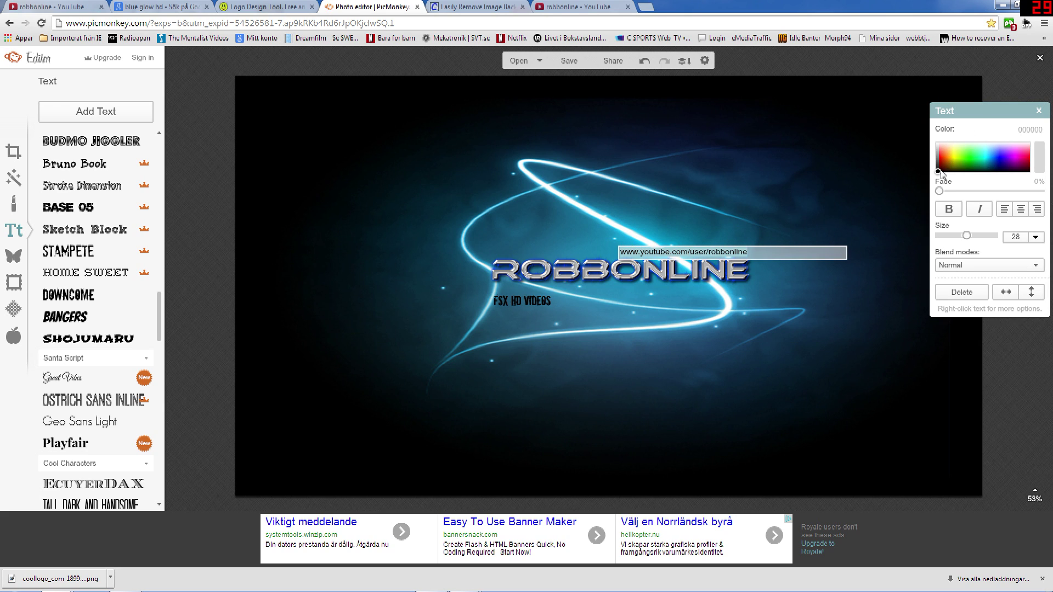
drag(937, 156, 935, 136)
click(771, 349)
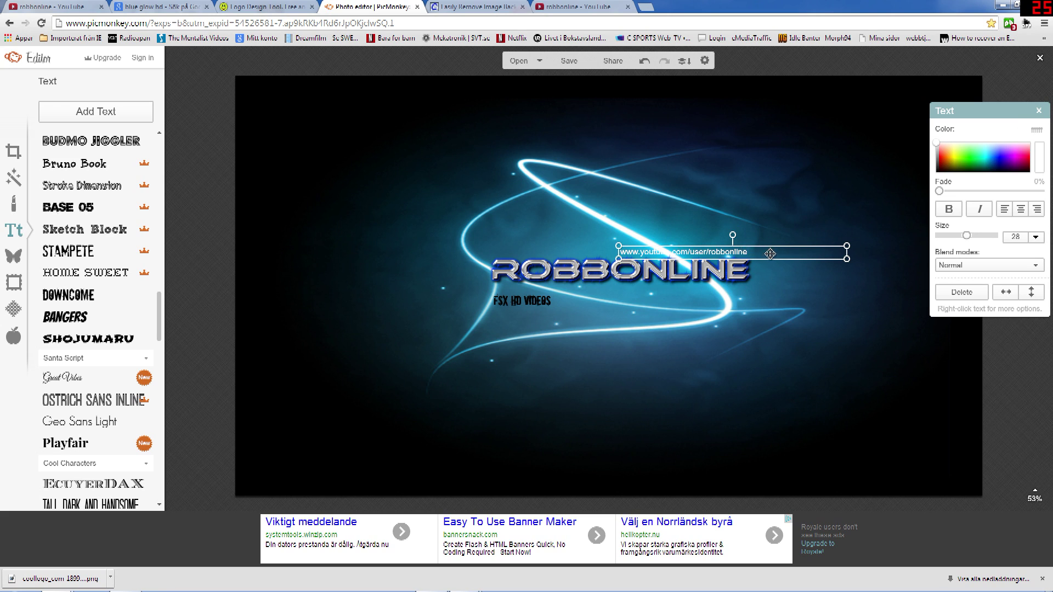
drag(715, 251, 647, 252)
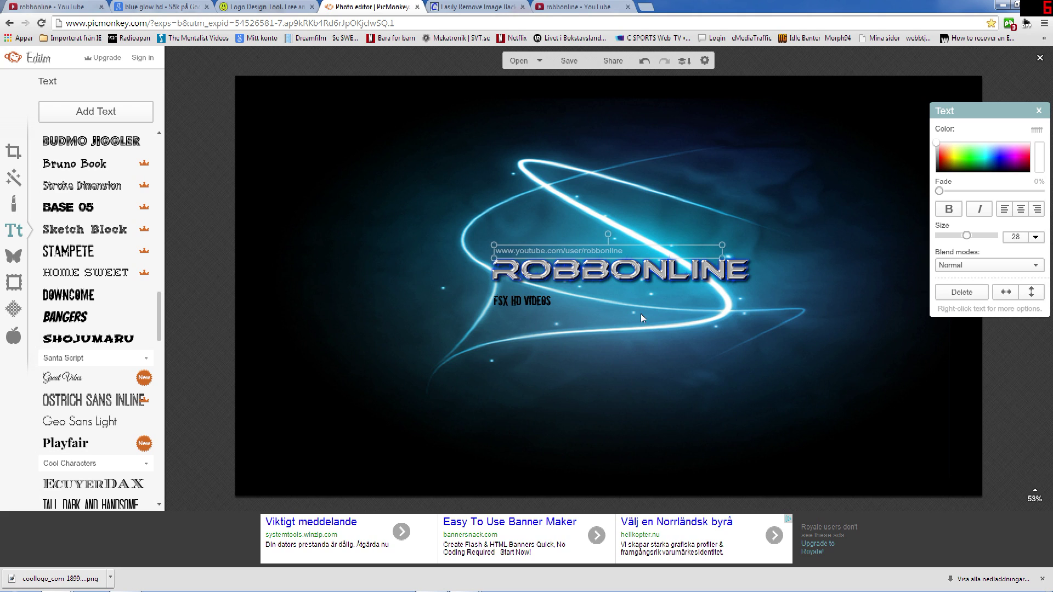
Shrink the address text to size 23.
click(649, 351)
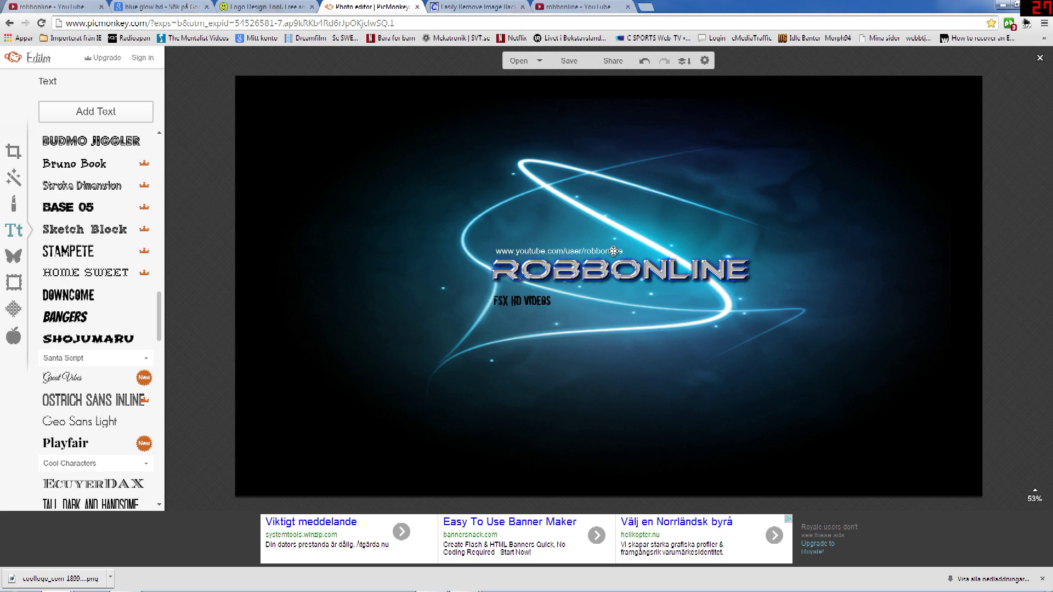
click(647, 255)
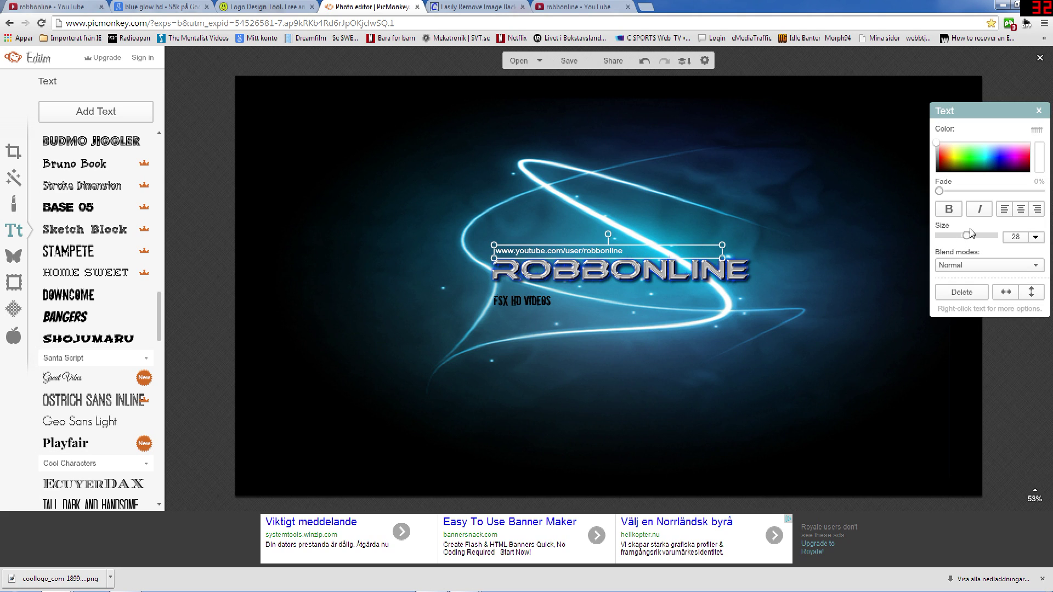
drag(968, 237, 965, 237)
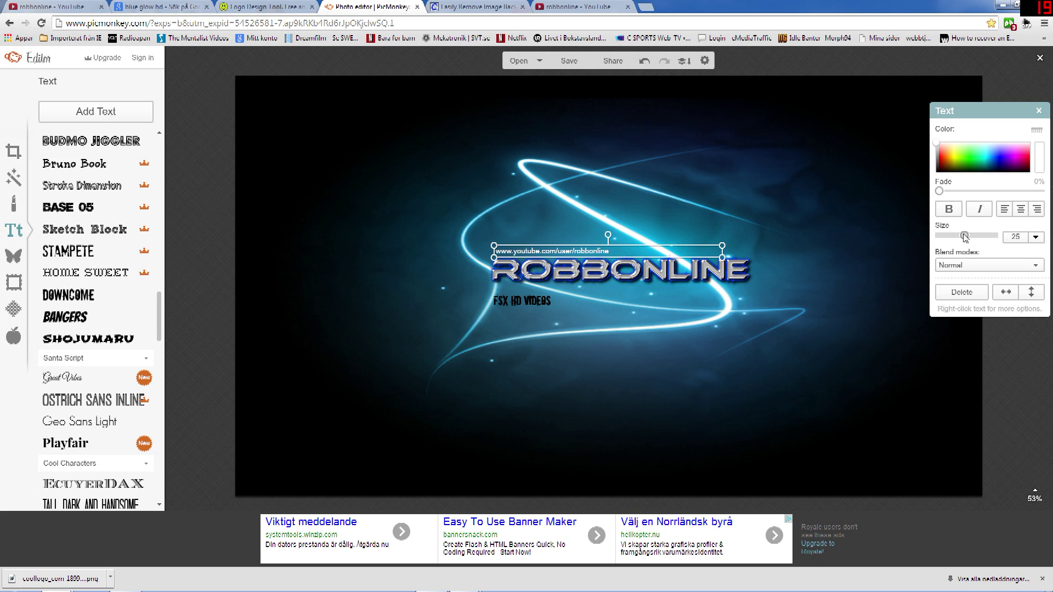
drag(965, 237, 964, 237)
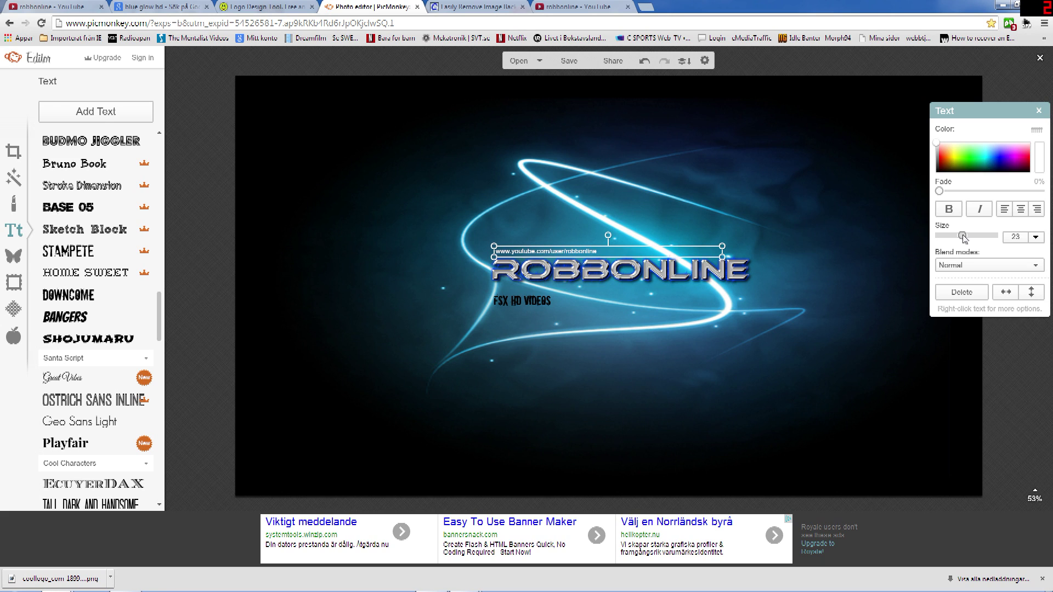
click(756, 363)
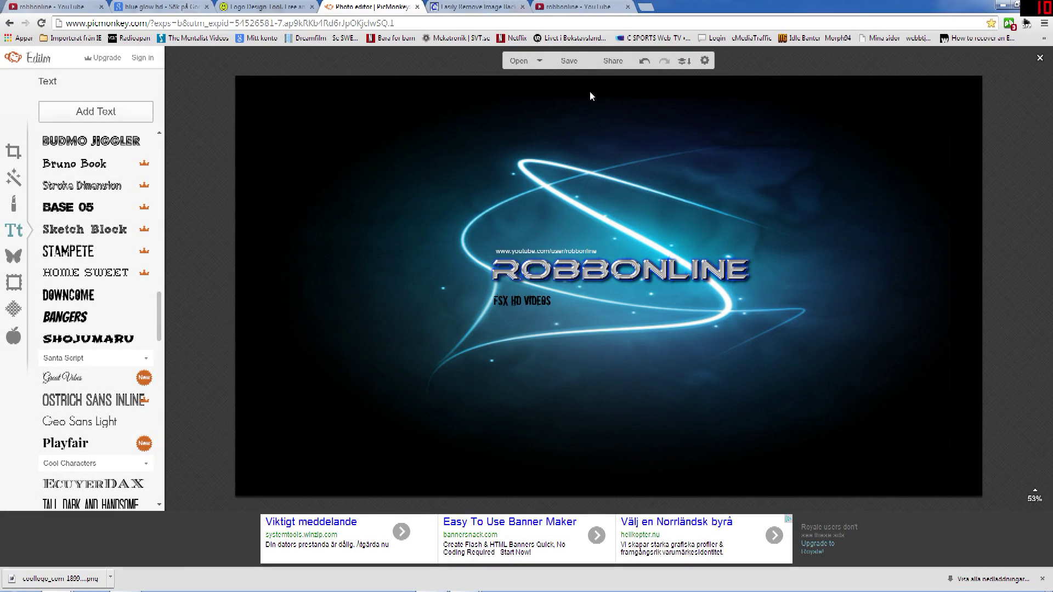
Save the banner at highest quality as JPEG file 'youtube_channel_picture1'.
click(571, 61)
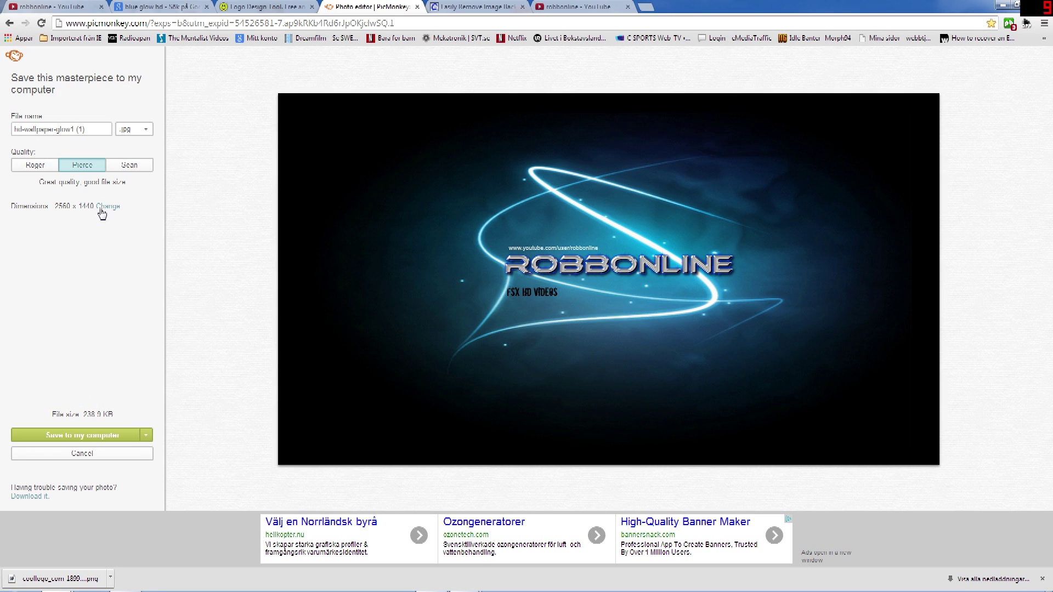
click(59, 132)
key(ctrl+a)
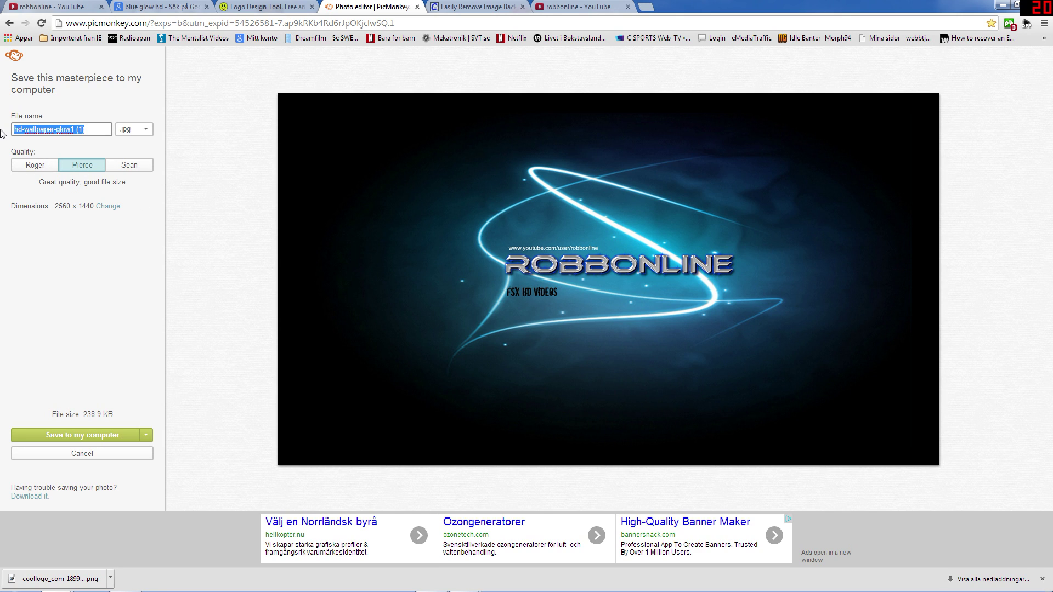
text(youtube_channel_picture1)
click(130, 165)
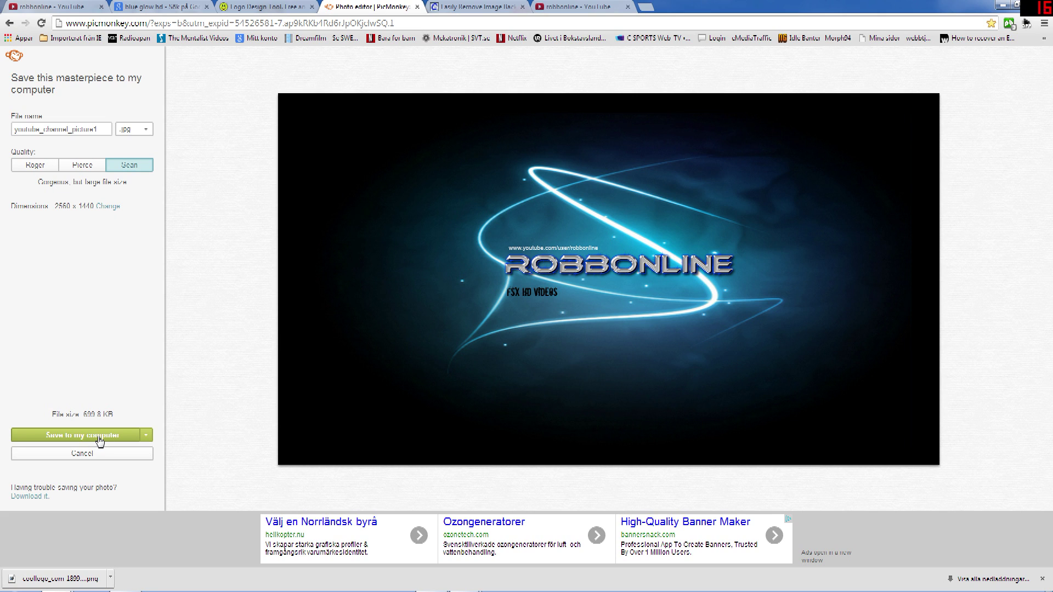
click(98, 440)
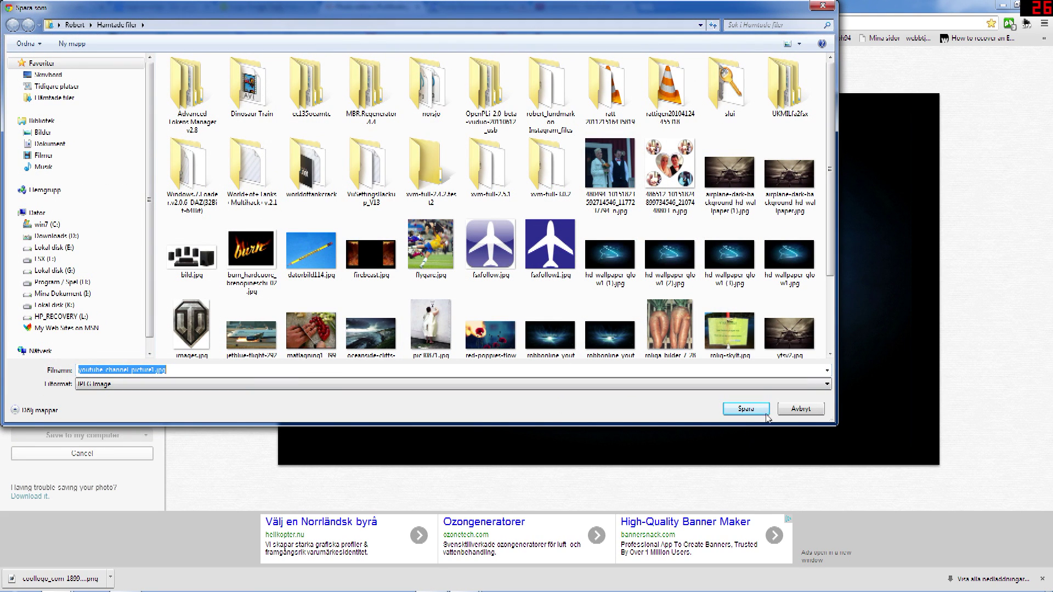
click(746, 410)
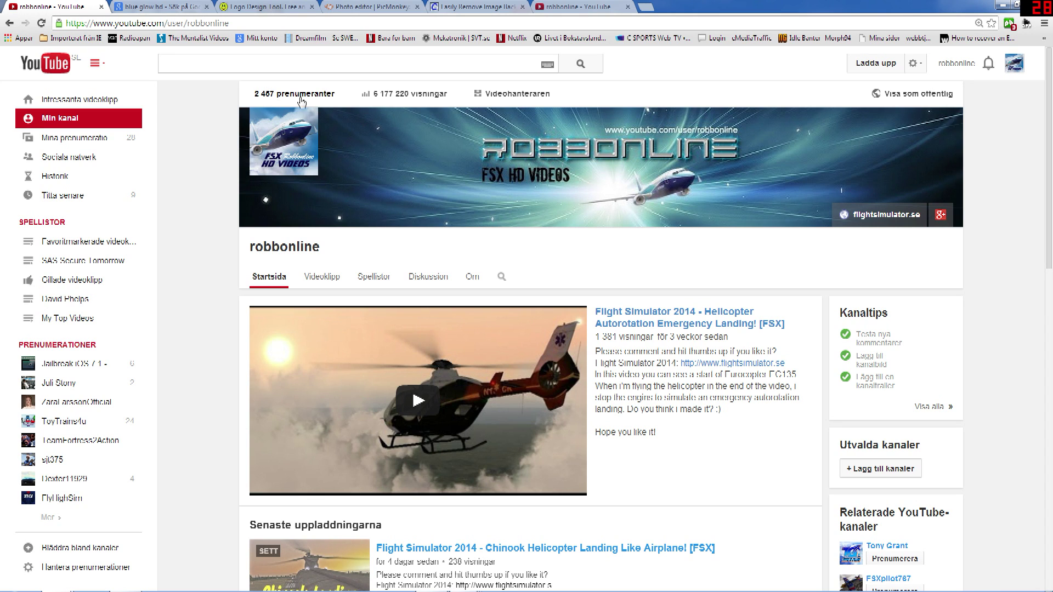
Review the channel's current banner, then switch to the Clipping Magic tab.
click(469, 8)
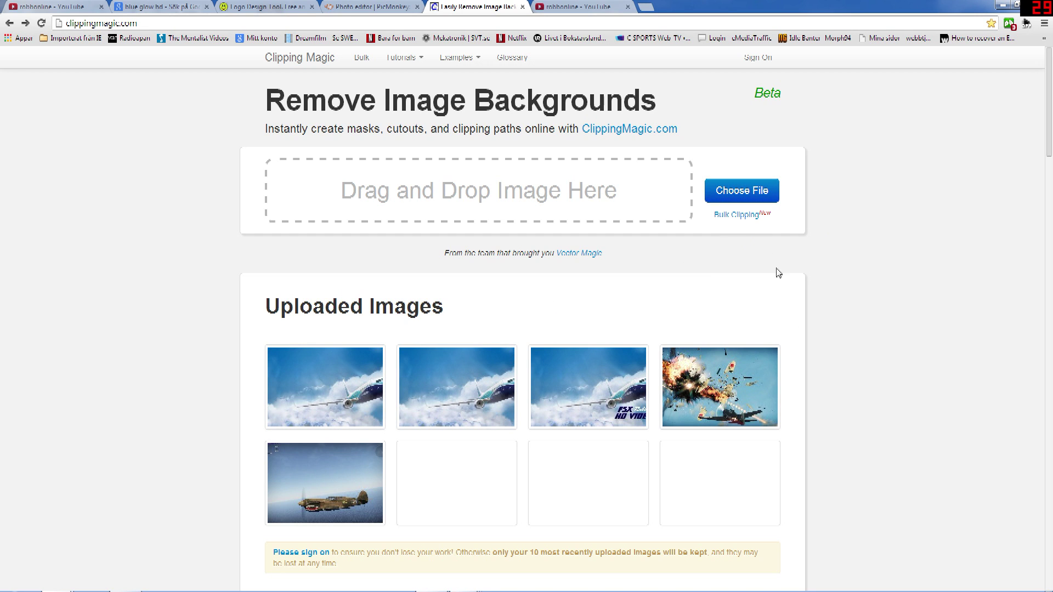
Open the airliner-over-clouds image and mark the sky and clouds around the plane for removal.
click(340, 399)
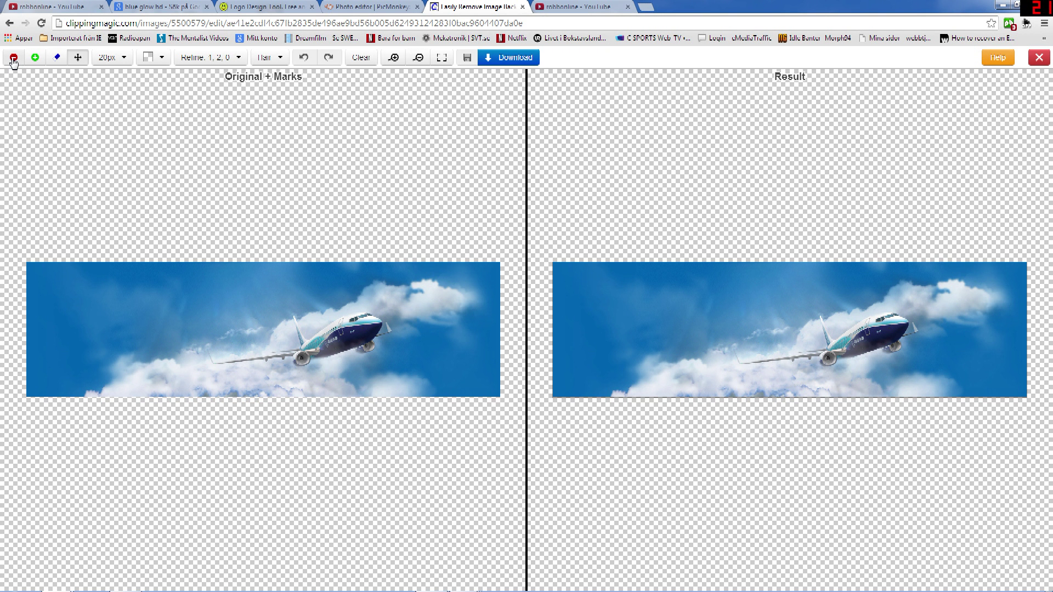
click(14, 58)
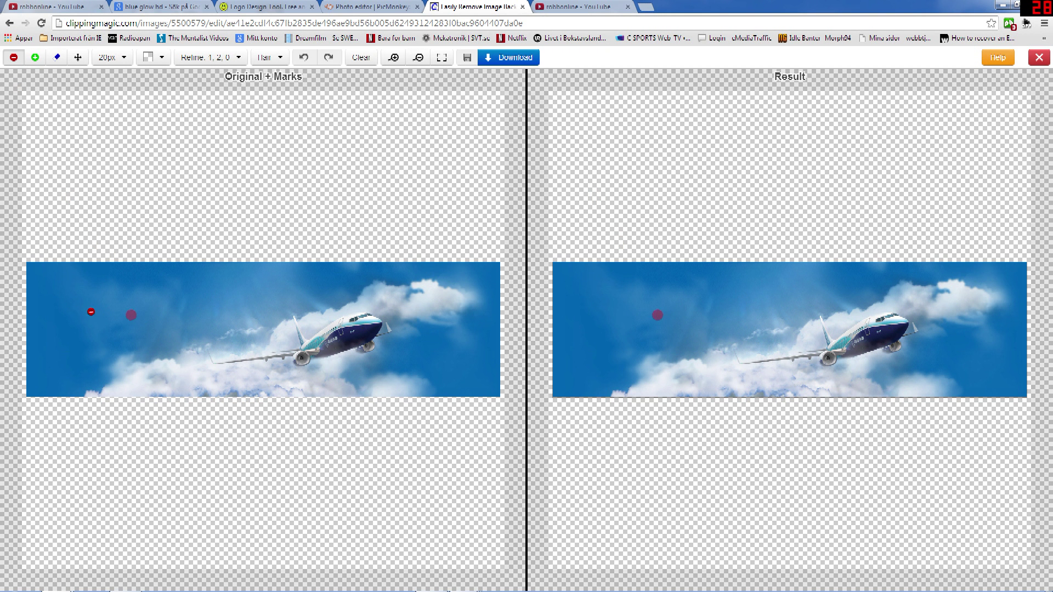
mouse_move(64, 358)
mouse_down()
mouse_move(142, 323)
mouse_move(275, 291)
mouse_up()
mouse_move(418, 386)
mouse_down()
mouse_move(454, 358)
mouse_move(466, 323)
mouse_up()
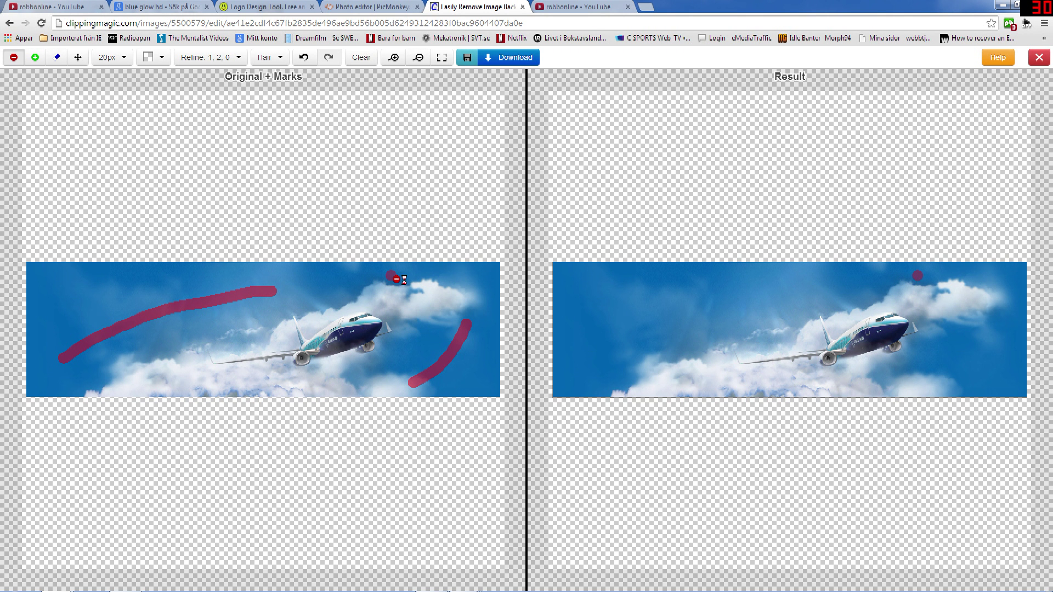
click(445, 279)
click(132, 383)
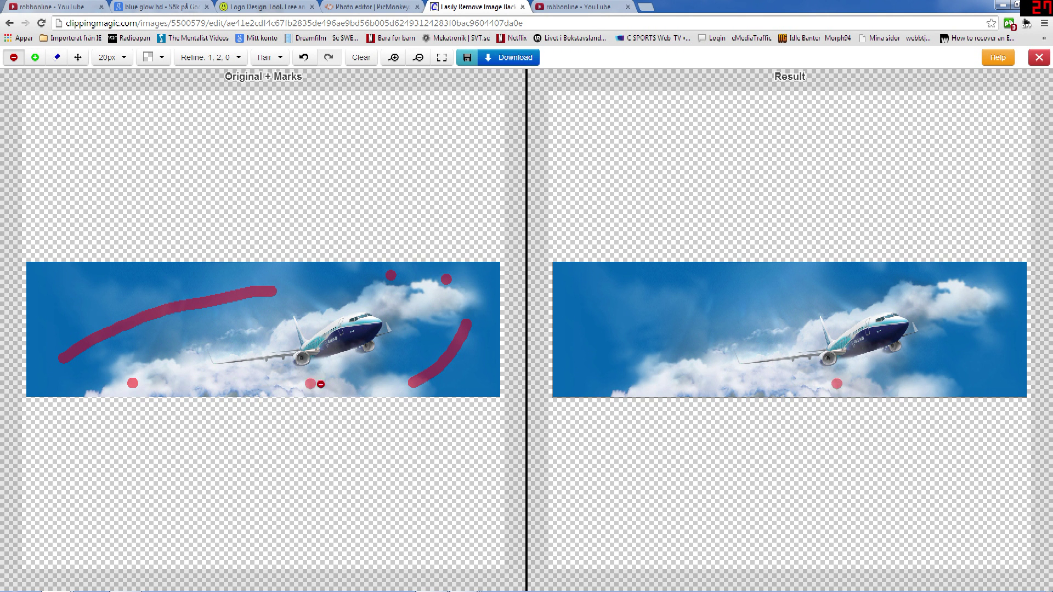
click(36, 60)
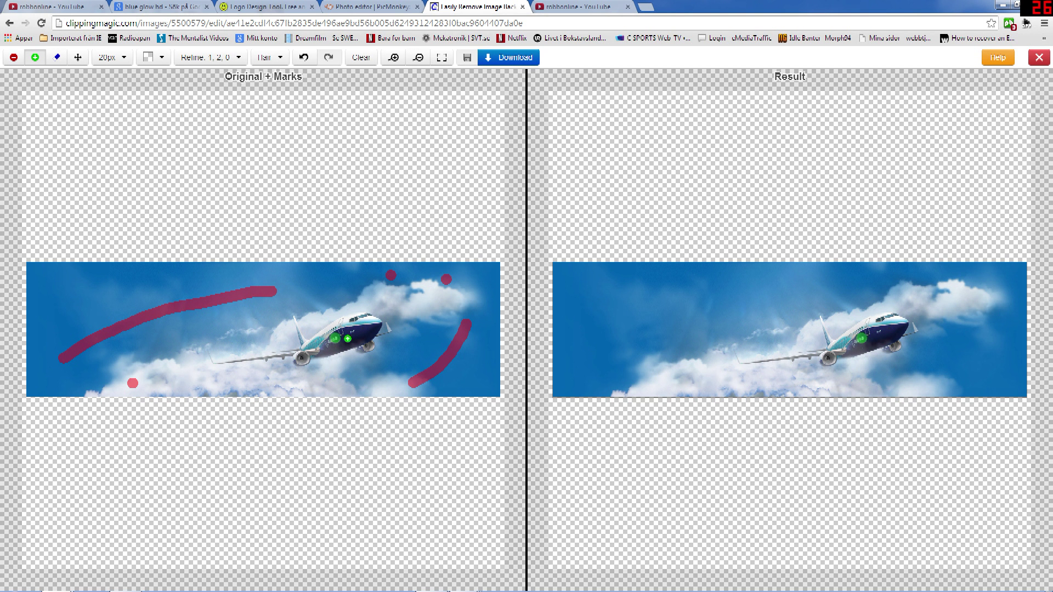
Mark the fuselage, engine hub and wing near the pylon to keep.
drag(371, 330, 337, 346)
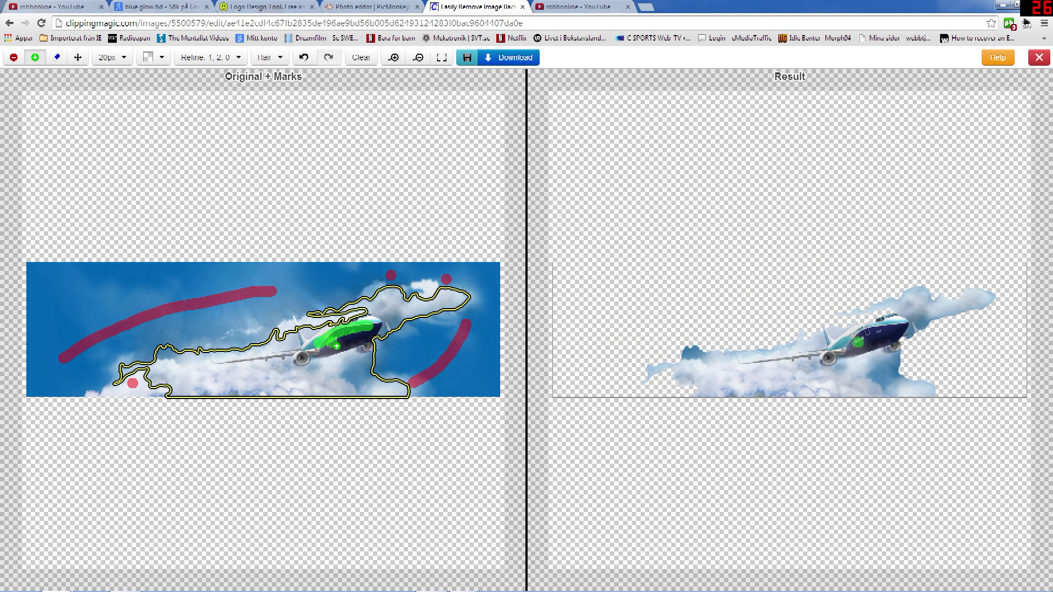
scroll(301, 366, up, 5)
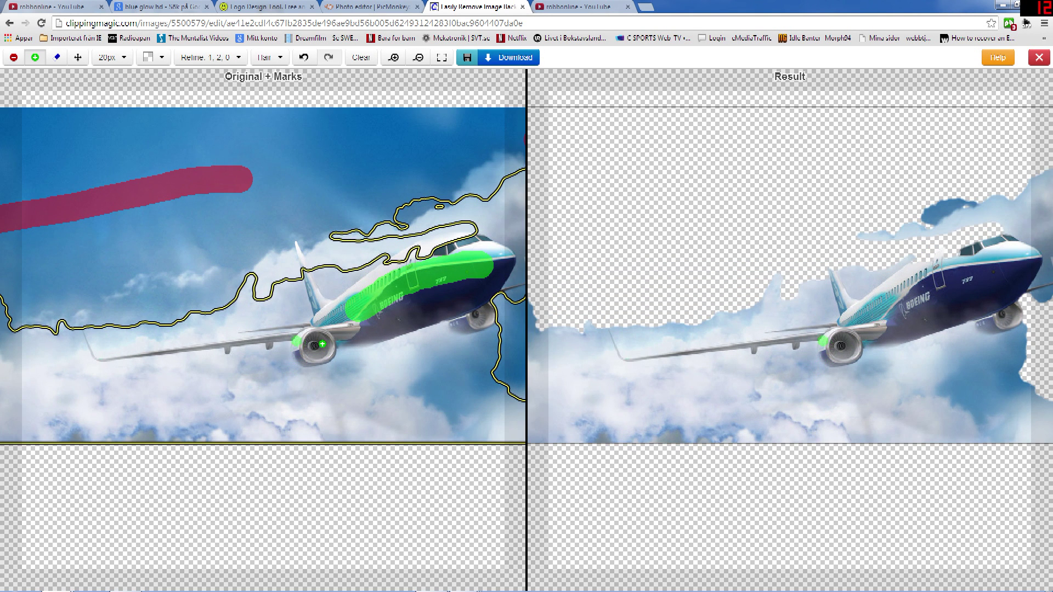
scroll(322, 344, up, 3)
mouse_move(310, 347)
mouse_down()
mouse_move(324, 353)
mouse_move(296, 340)
mouse_up()
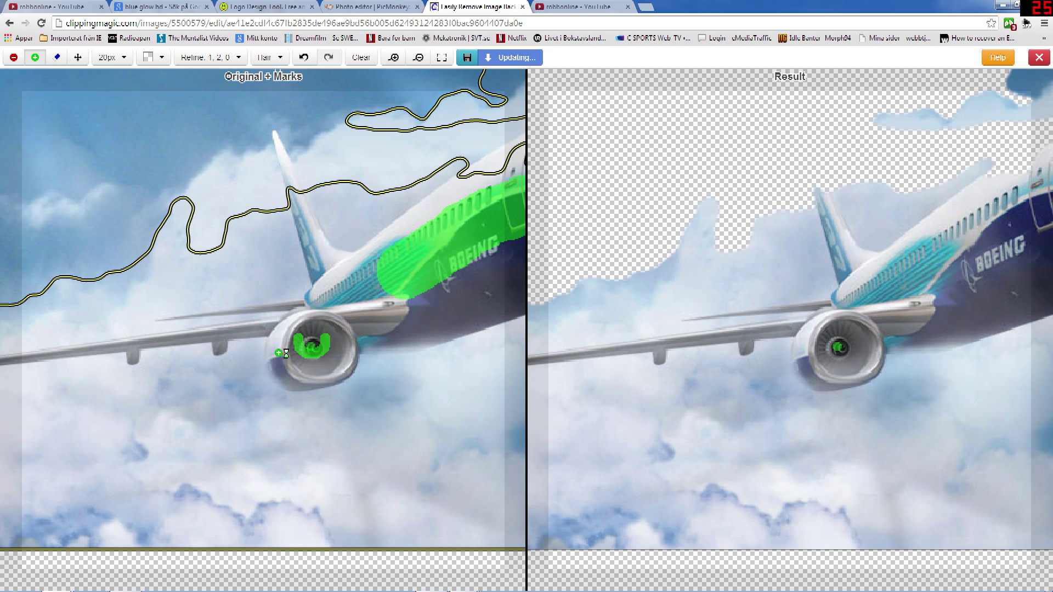
drag(204, 338, 219, 335)
scroll(159, 386, down, 4)
Mark the clouds below the plane, above the wing root, and around the nose and tail for removal.
key(r)
mouse_move(120, 400)
mouse_down()
mouse_move(288, 400)
mouse_move(340, 374)
mouse_up()
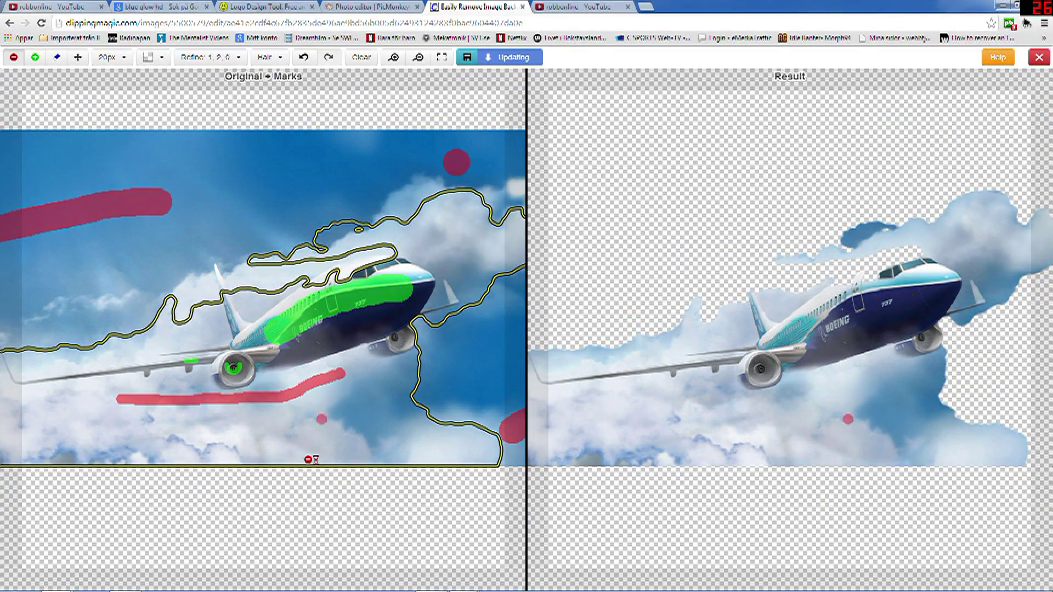
mouse_move(283, 274)
mouse_down()
mouse_move(264, 298)
mouse_move(411, 234)
mouse_up()
click(403, 371)
click(442, 316)
click(437, 299)
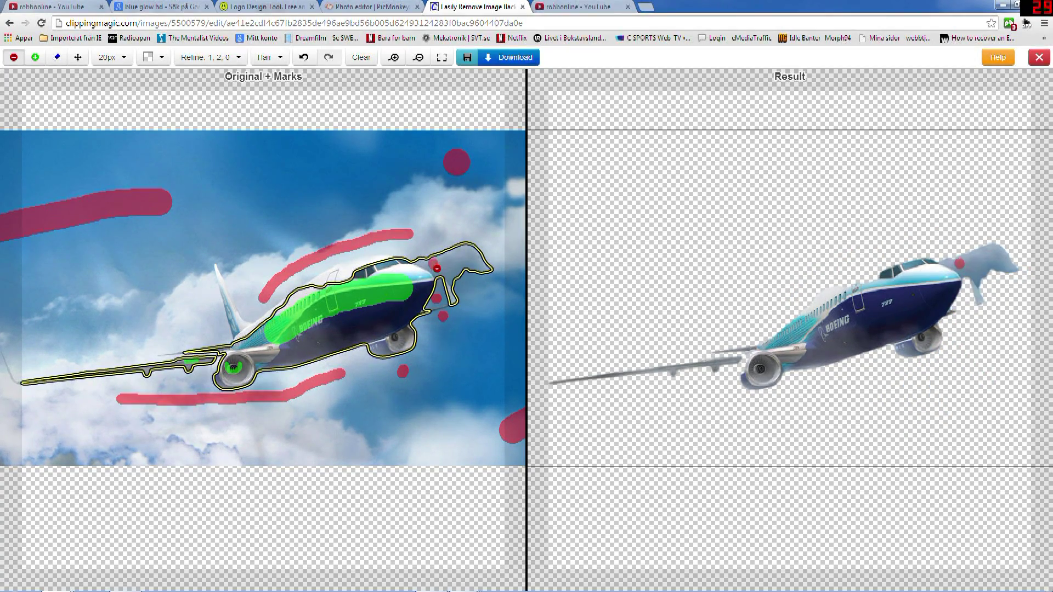
click(432, 264)
click(251, 307)
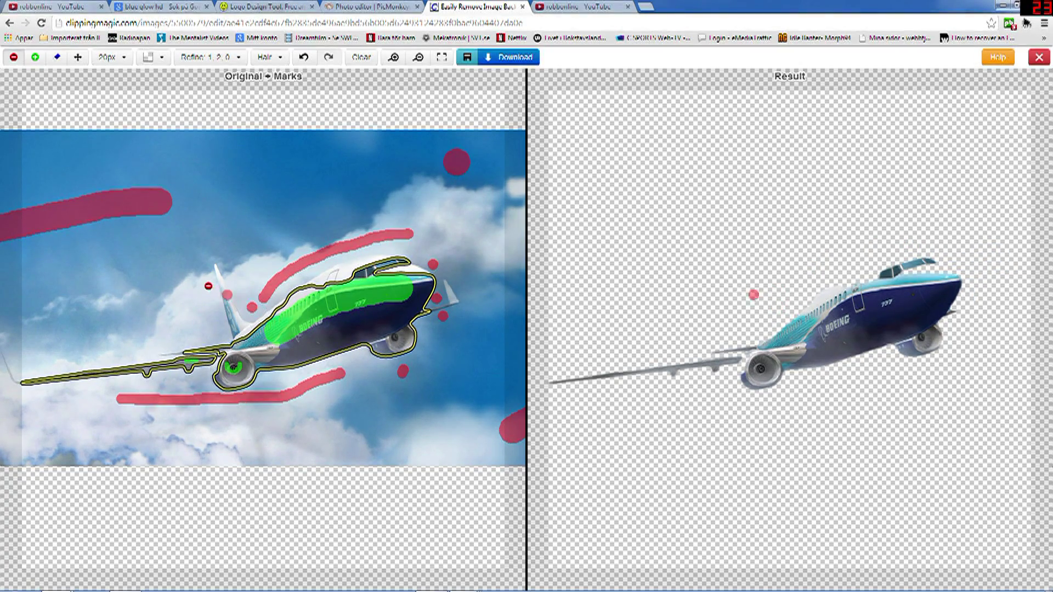
click(209, 243)
click(238, 263)
Mark the full tail fin to keep.
click(36, 57)
click(207, 281)
scroll(211, 280, up, 6)
drag(269, 258, 352, 485)
scroll(353, 484, down, 5)
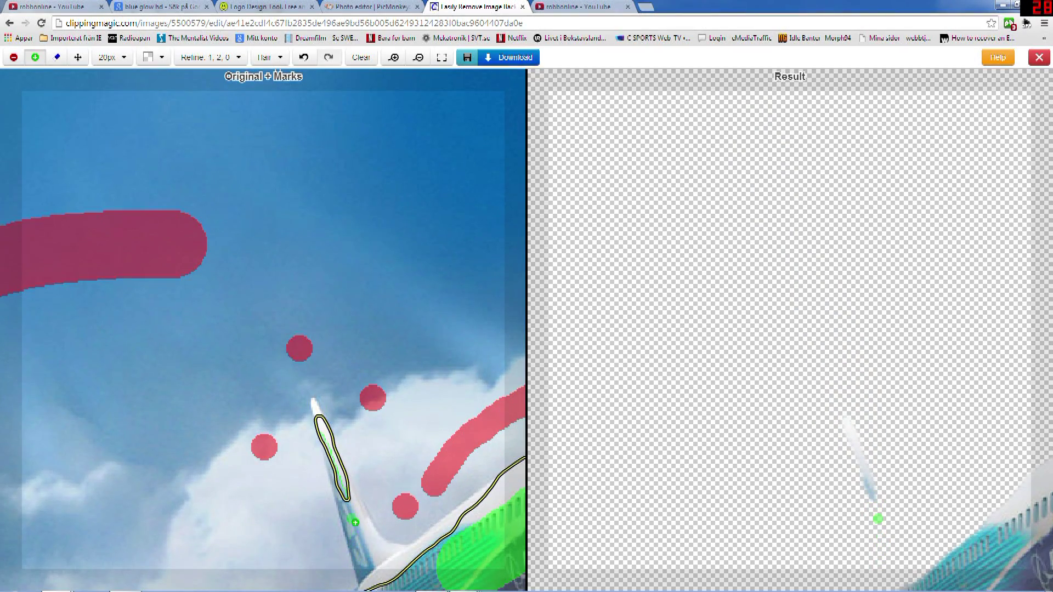
scroll(307, 411, up, 5)
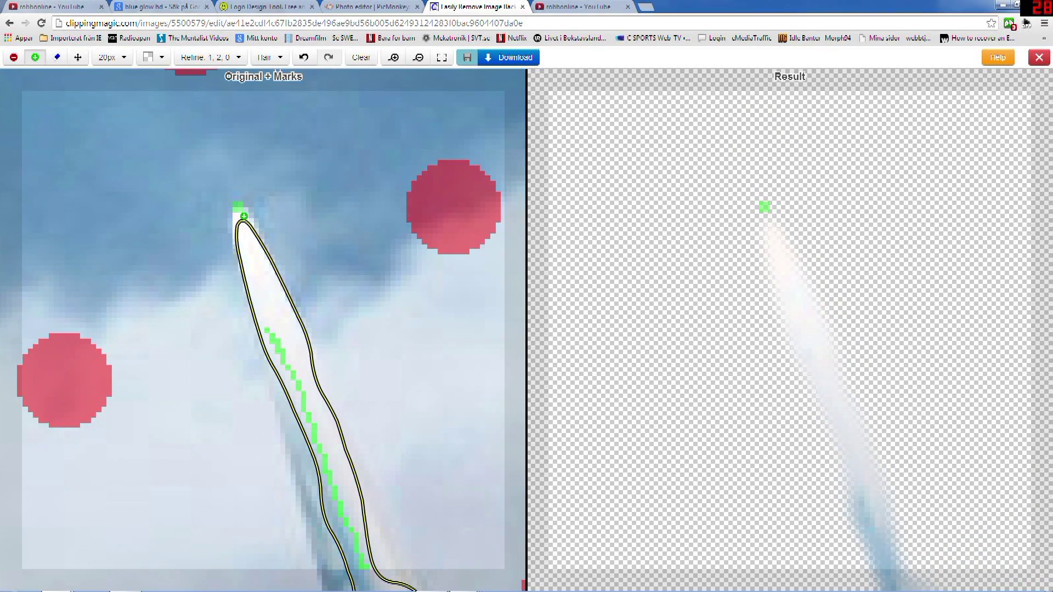
scroll(355, 511, down, 8)
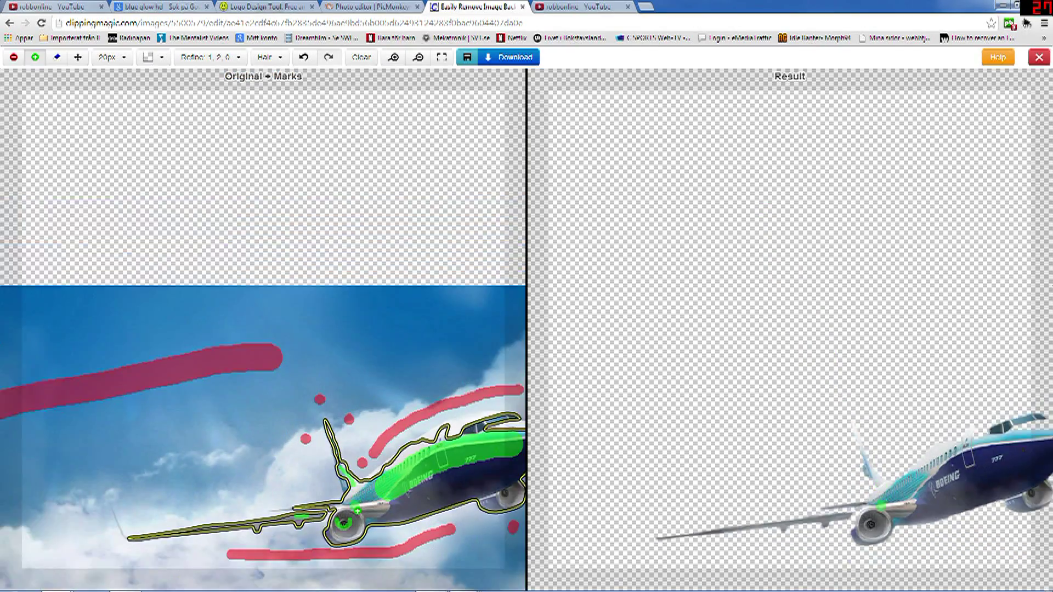
Mark the lower tail, tail tip, thin wing edge, nose and cockpit to keep.
scroll(357, 511, up, 4)
mouse_move(335, 458)
mouse_down()
mouse_move(326, 430)
mouse_move(352, 474)
mouse_move(312, 396)
mouse_move(281, 283)
mouse_up()
click(400, 461)
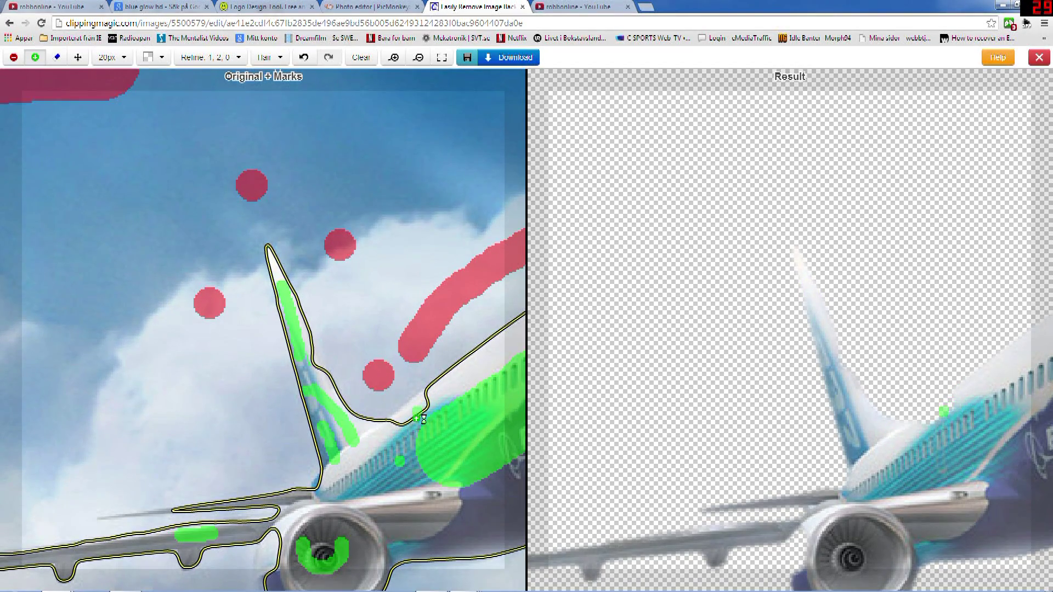
scroll(329, 406, down, 3)
scroll(191, 387, up, 7)
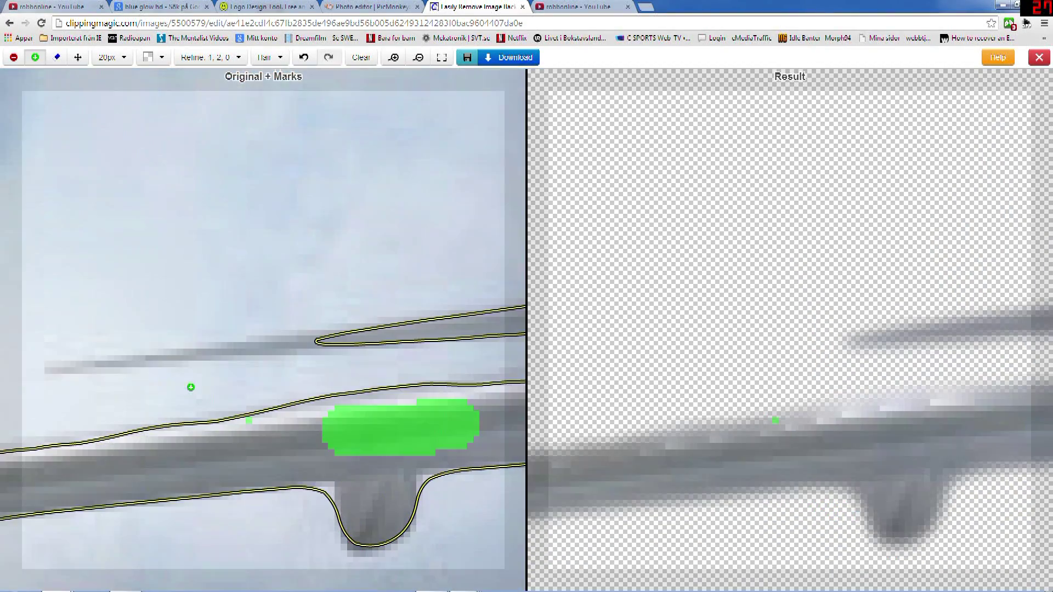
drag(59, 372, 320, 346)
scroll(402, 415, down, 4)
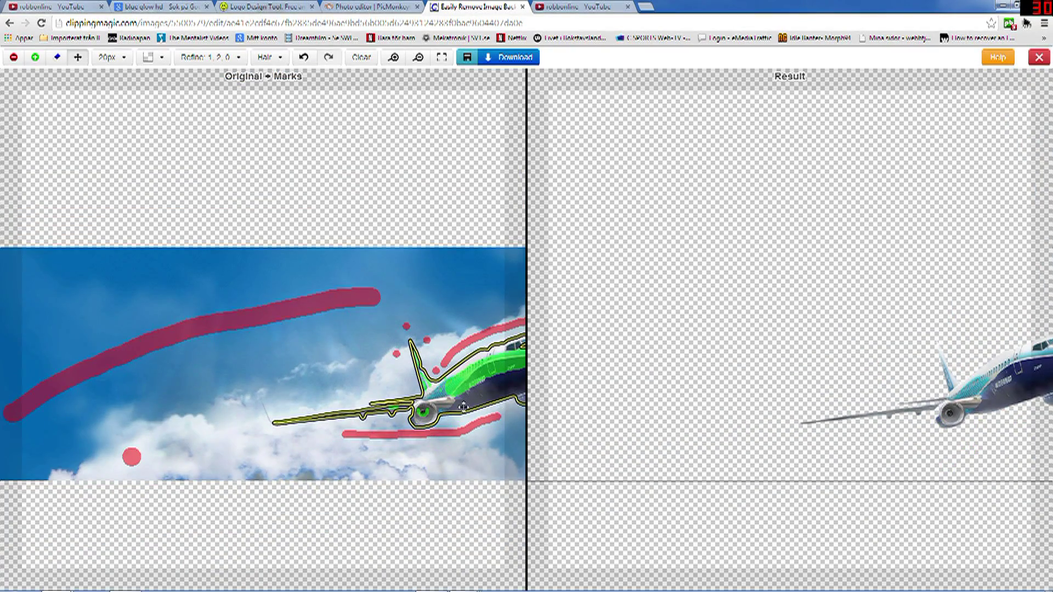
scroll(396, 241, up, 5)
mouse_move(335, 237)
mouse_down()
mouse_move(470, 229)
mouse_move(477, 244)
mouse_move(459, 328)
mouse_up()
Mark the sky at the nose tip for removal.
key(r)
scroll(452, 354, up, 5)
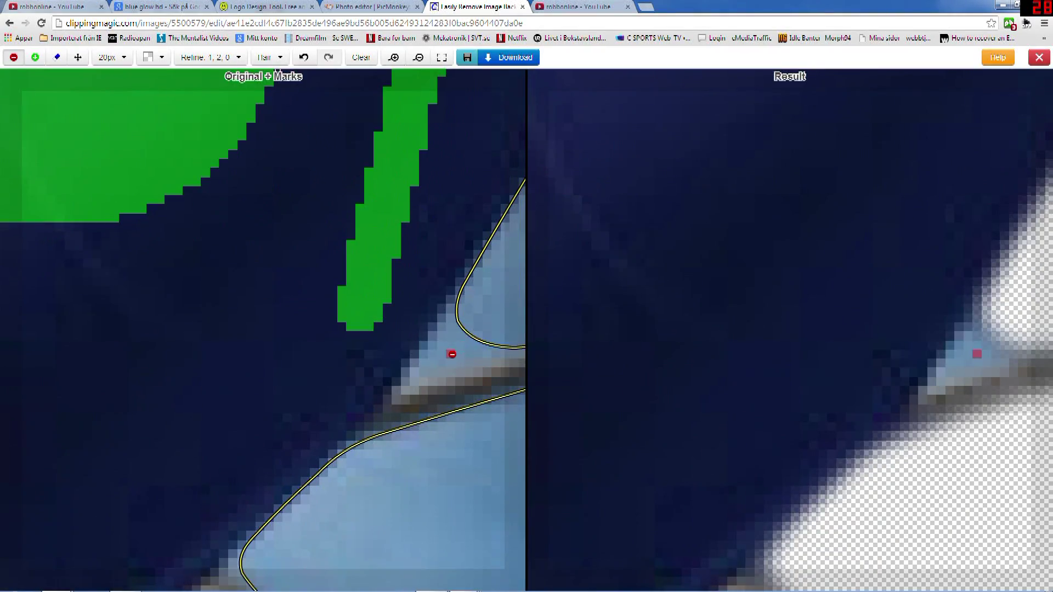
click(452, 354)
scroll(463, 341, down, 5)
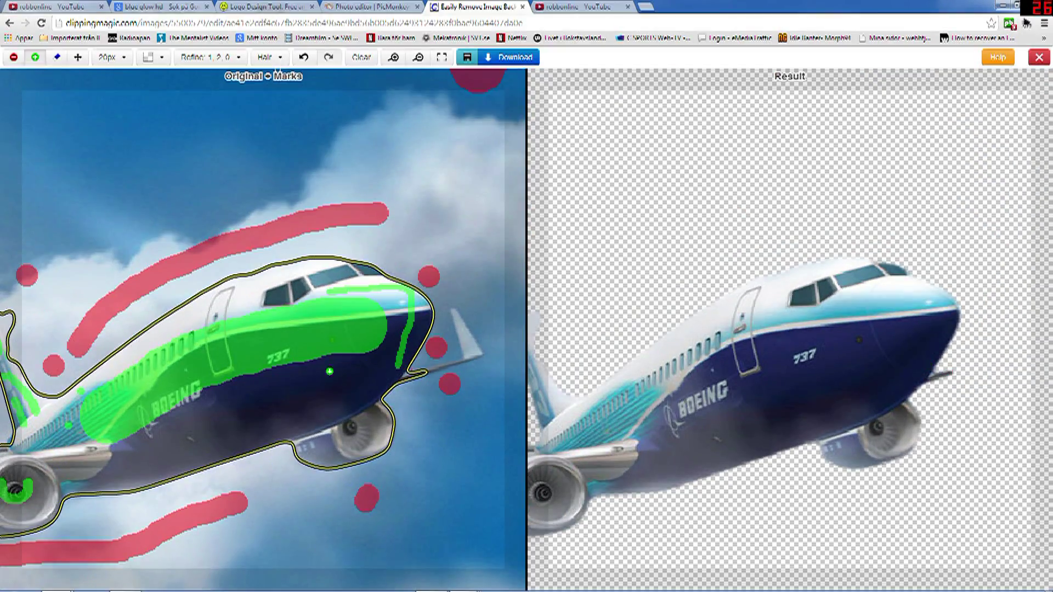
scroll(472, 357, up, 6)
Keep the winglet tip and remove the sky along its outer edge.
key(g)
mouse_move(147, 442)
mouse_down()
mouse_move(397, 375)
mouse_move(414, 319)
mouse_move(373, 235)
mouse_up()
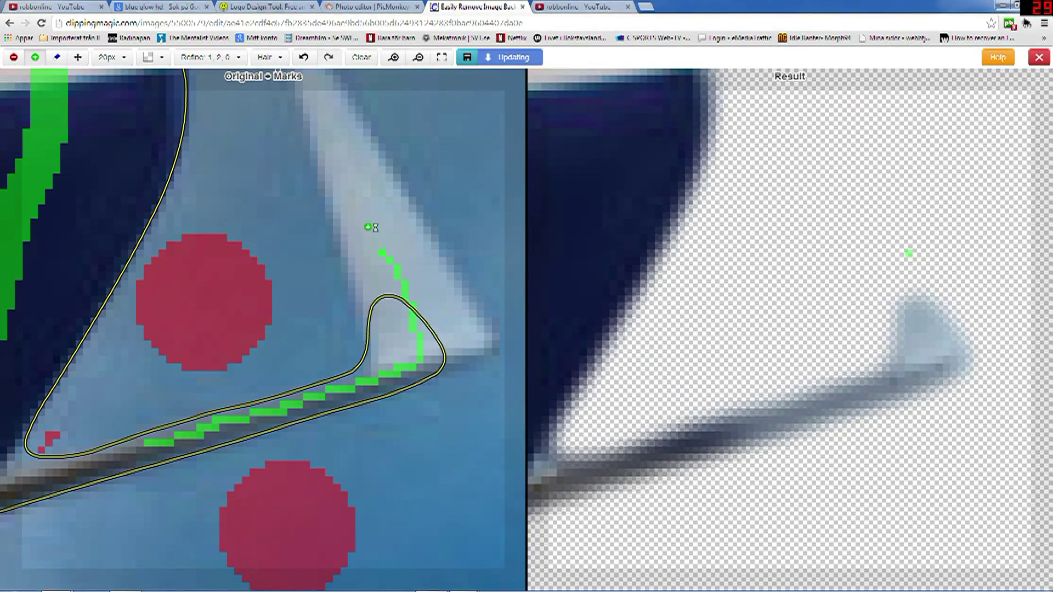
scroll(373, 235, down, 5)
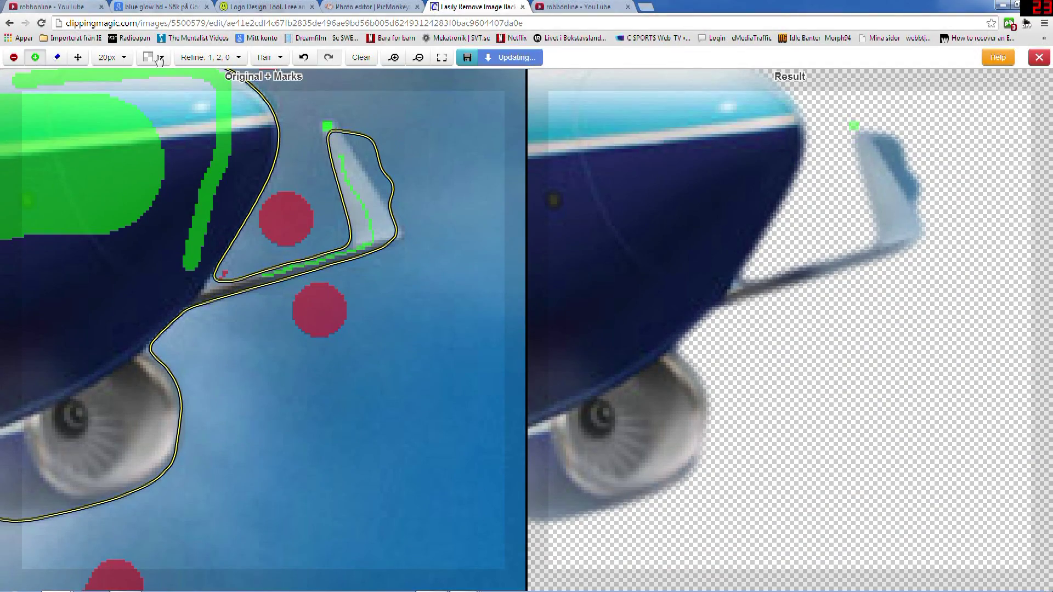
key(r)
drag(347, 124, 389, 175)
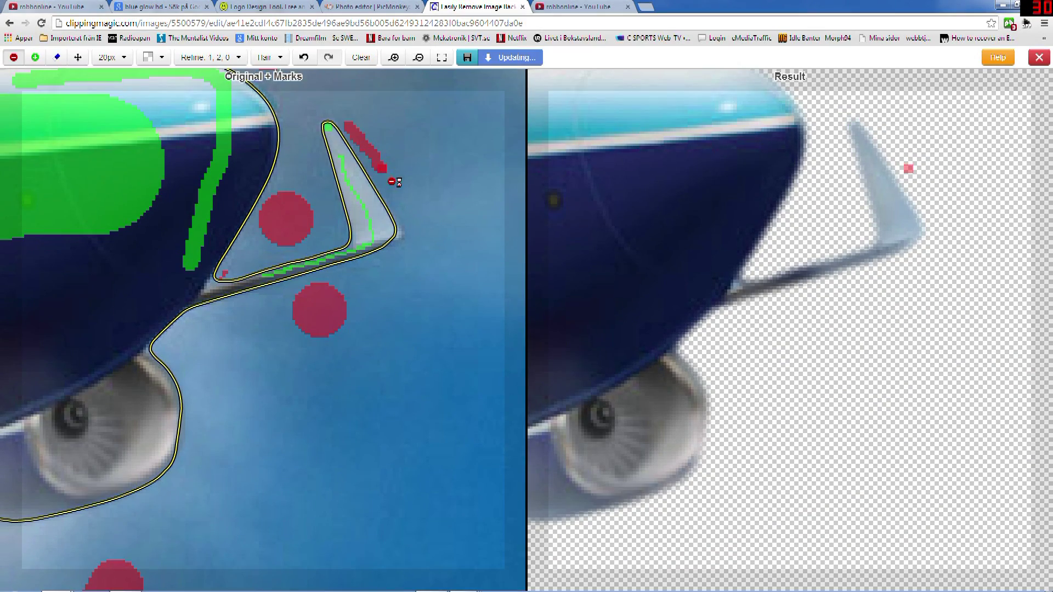
scroll(389, 176, down, 6)
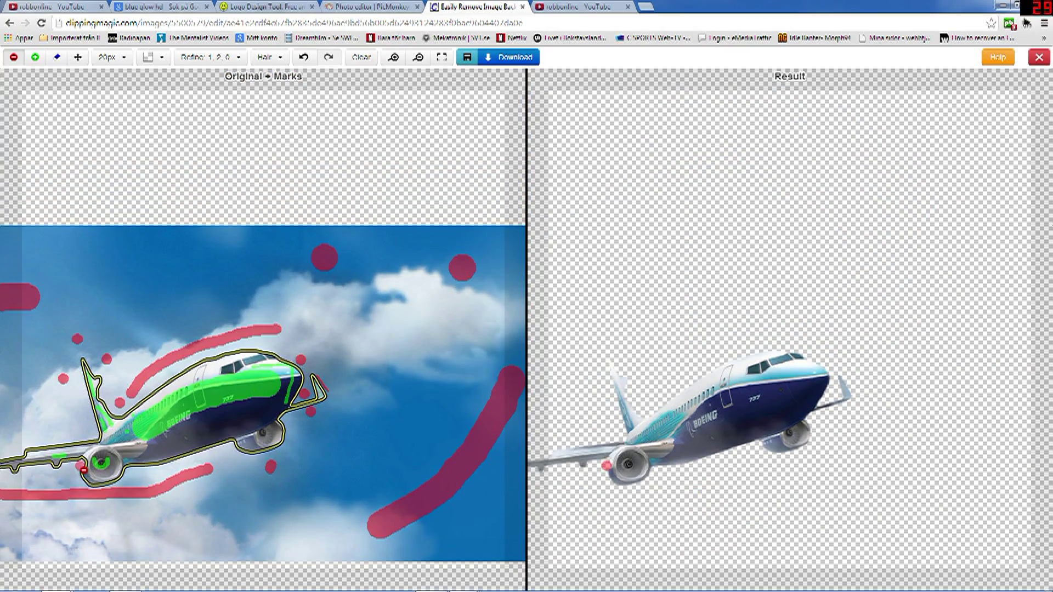
scroll(83, 470, up, 6)
Keep the area beside the engine and remove the sky left of the engine.
key(g)
mouse_move(109, 273)
mouse_down()
mouse_move(102, 401)
mouse_move(126, 508)
mouse_move(180, 541)
mouse_up()
scroll(570, 346, down, 6)
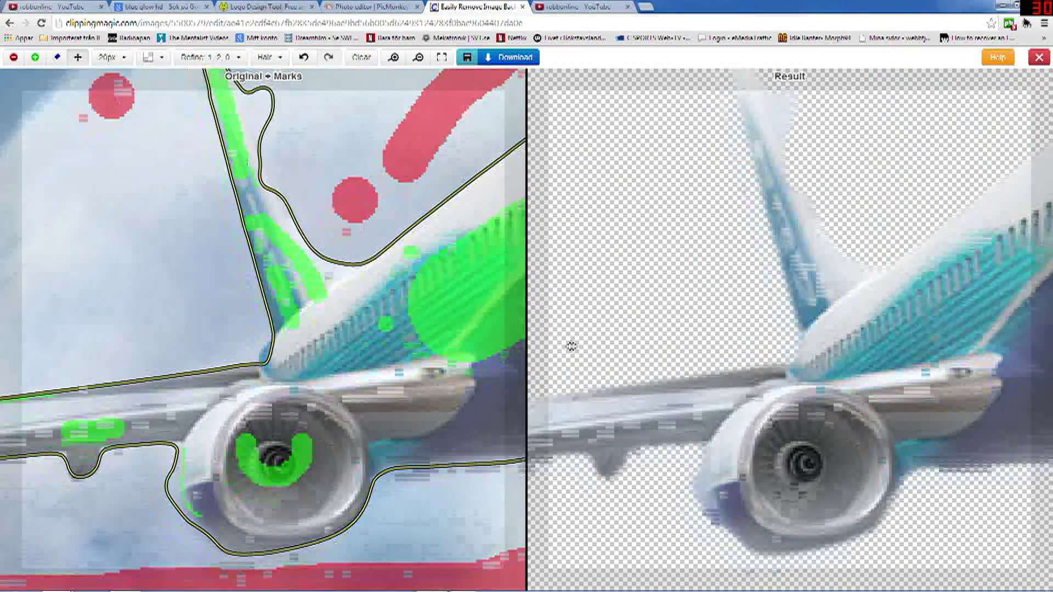
scroll(571, 346, down, 3)
click(277, 307)
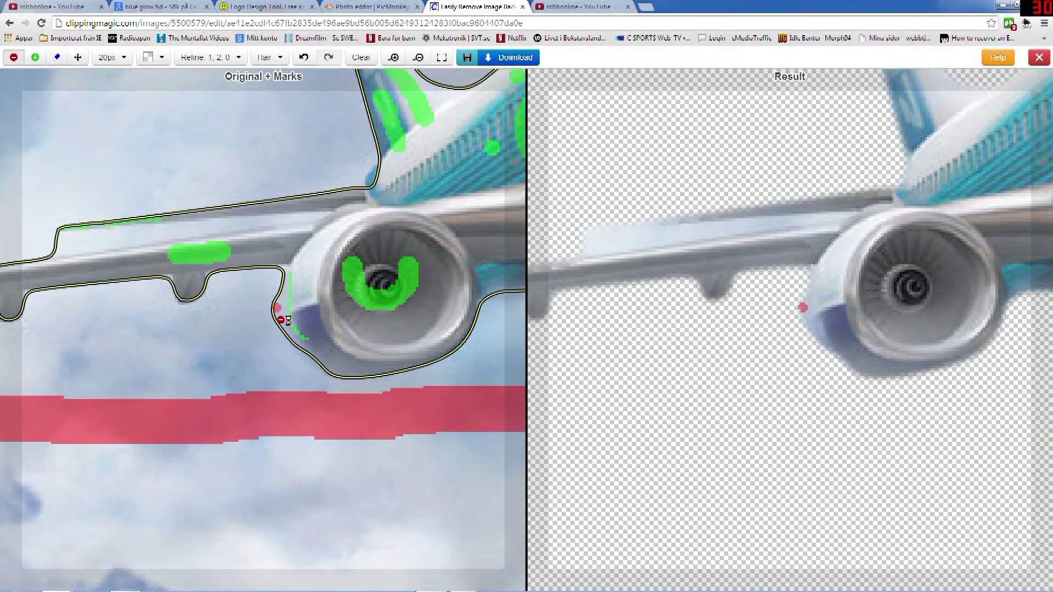
click(286, 342)
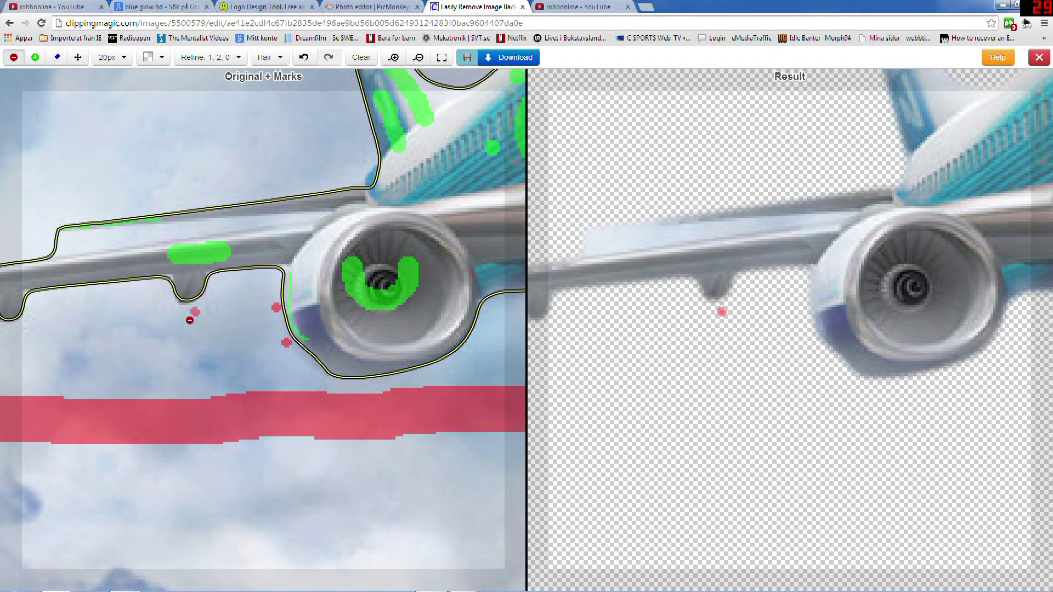
scroll(193, 313, up, 1)
scroll(181, 329, down, 3)
scroll(170, 340, up, 5)
scroll(170, 341, up, 1)
Remove the sky above the wing and keep the whole wing and its edge.
drag(97, 193, 451, 158)
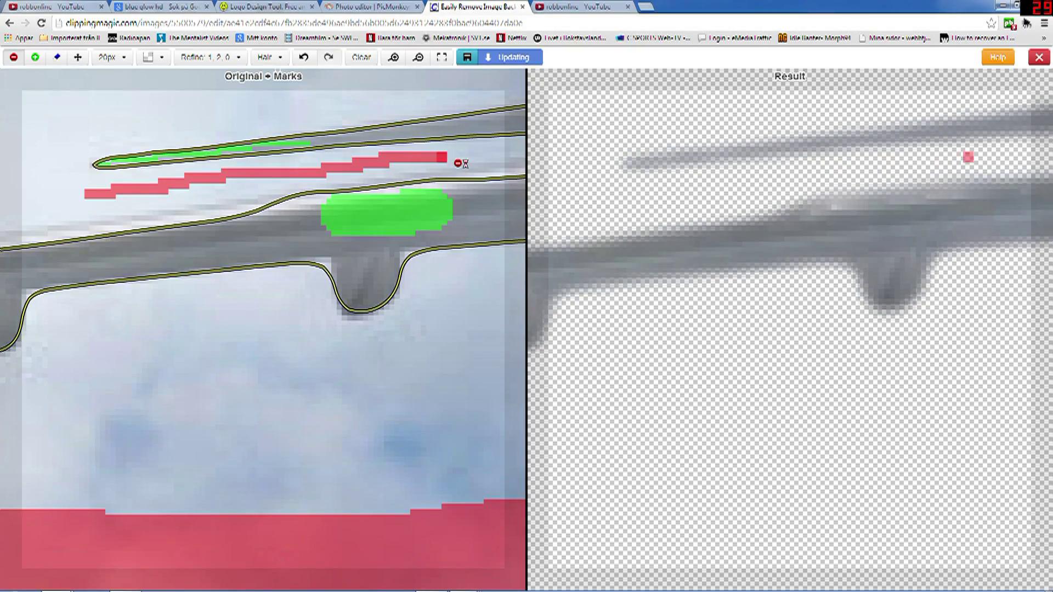
key(space)
drag(48, 233, 381, 189)
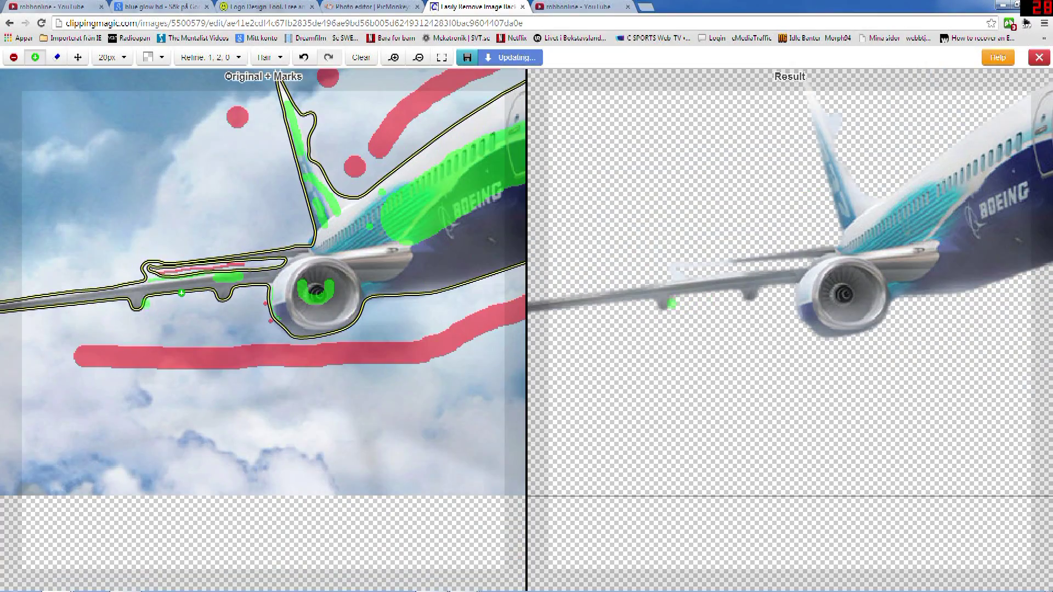
click(137, 271)
click(149, 271)
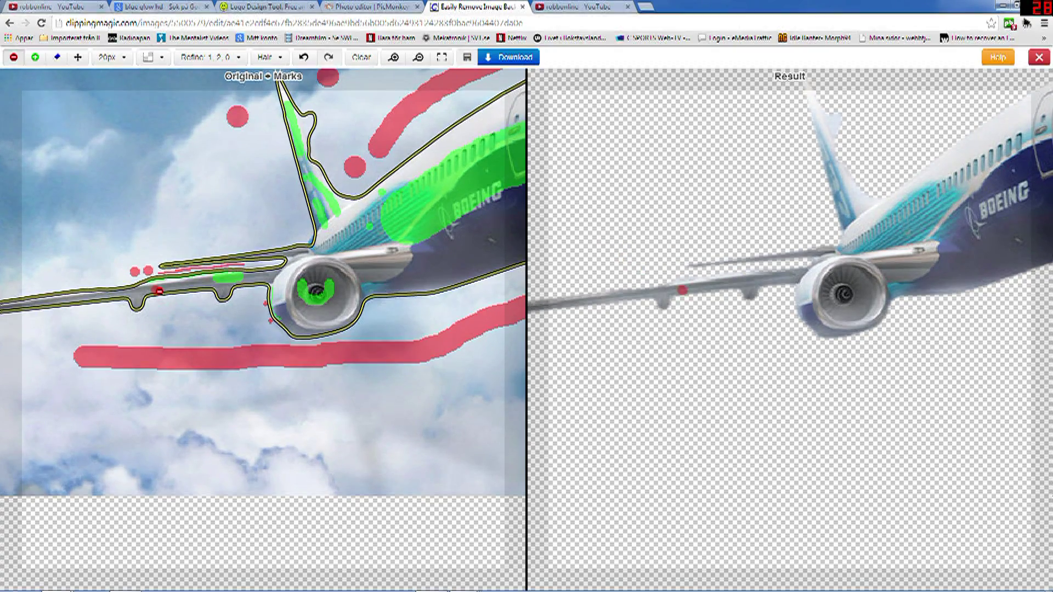
click(30, 65)
scroll(104, 274, up, 5)
mouse_move(388, 341)
mouse_down()
mouse_move(359, 331)
mouse_move(62, 381)
mouse_up()
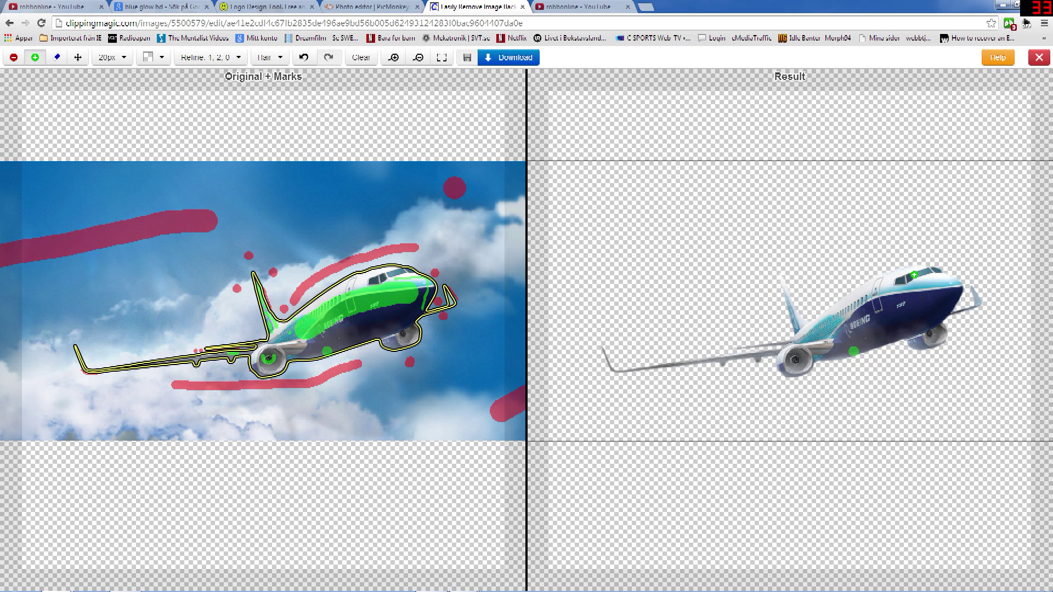
Generate and download the airliner cutout PNG, then switch back to the PicMonkey tab.
key(space)
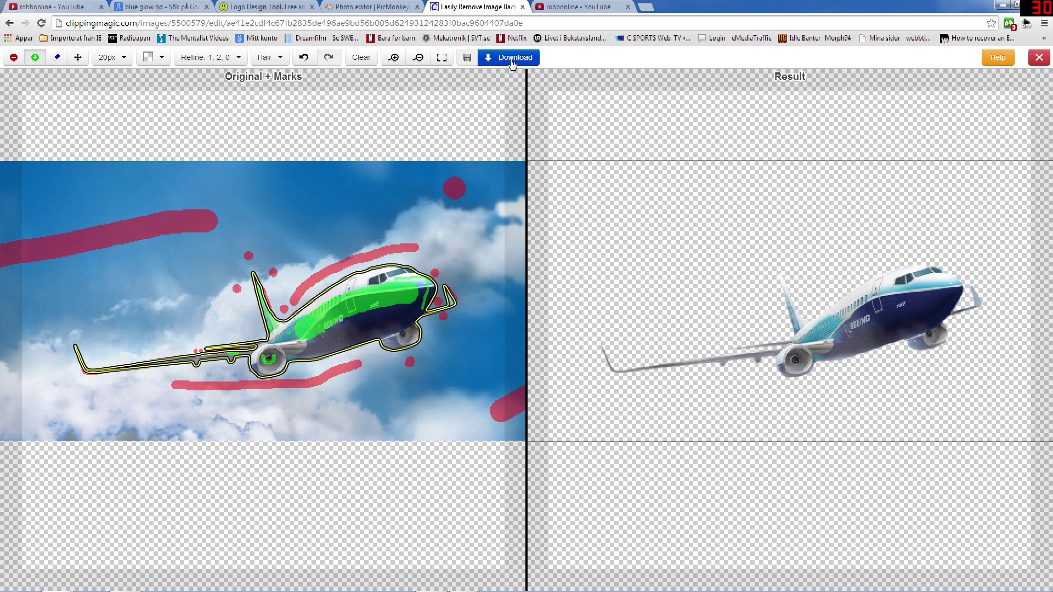
click(511, 59)
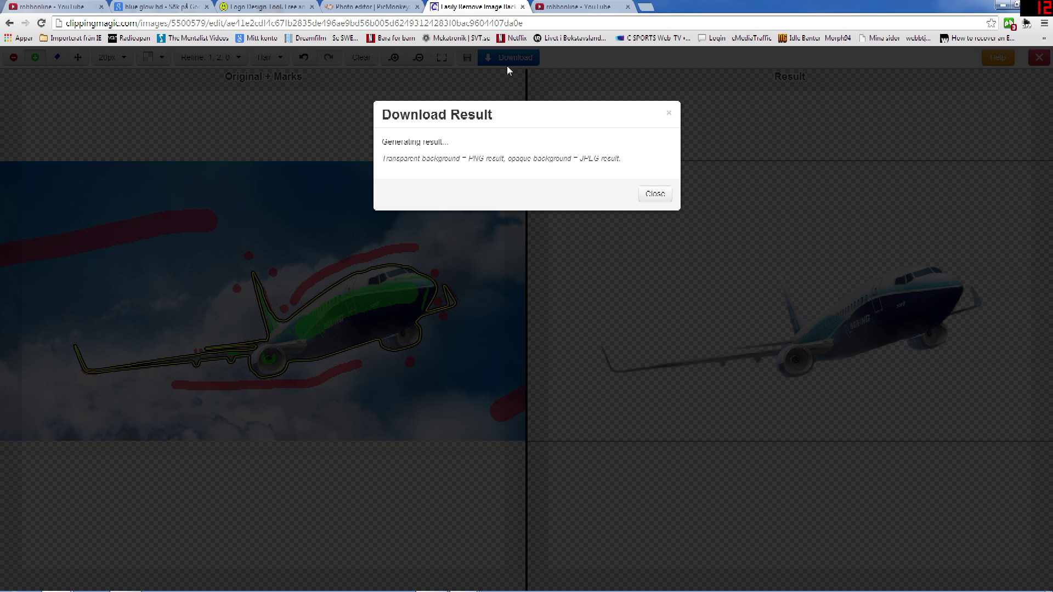
click(441, 171)
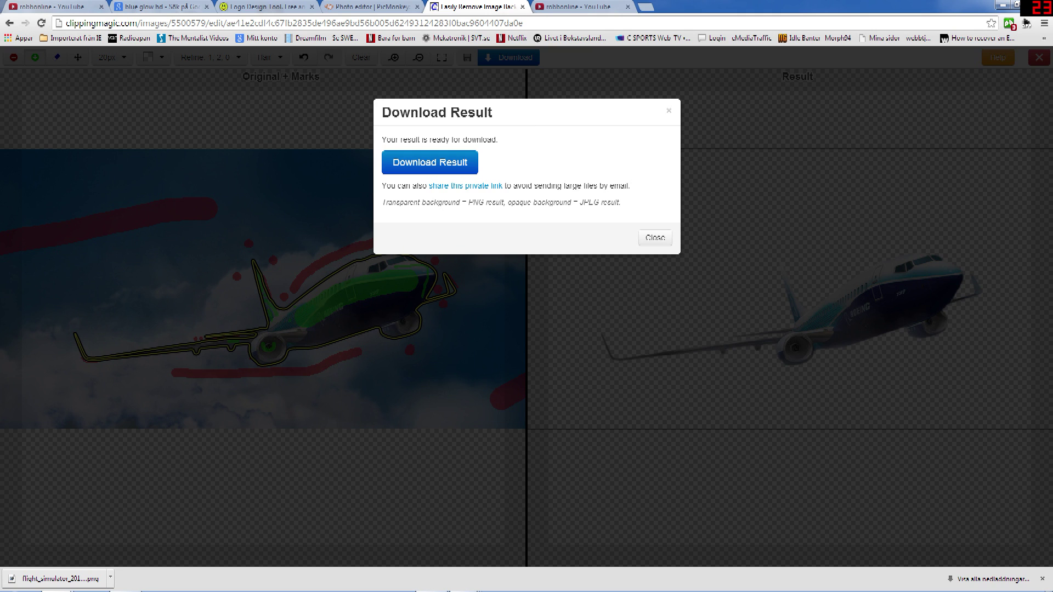
click(370, 8)
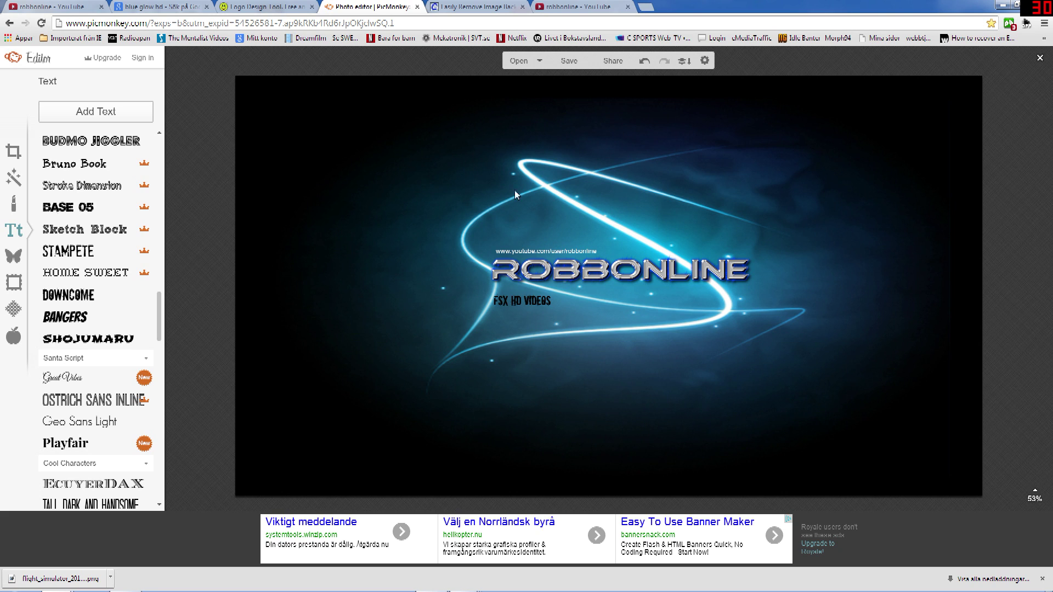
Add a Your Own overlay from Downloads: flight_simulator_2014_banner_clipped_rev_1 (1).png.
click(13, 256)
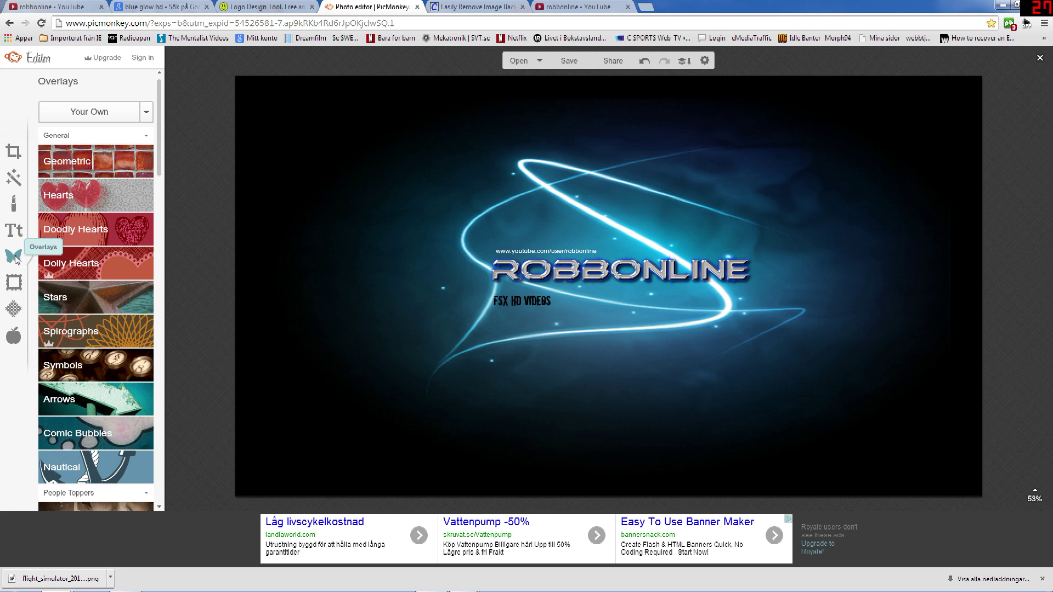
click(100, 113)
click(54, 98)
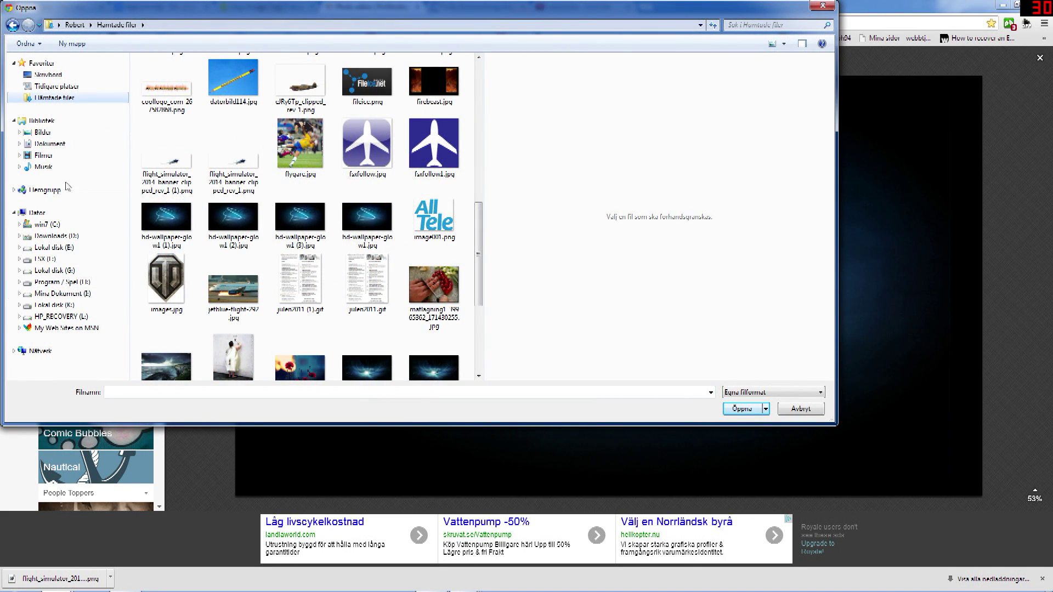
drag(475, 243, 481, 207)
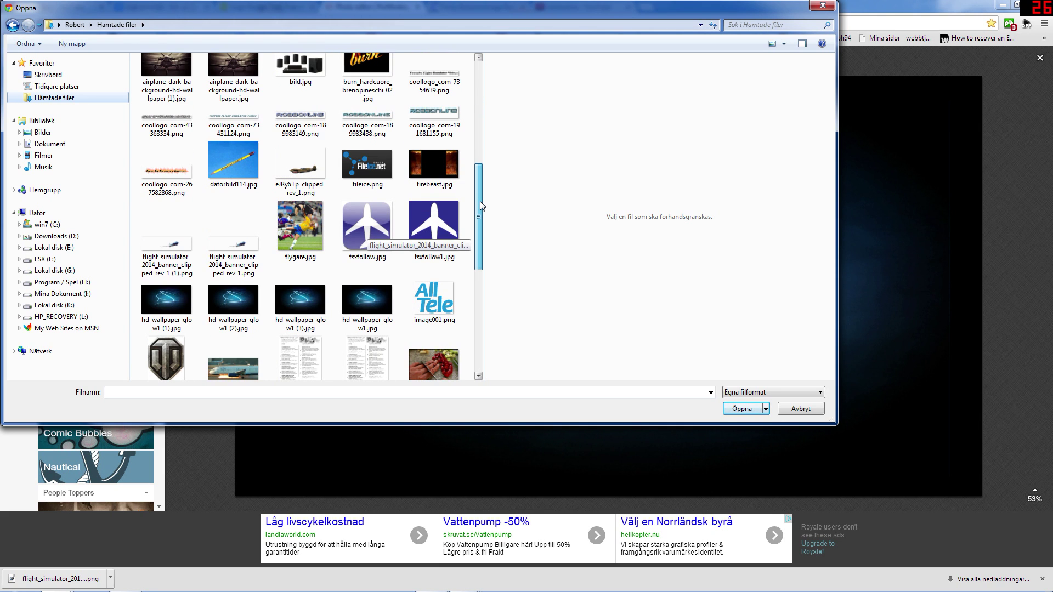
click(238, 249)
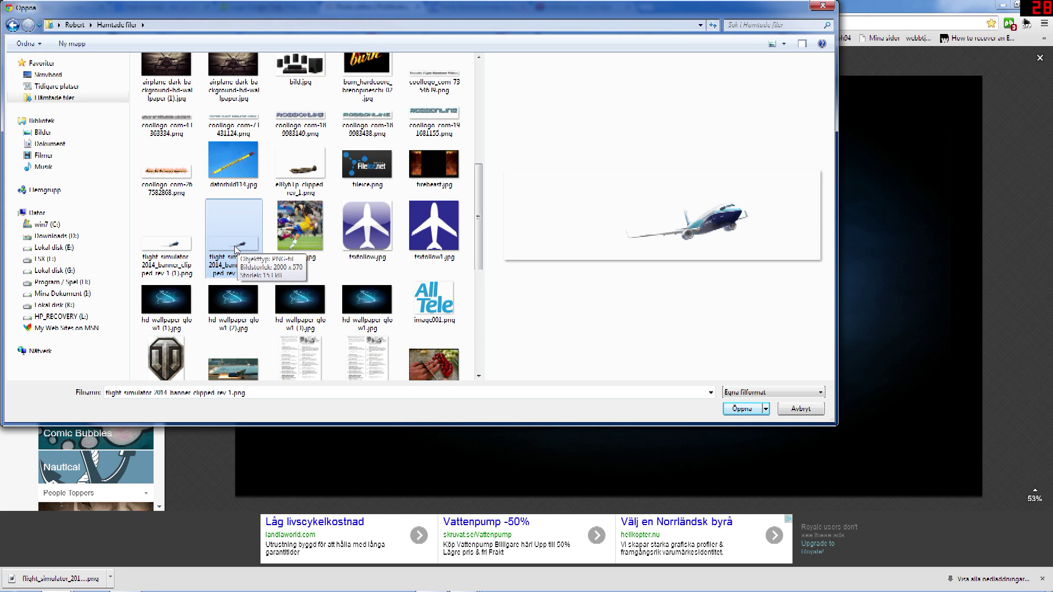
click(175, 249)
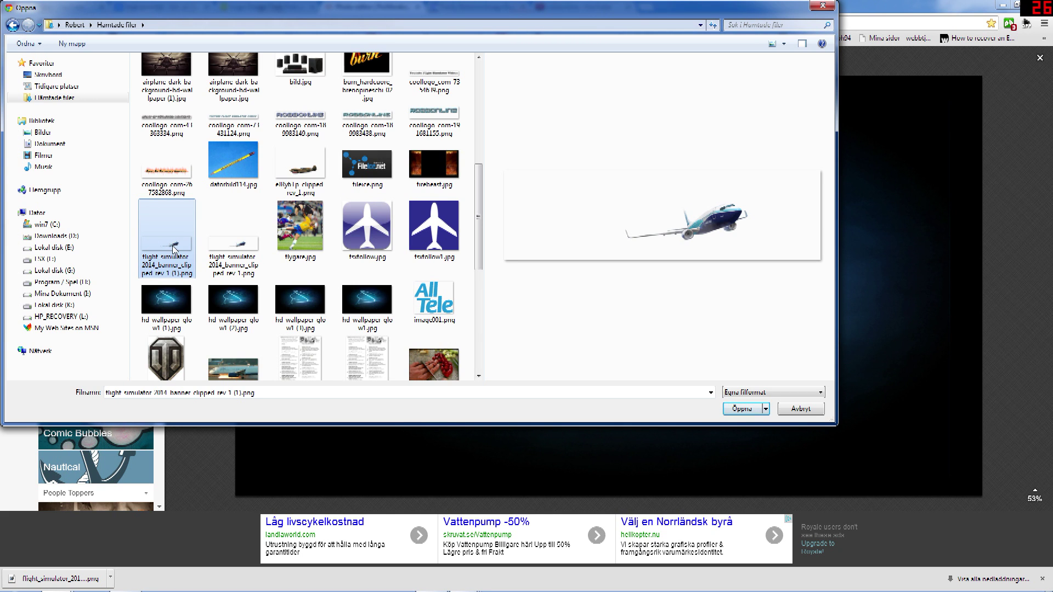
double_click(173, 249)
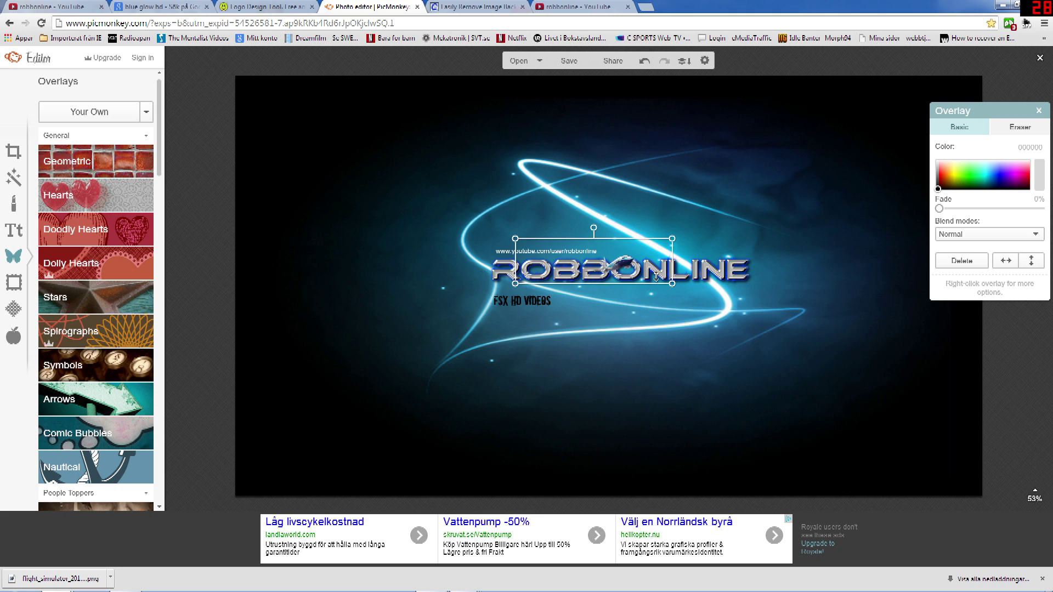
Enlarge the airliner cutout and set it on the lower light streak, right of FSX HD VIDEOS.
mouse_move(634, 284)
mouse_down()
mouse_move(667, 339)
mouse_move(789, 392)
mouse_move(809, 388)
mouse_up()
drag(732, 338, 692, 309)
drag(756, 335, 785, 342)
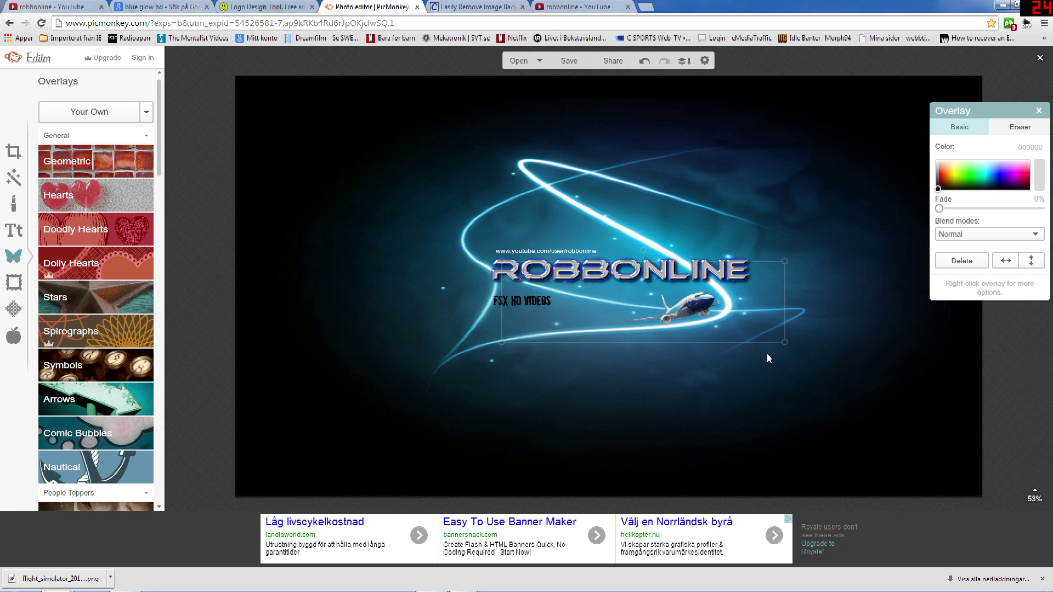
drag(715, 317, 676, 314)
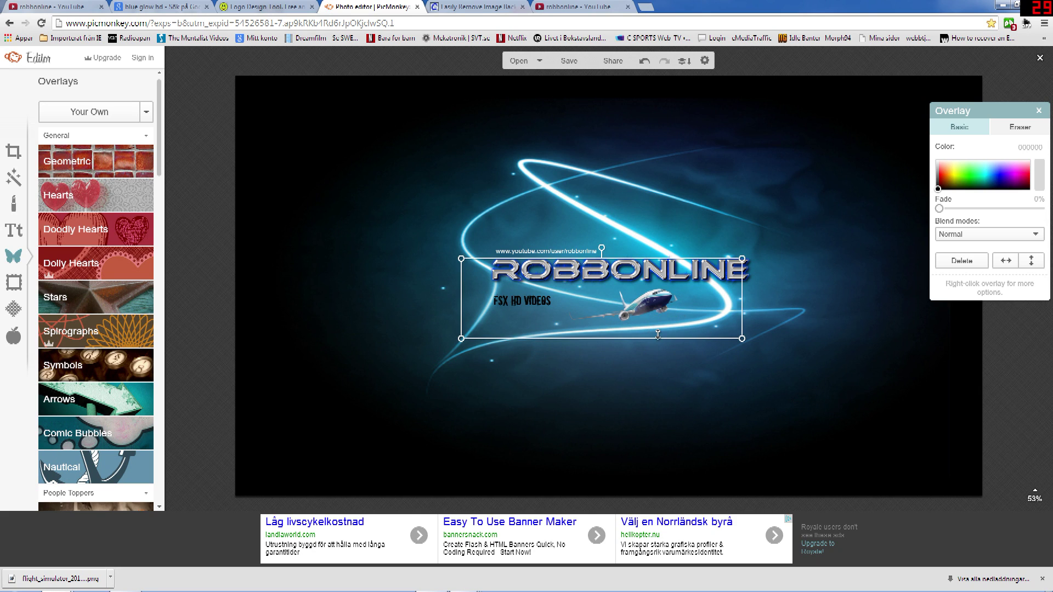
drag(744, 339, 761, 344)
drag(694, 315, 703, 314)
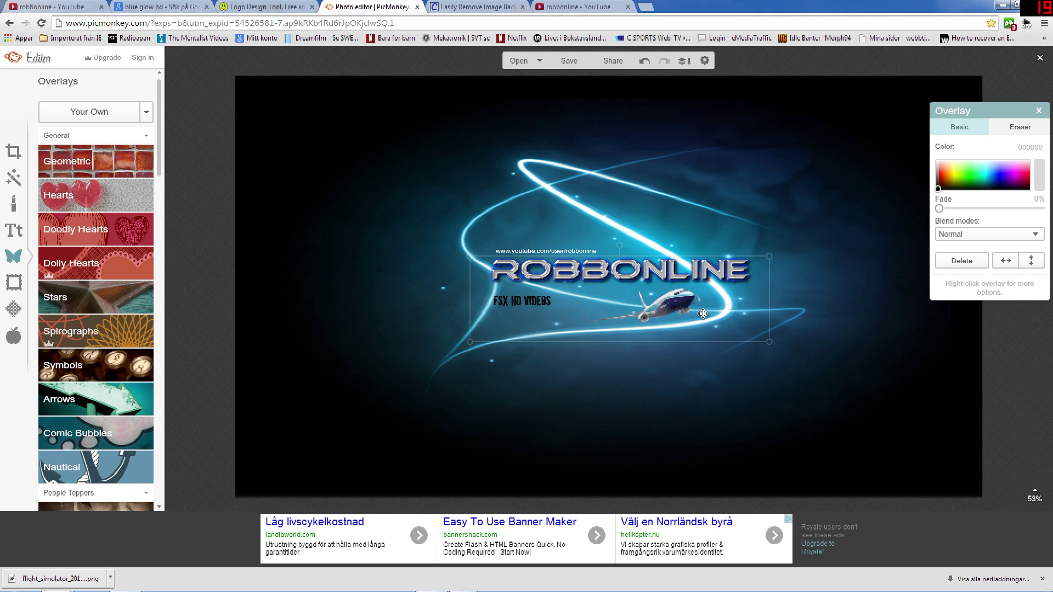
click(698, 432)
click(674, 307)
drag(768, 341, 765, 350)
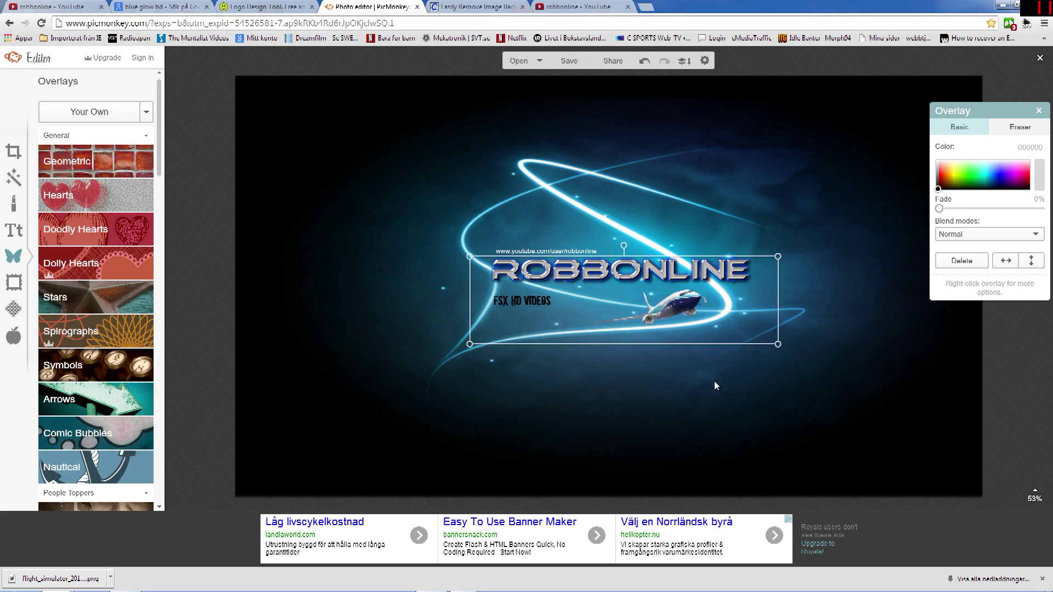
click(689, 388)
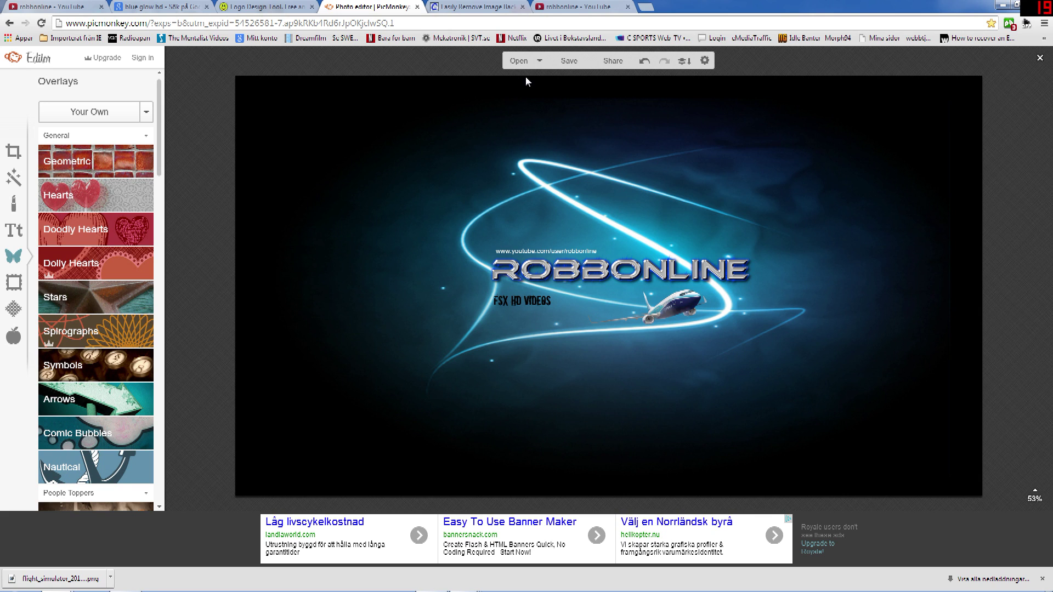
Save the banner to the computer as a 2560 x 1440 JPEG.
click(572, 63)
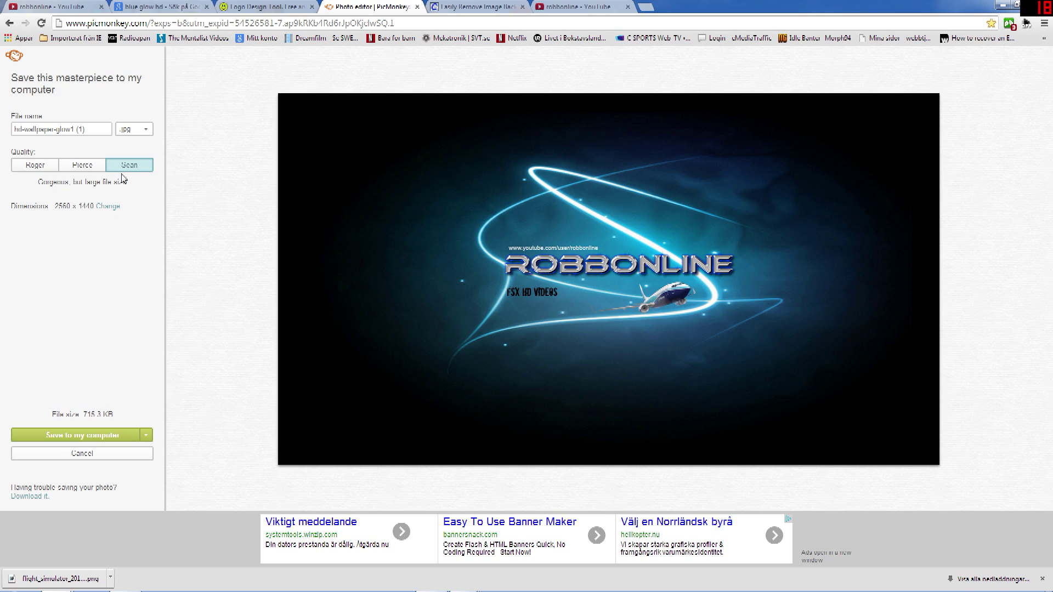
click(99, 437)
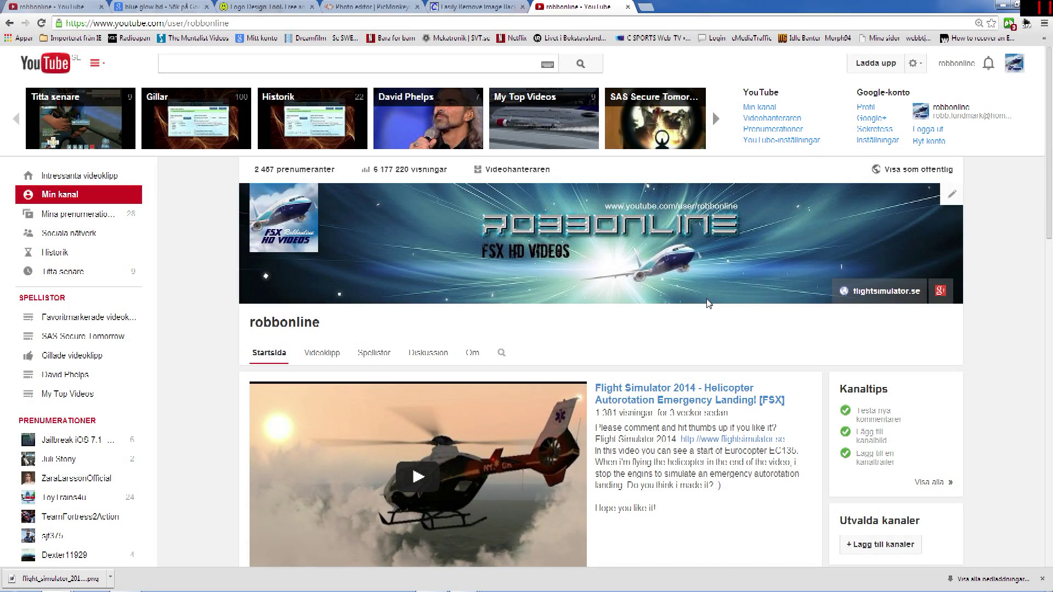
Upload robbonline_channel.jpg from the computer as the new YouTube channel art.
click(953, 199)
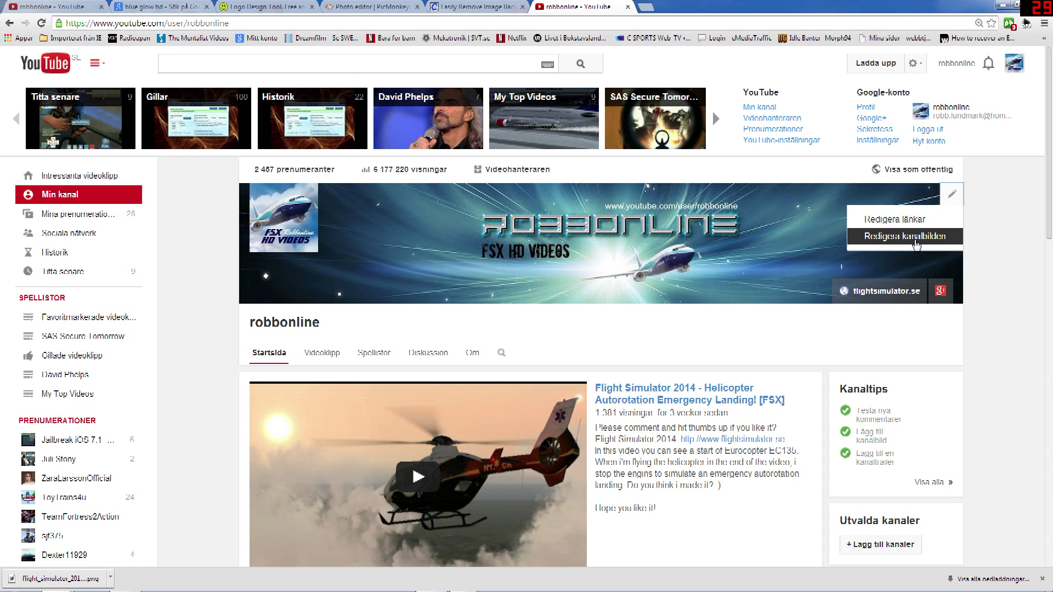
click(912, 238)
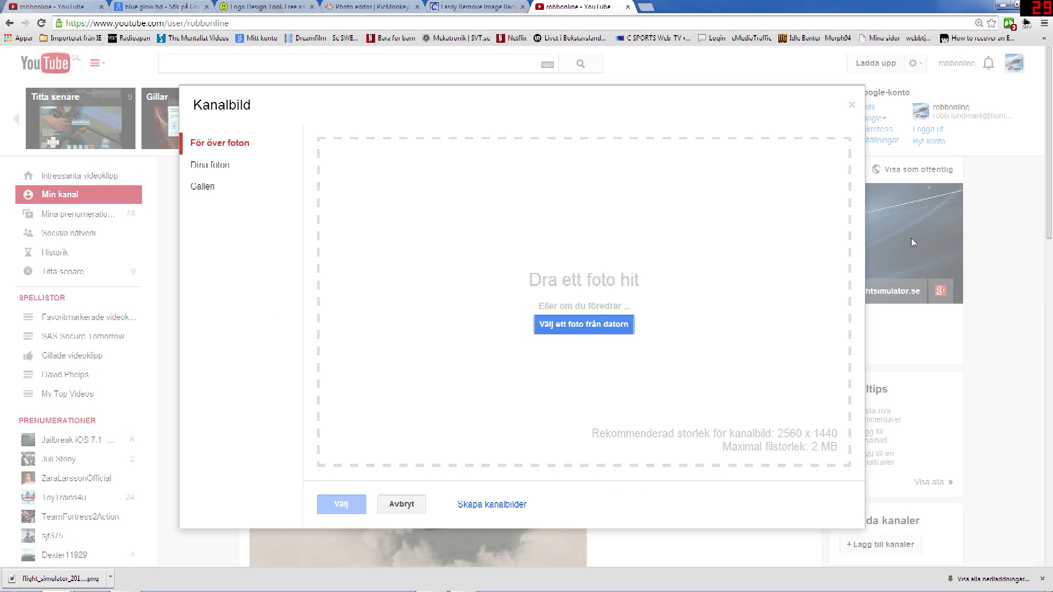
click(587, 326)
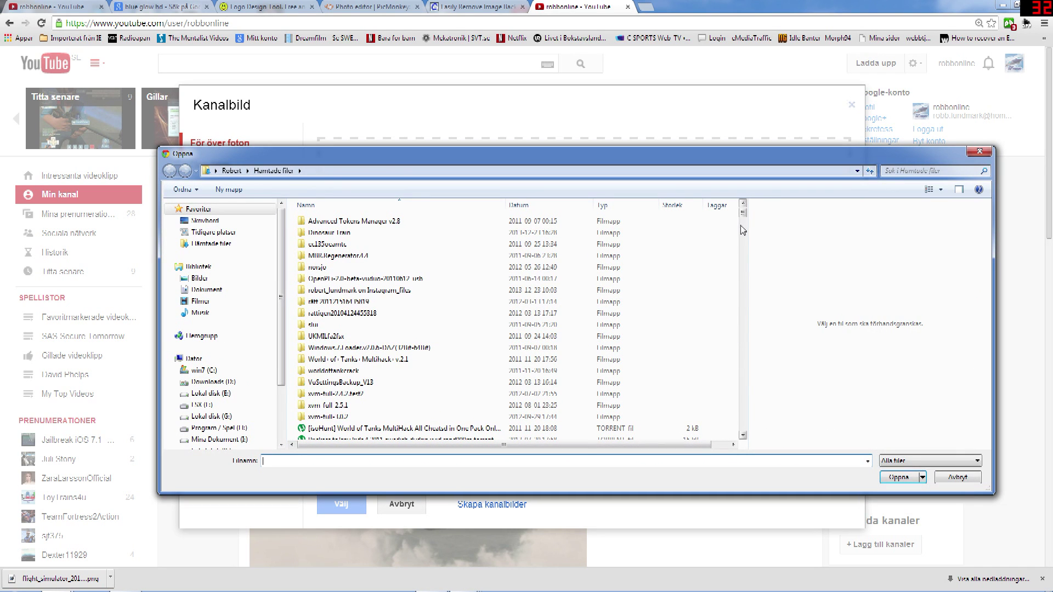
drag(744, 218, 723, 360)
click(351, 347)
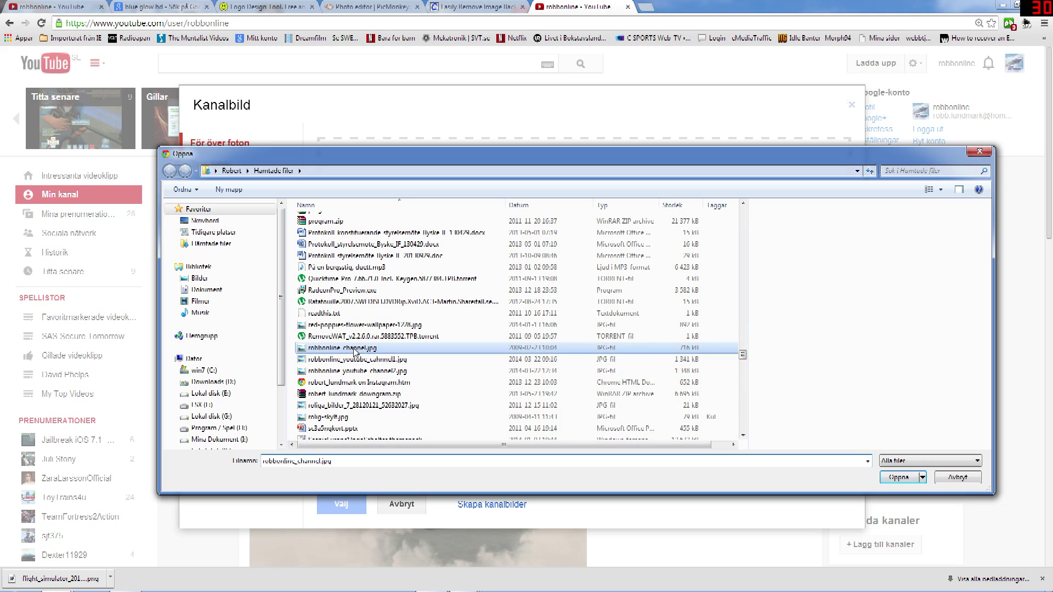
click(900, 478)
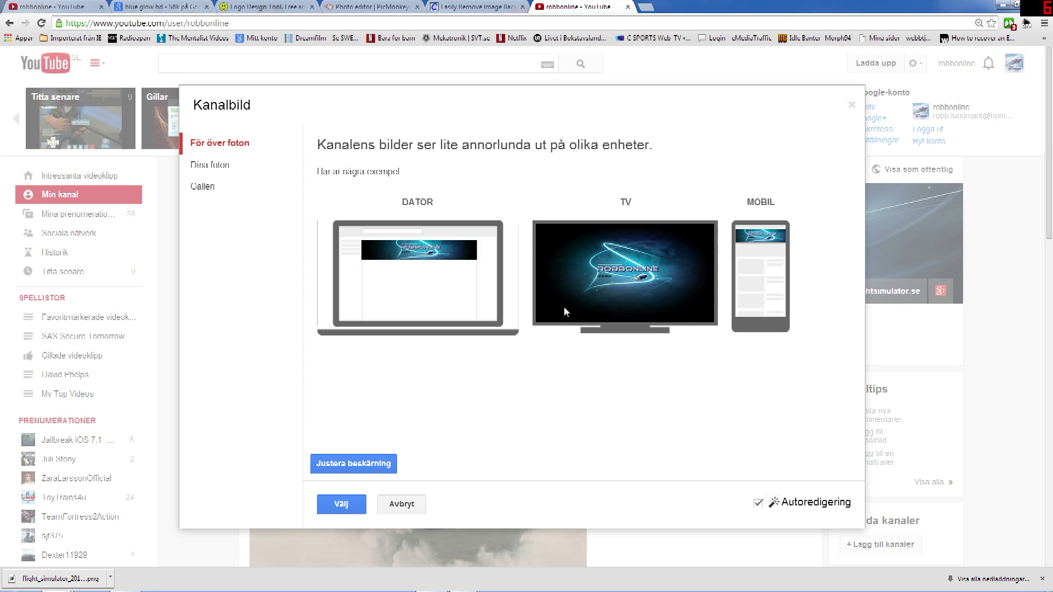
Shrink the banner's crop box and shift it slightly right and down.
click(354, 467)
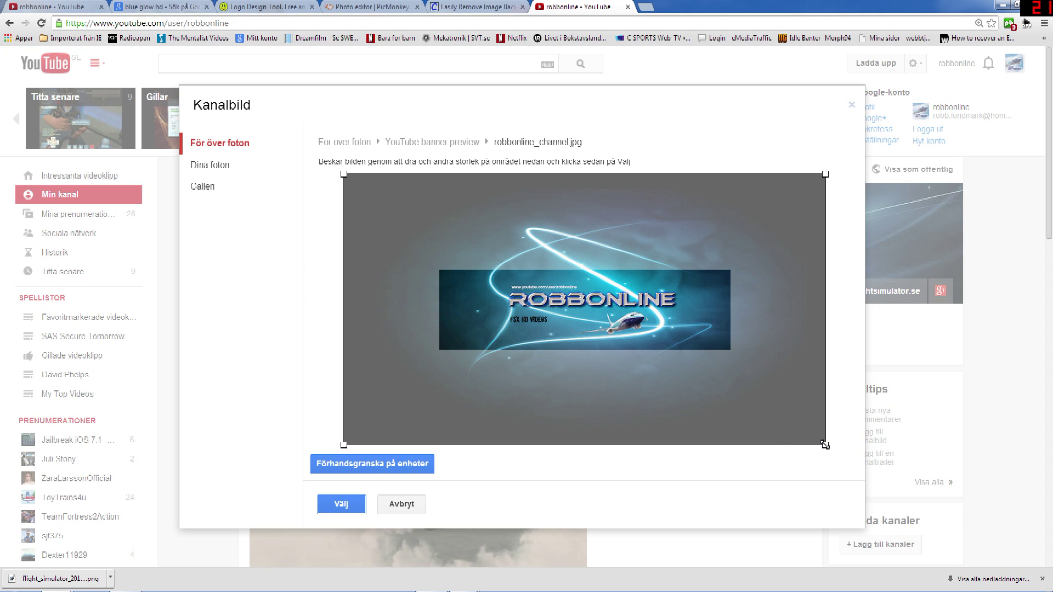
drag(825, 445, 800, 431)
drag(576, 274, 591, 287)
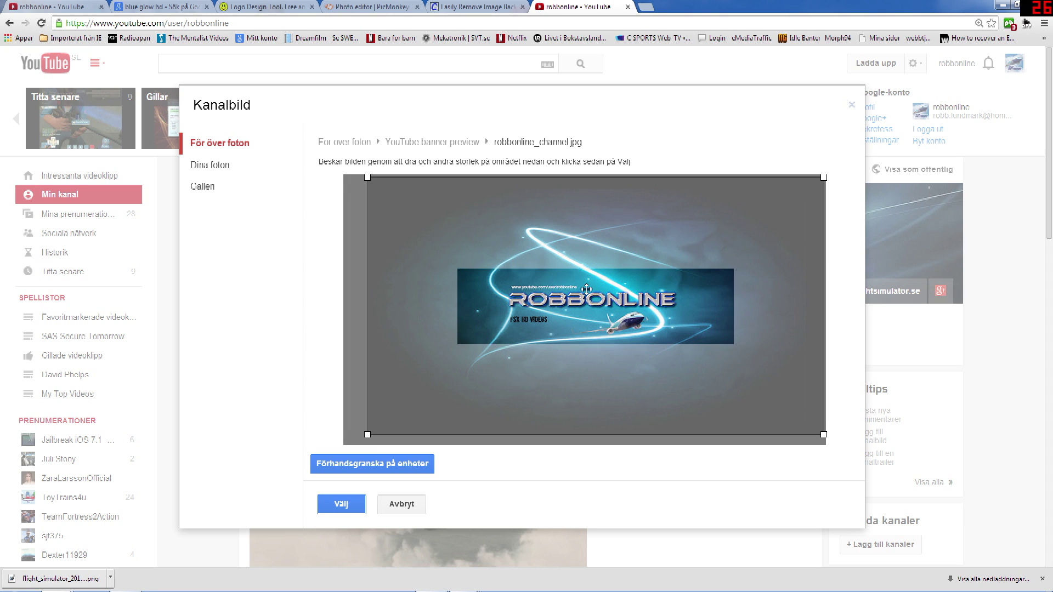
drag(578, 289, 575, 292)
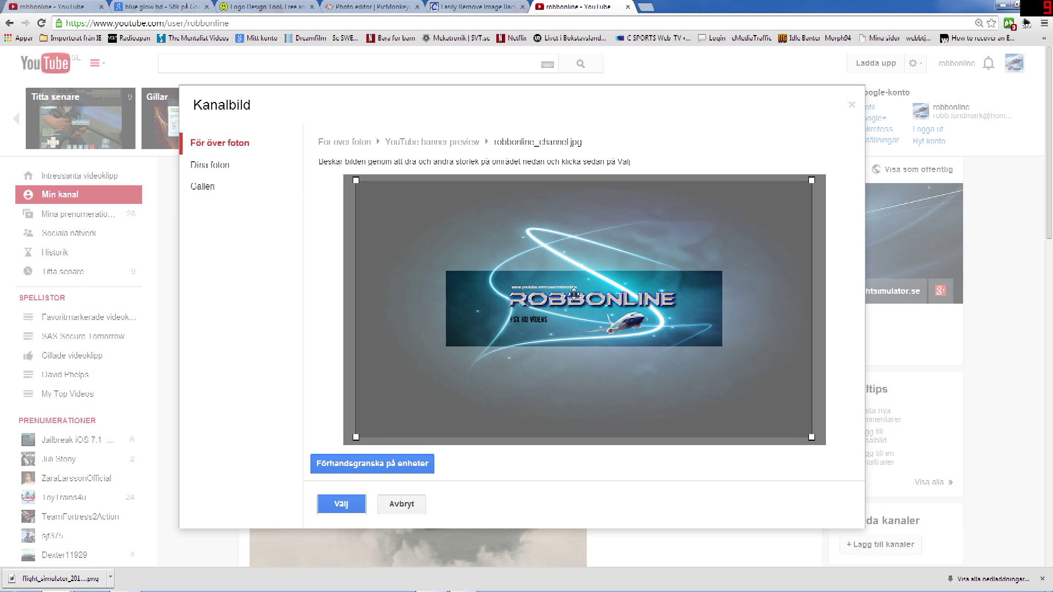
Preview the cropped banner on devices and apply it as the channel art.
click(407, 464)
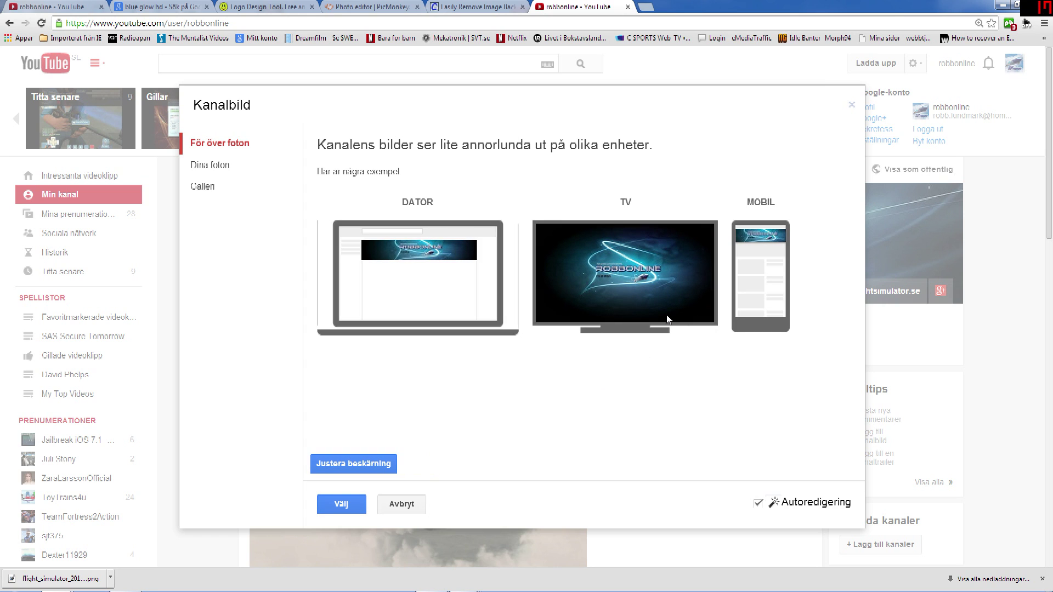
click(341, 504)
mouse_move(572, 378)
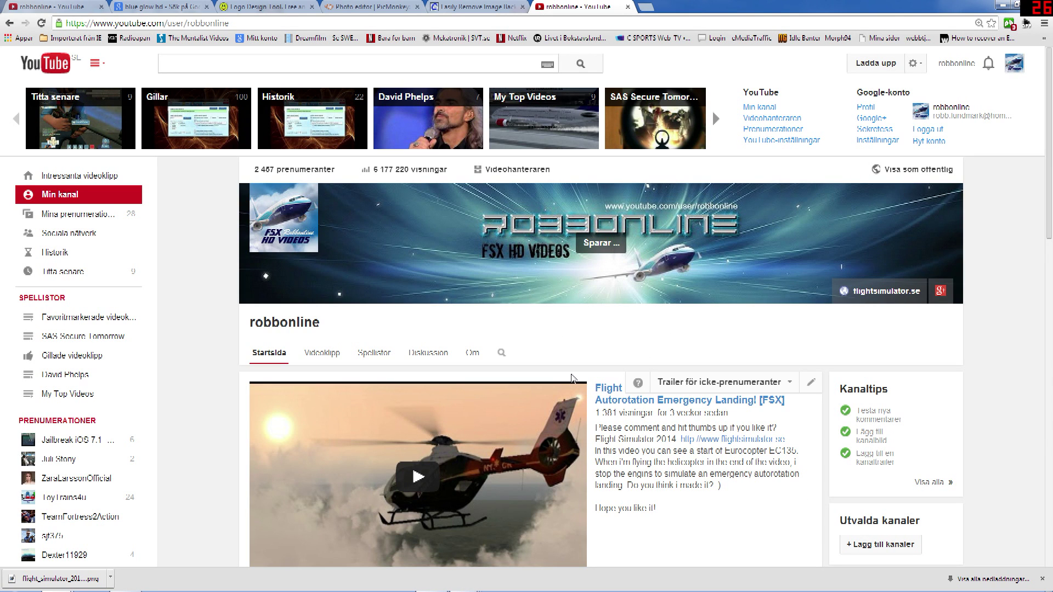